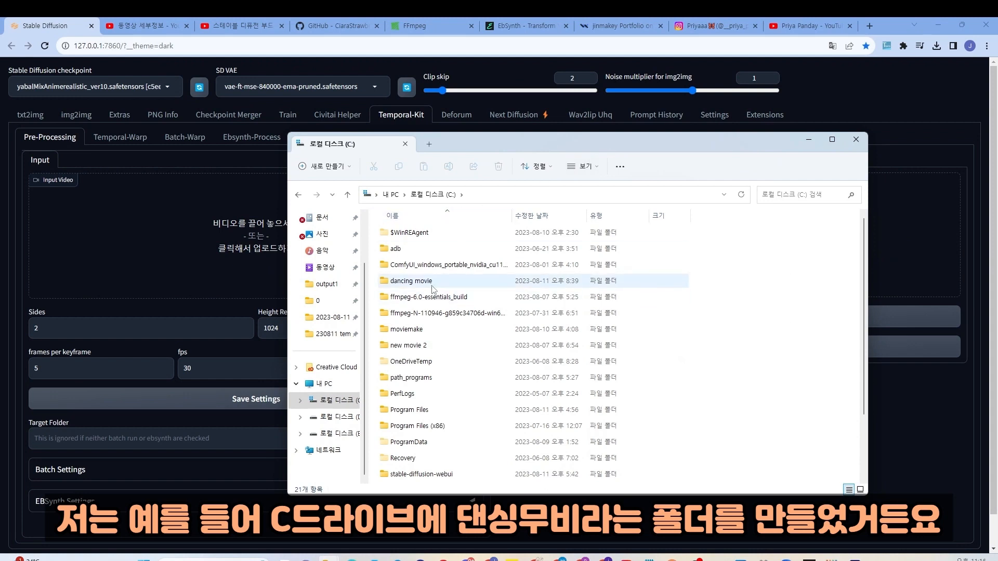
Look through the contents of the dancing movie folder on drive C, then return to the drive's folder list
click(409, 287)
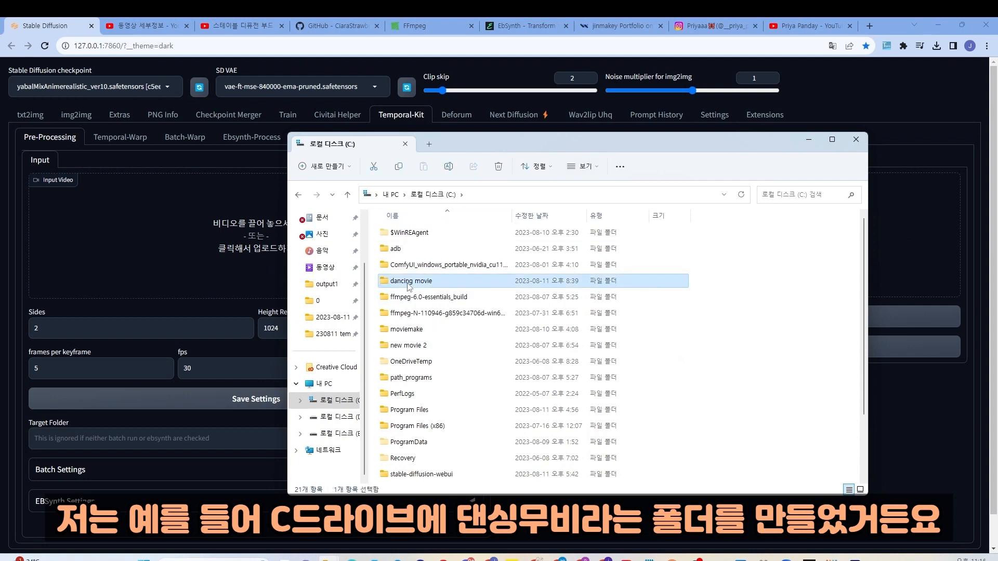
double_click(411, 284)
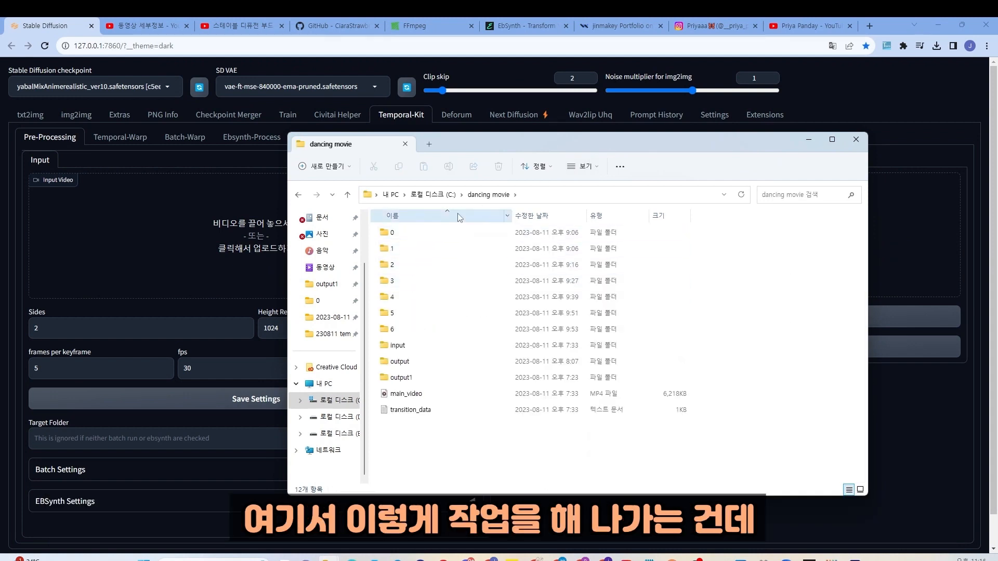
click(298, 195)
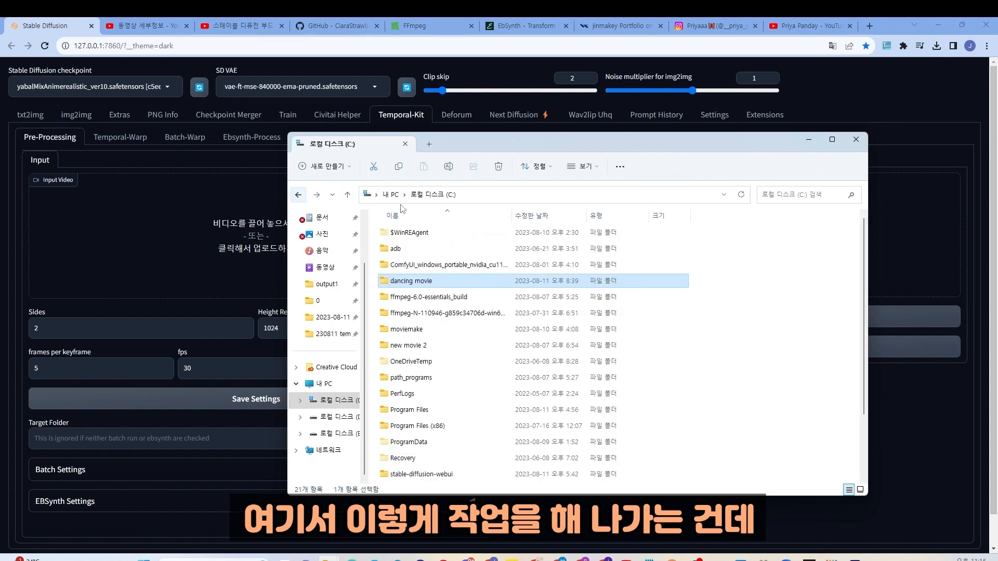
double_click(426, 284)
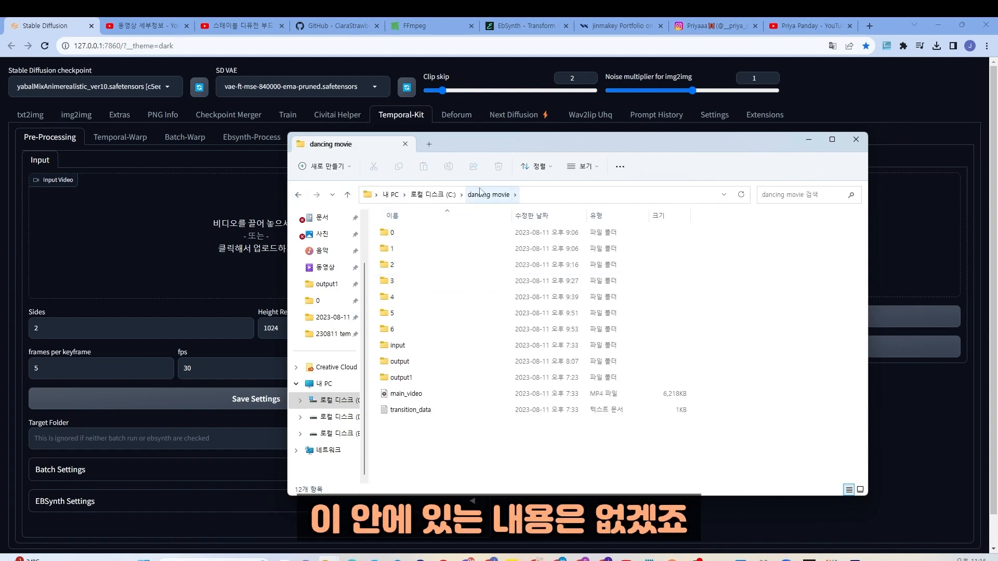
click(447, 196)
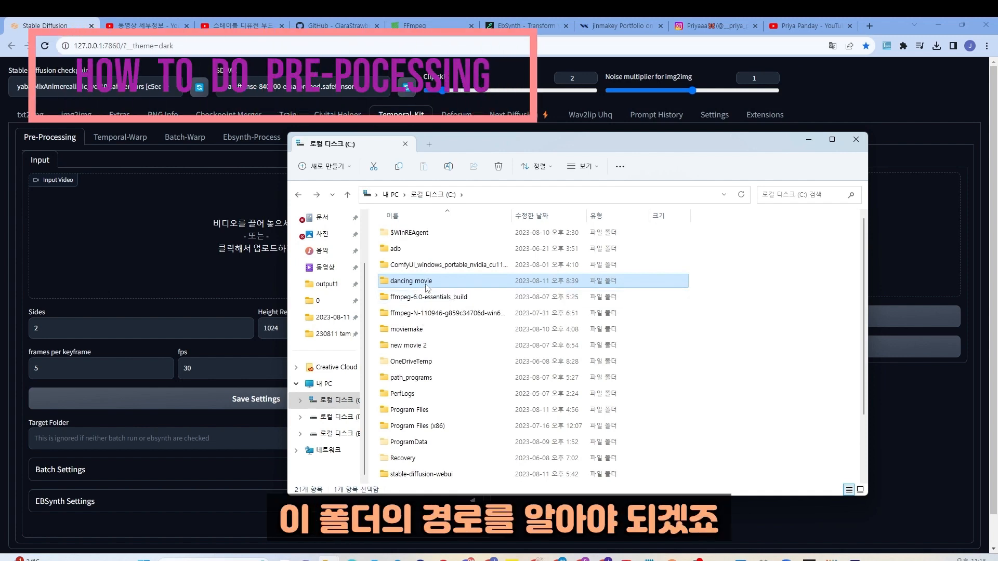
Copy the dancing movie folder's path and set the Temporal-Kit Target Folder to C:\dancing movie
right_click(426, 284)
click(468, 418)
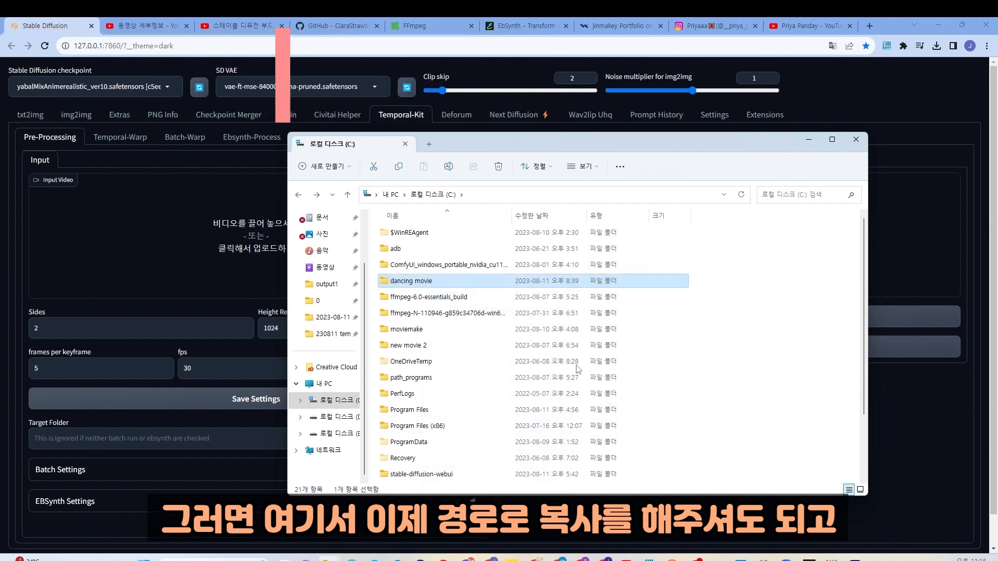
double_click(411, 281)
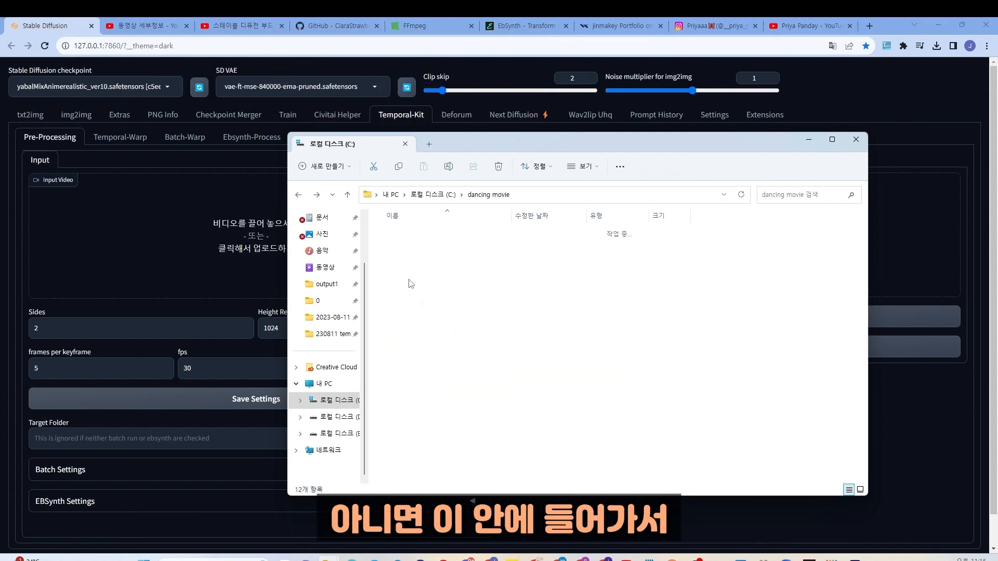
click(550, 196)
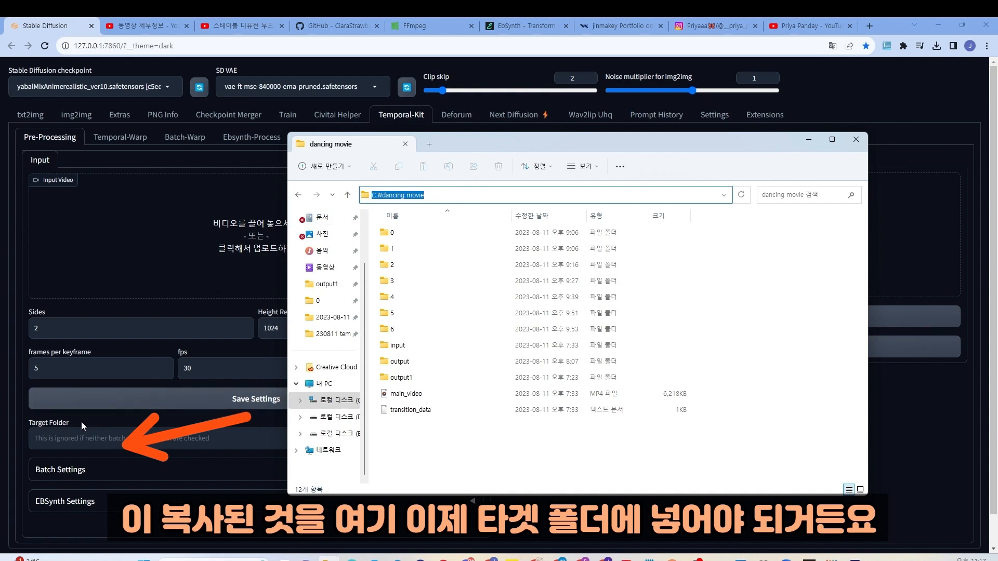
click(65, 436)
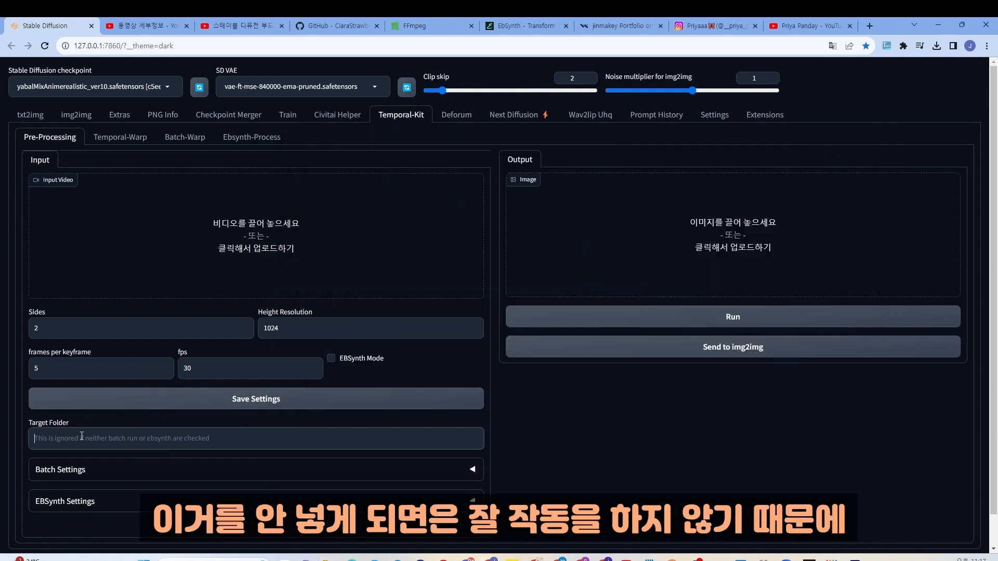
text(C:\dancing movie)
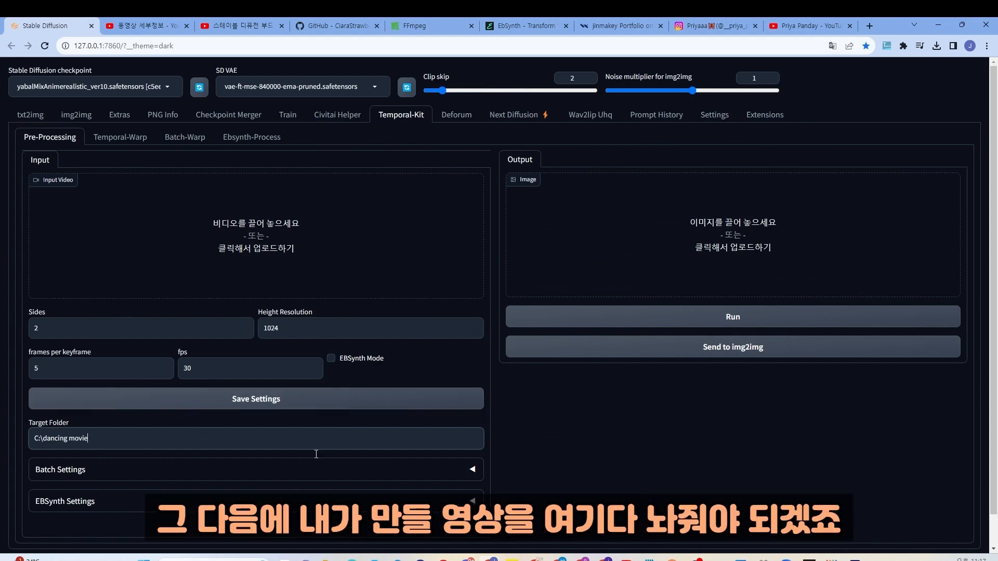
Load the dance clip from File Explorer as the pre-processing Input Video
click(328, 558)
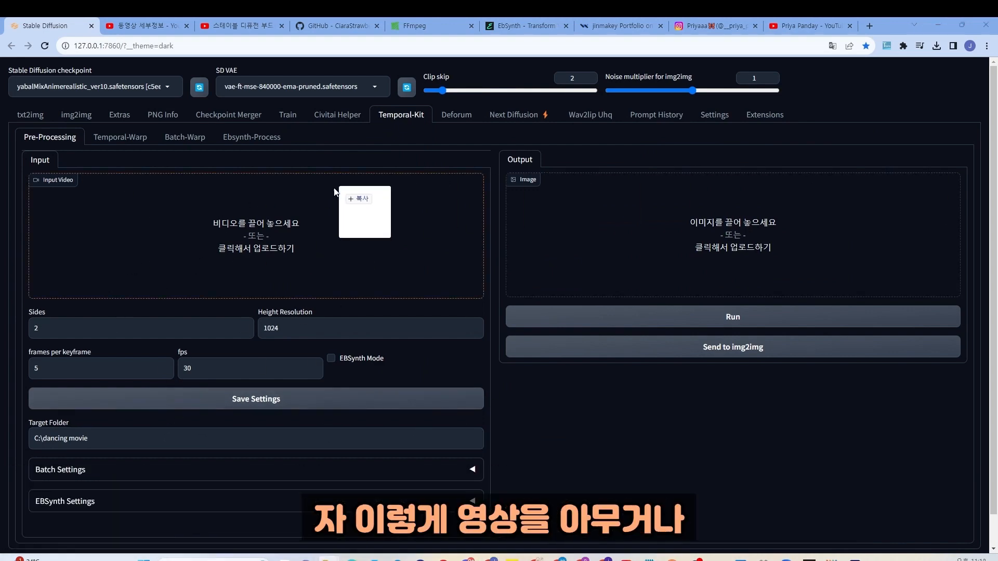
drag(335, 188, 265, 203)
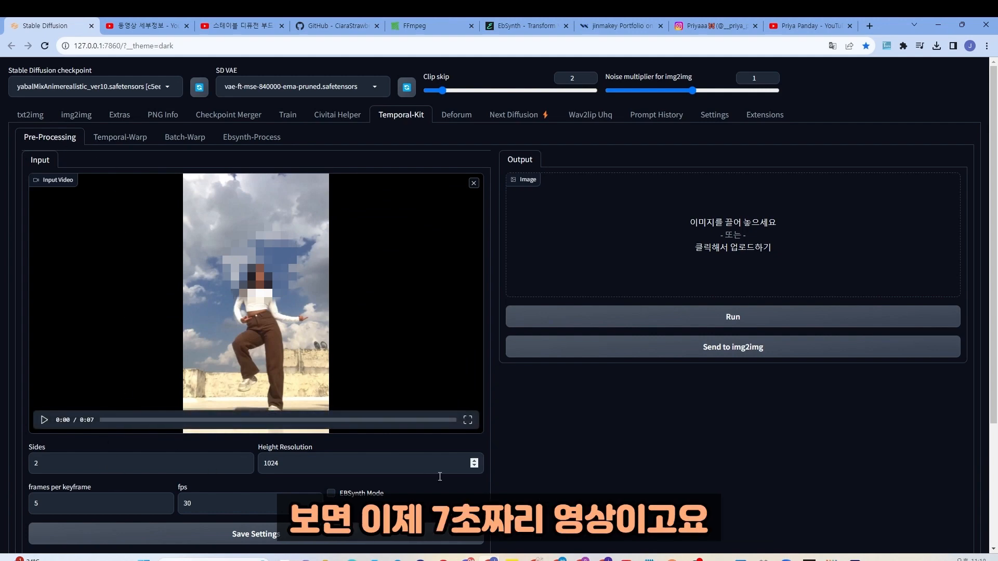
Review the Sides, frames per keyframe, fps and Target Folder settings for the loaded video
scroll(440, 477, down, 3)
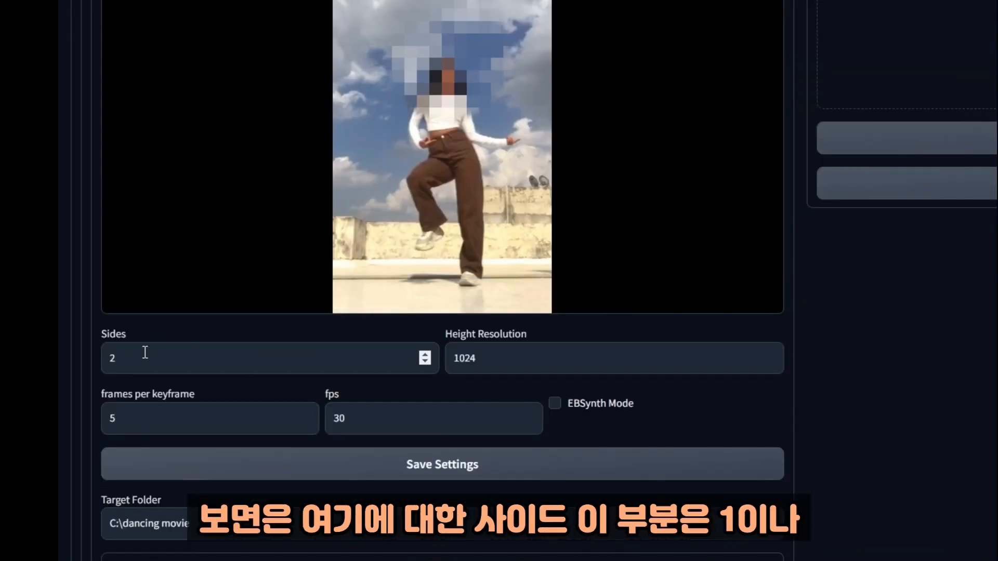
click(137, 357)
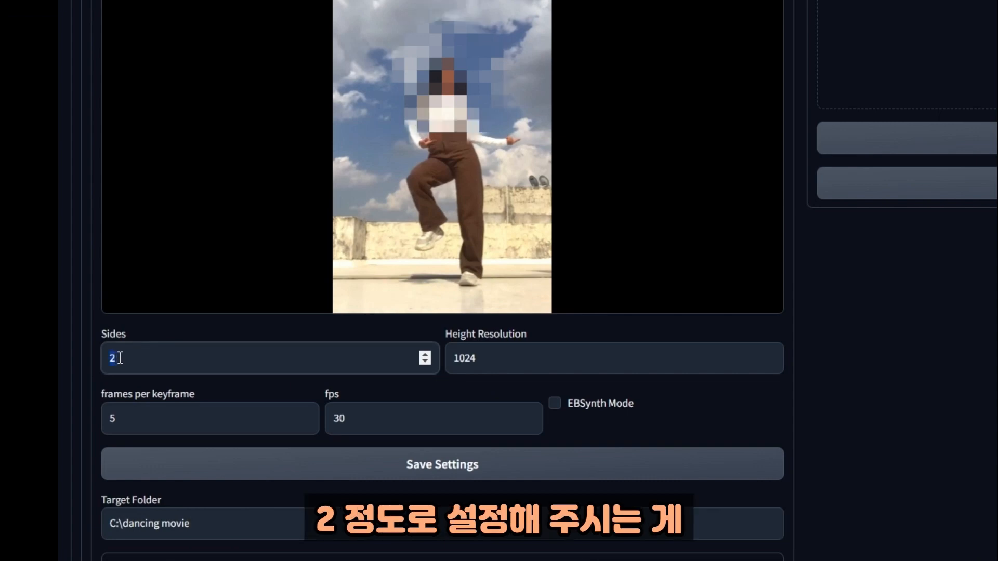
double_click(144, 357)
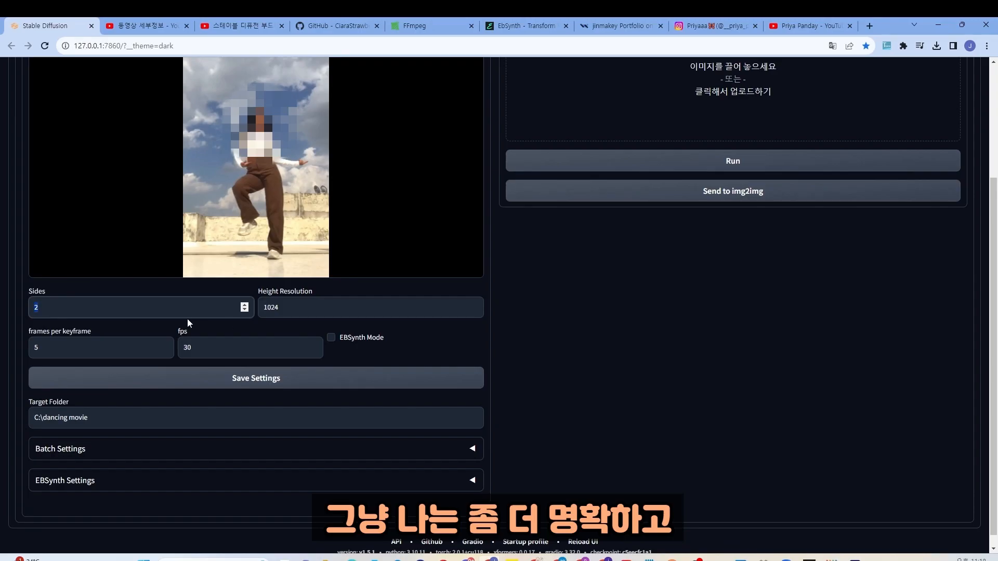
click(162, 417)
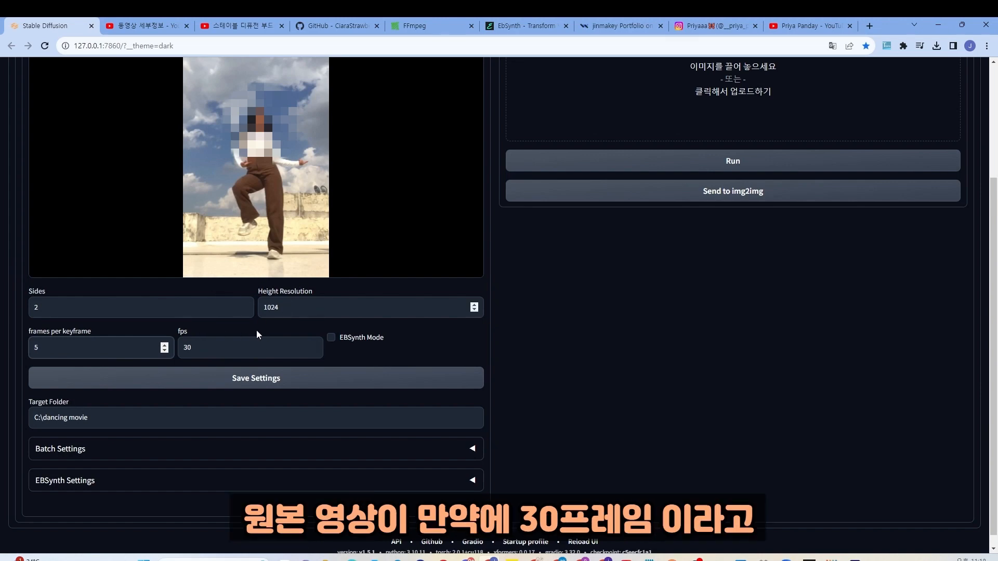
double_click(199, 348)
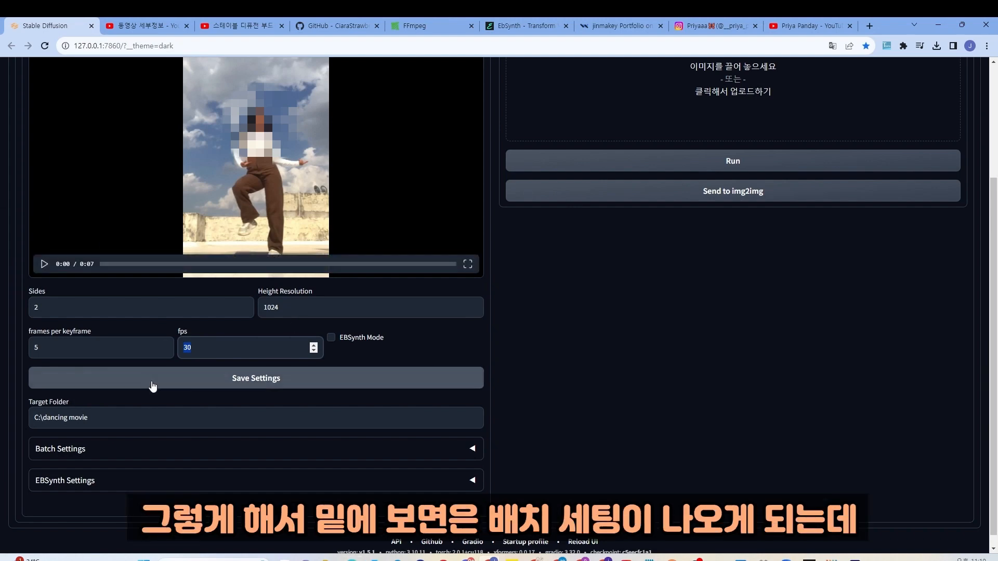
Enable Batch Run in the batch settings, and Split Video and Split based on cuts in the EBSynth settings
click(114, 450)
scroll(142, 445, down, 2)
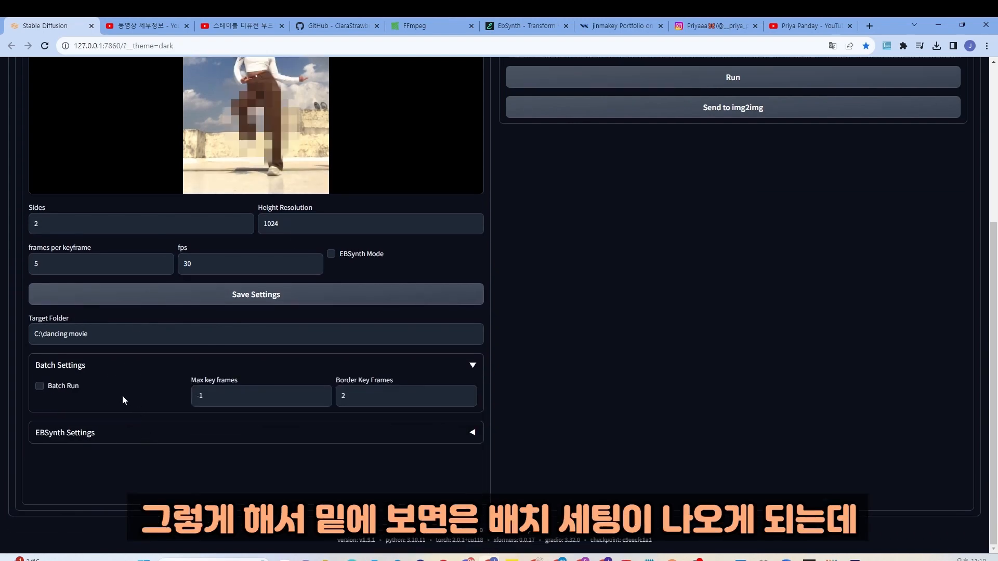
click(40, 385)
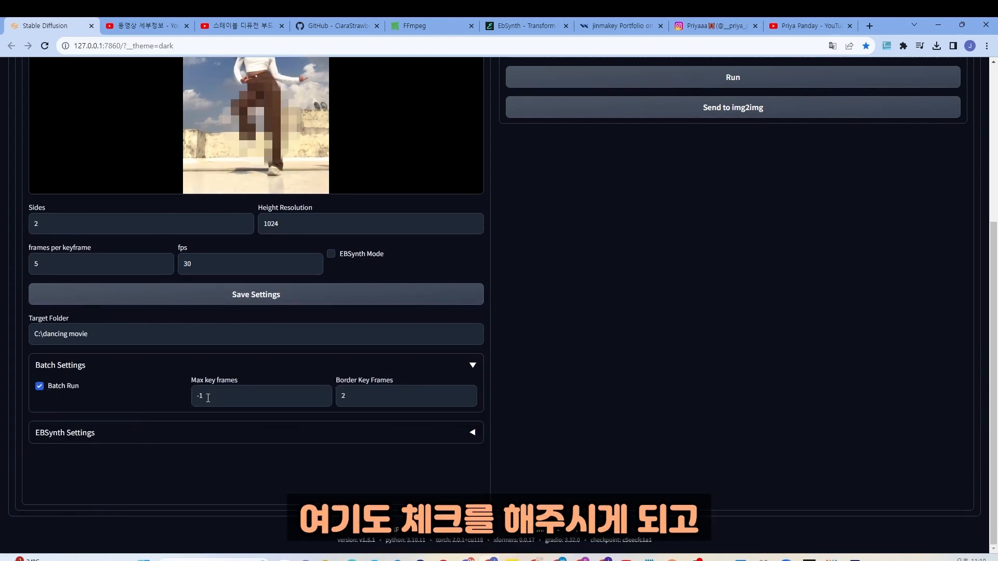
click(131, 435)
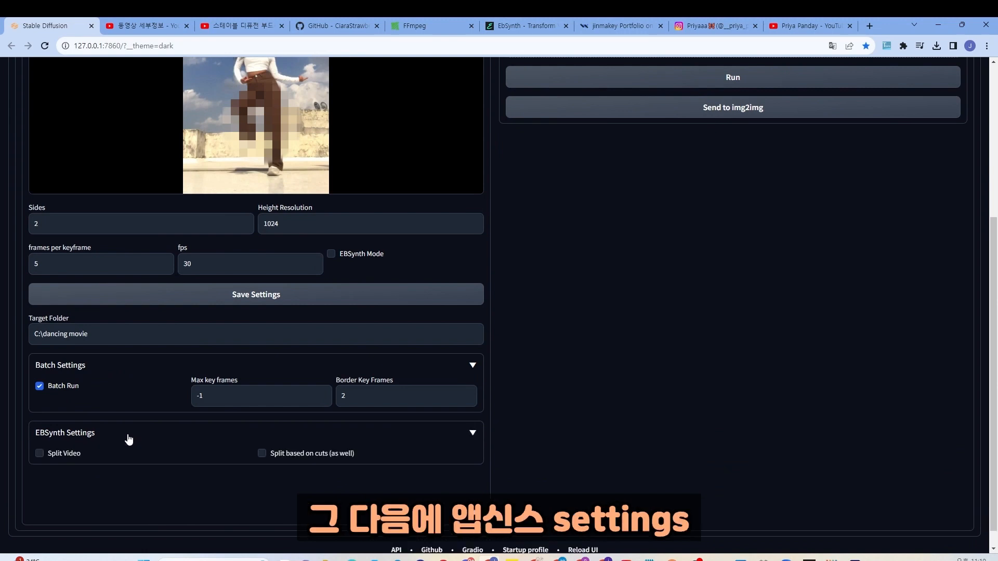
click(39, 453)
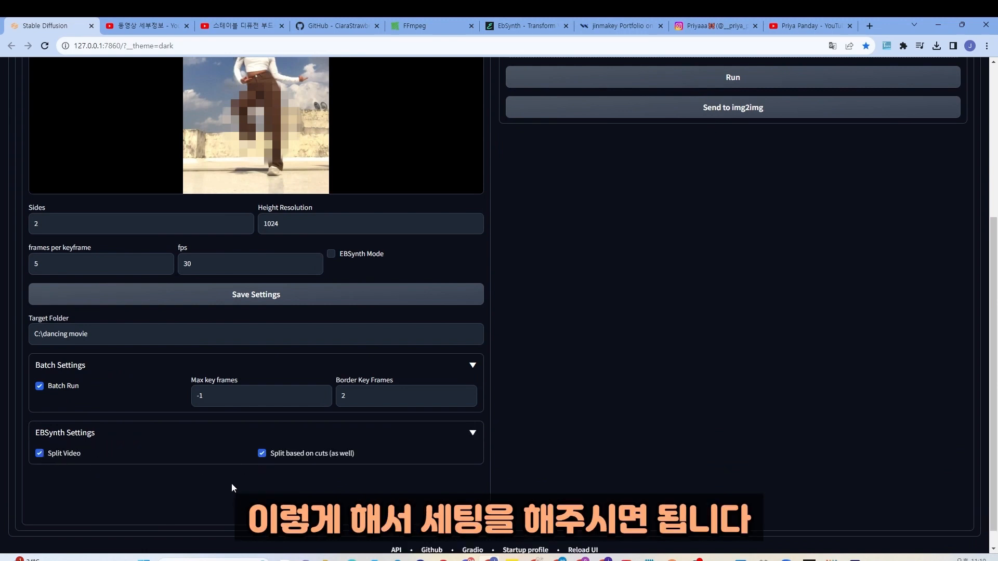
scroll(251, 354, up, 1)
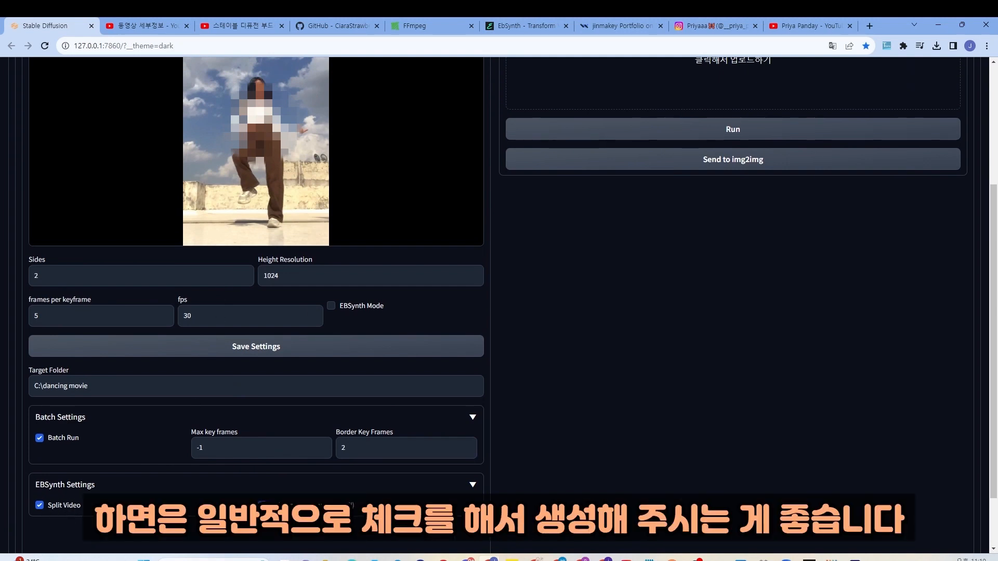
scroll(319, 510, down, 1)
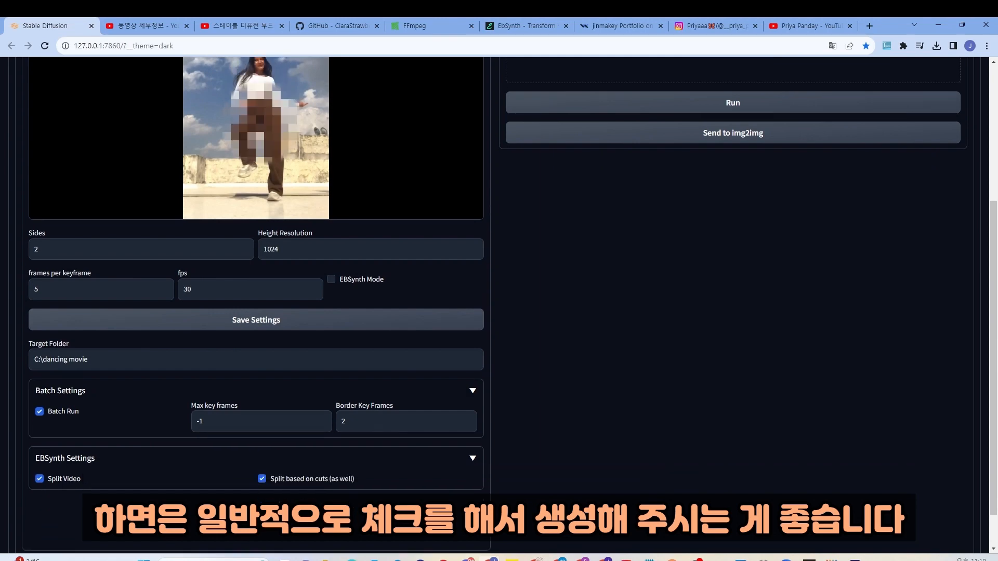
scroll(319, 510, up, 4)
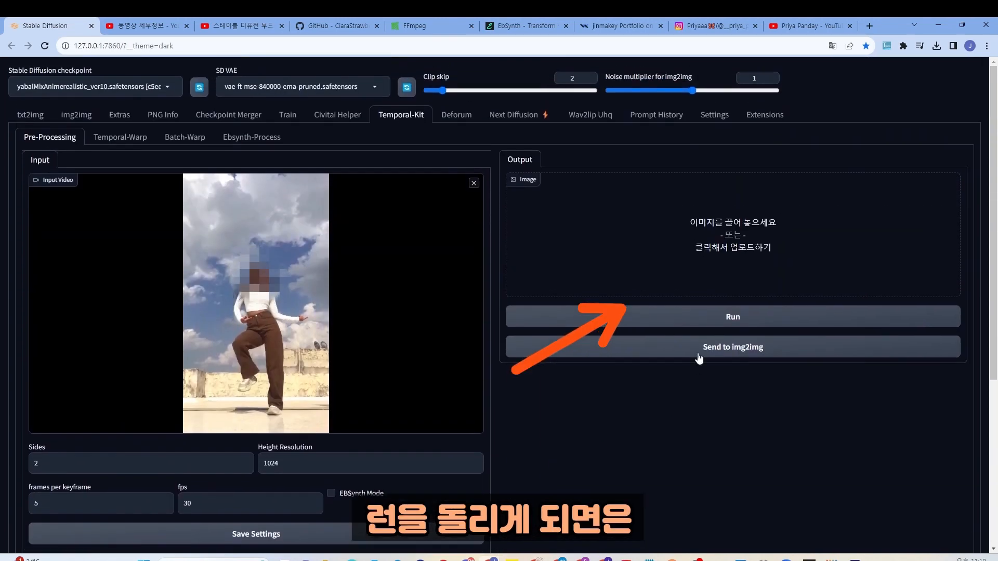
scroll(660, 391, down, 3)
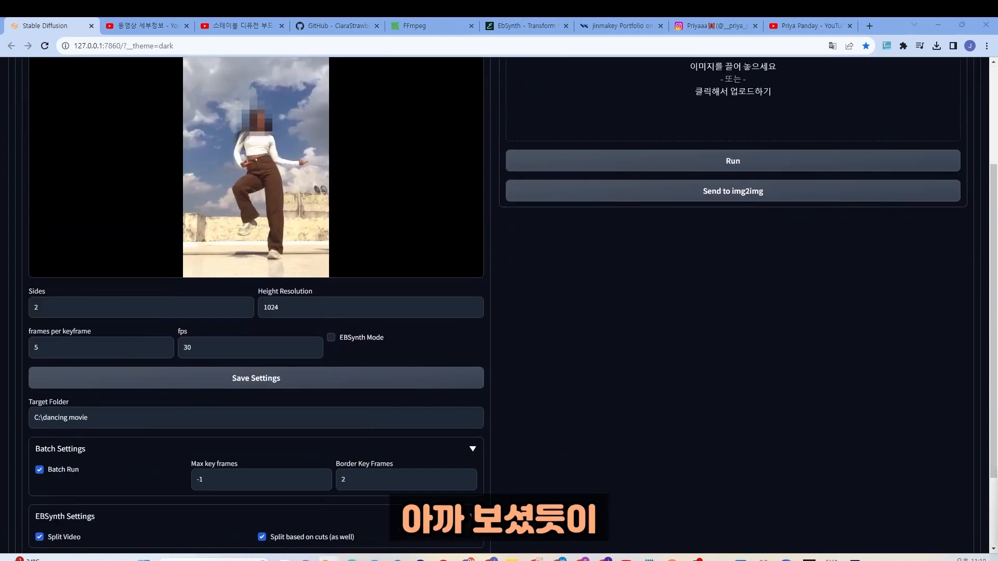
Switch to File Explorer and examine the dancing movie folder's main video, numbered folders and the contents of folder 0
key(alt+Tab)
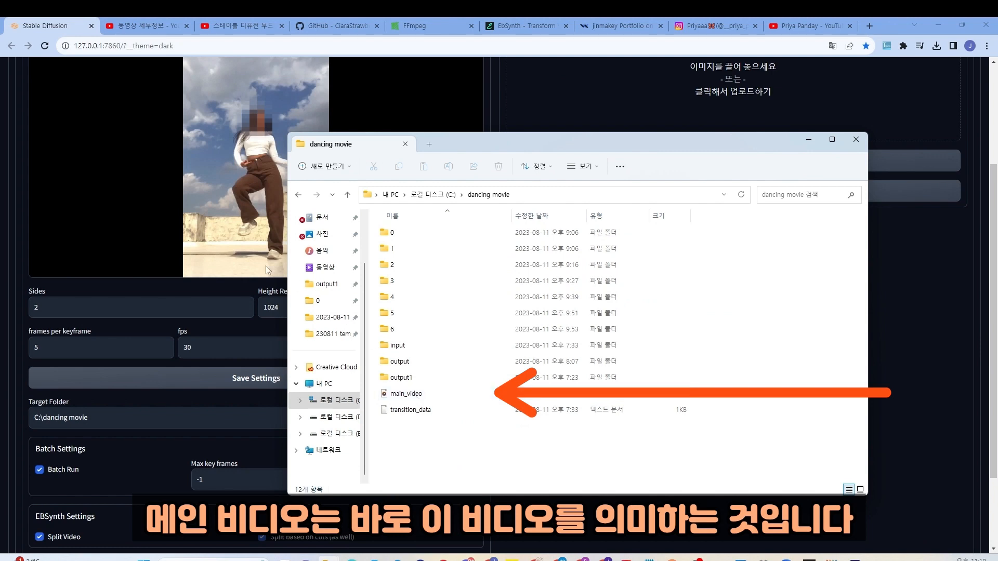
drag(471, 135, 532, 118)
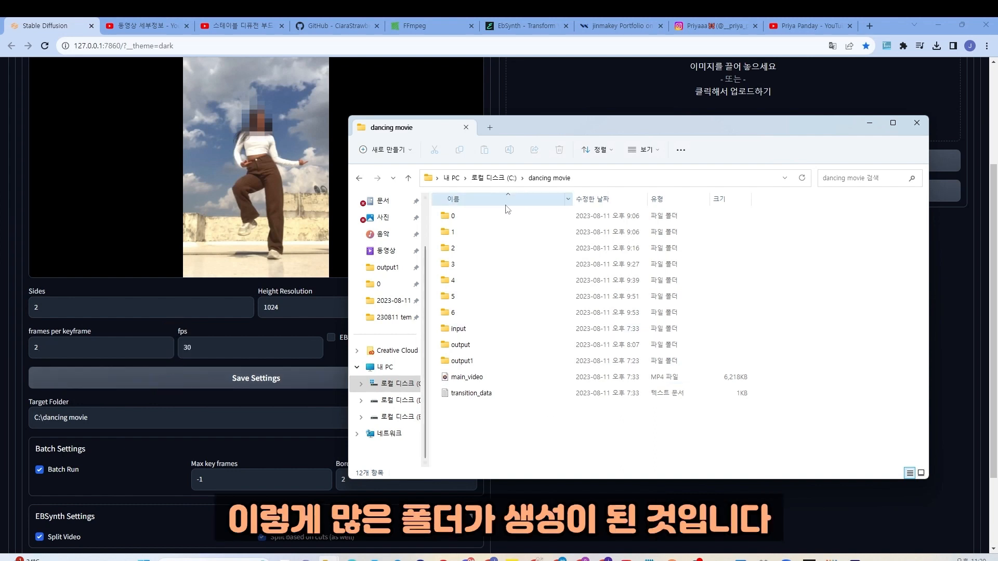
double_click(454, 217)
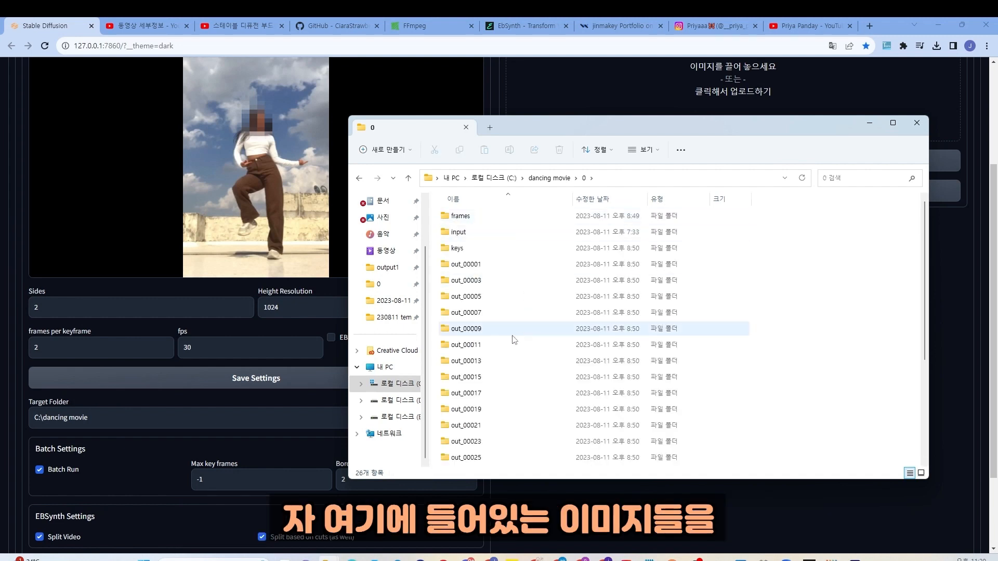
key(alt+Left)
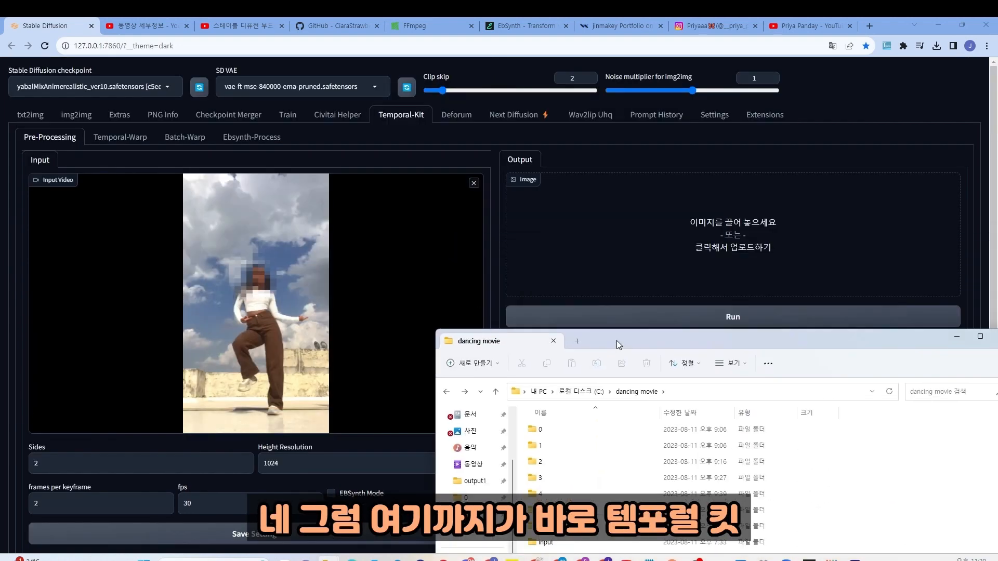
drag(616, 341, 621, 243)
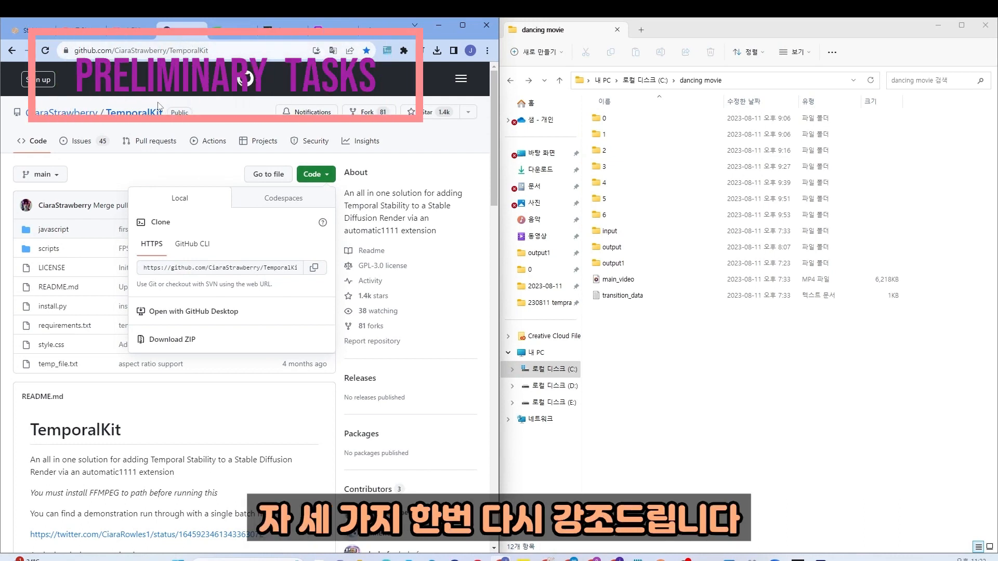
View the FFmpeg and EbSynth websites and the source dancer's Instagram profile, and return to the Stable Diffusion page
click(229, 30)
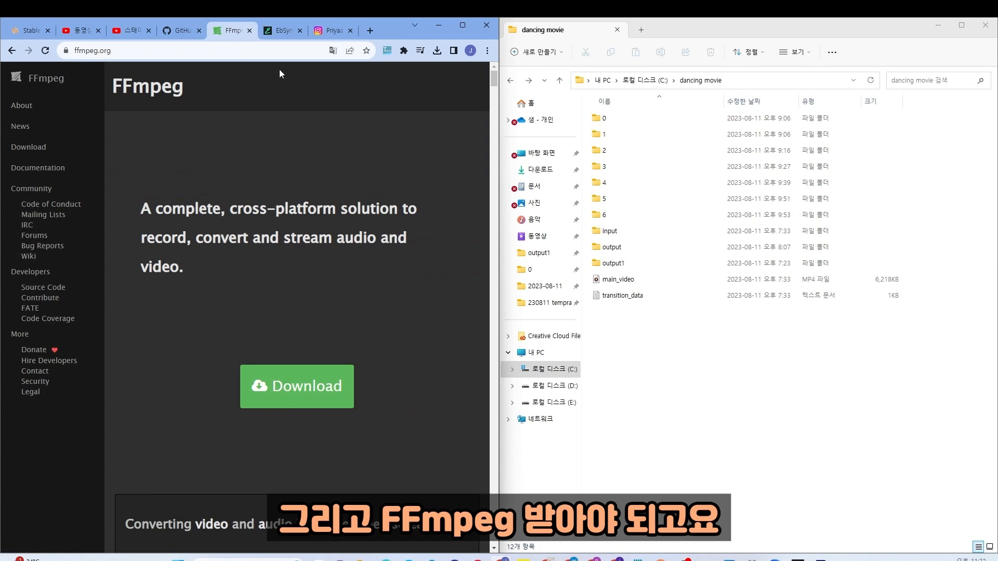
click(283, 30)
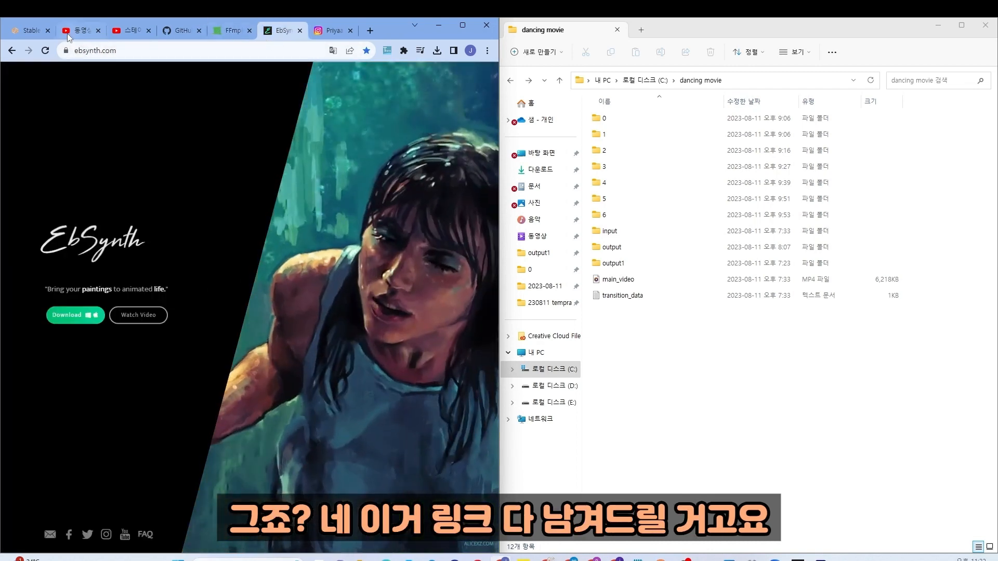
click(31, 30)
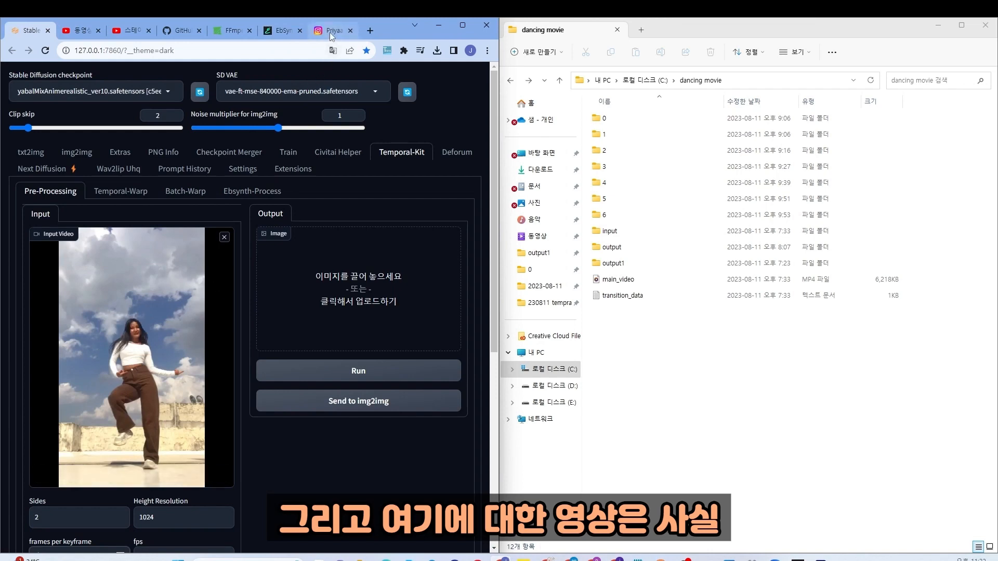
click(330, 31)
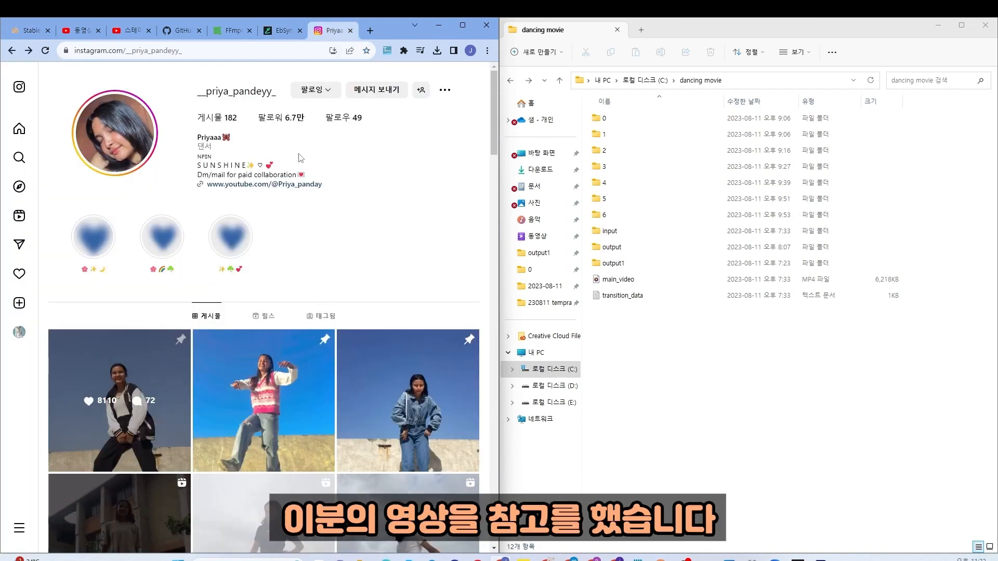
click(33, 32)
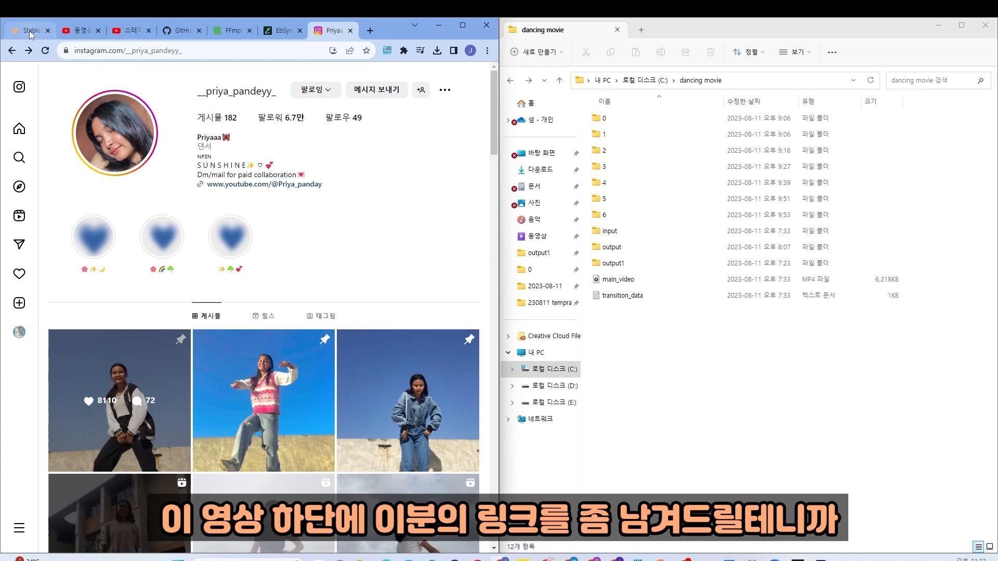
Open img2img in Stable Diffusion and review the positive prompt, its LoRA tag and the negative prompt
click(30, 32)
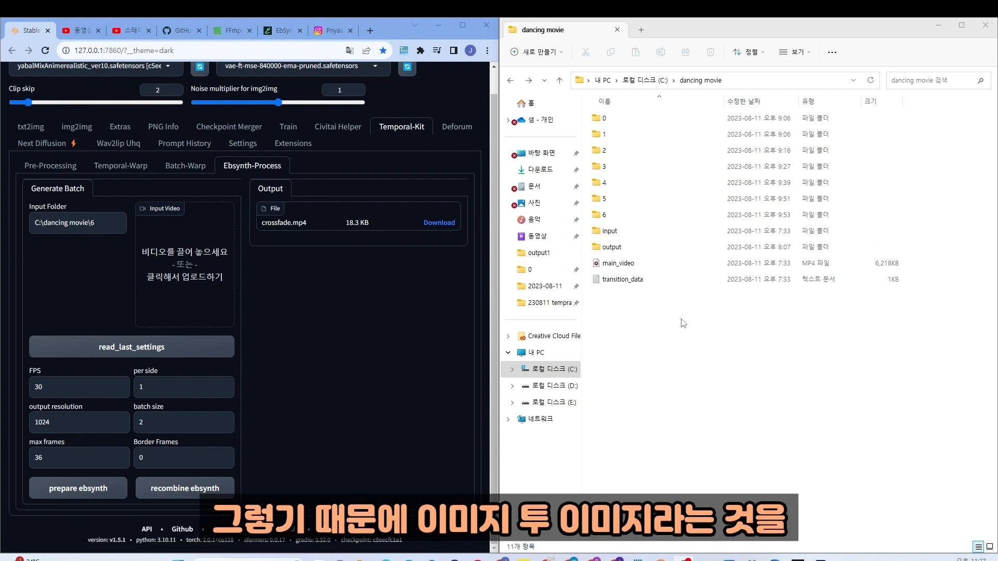
click(83, 129)
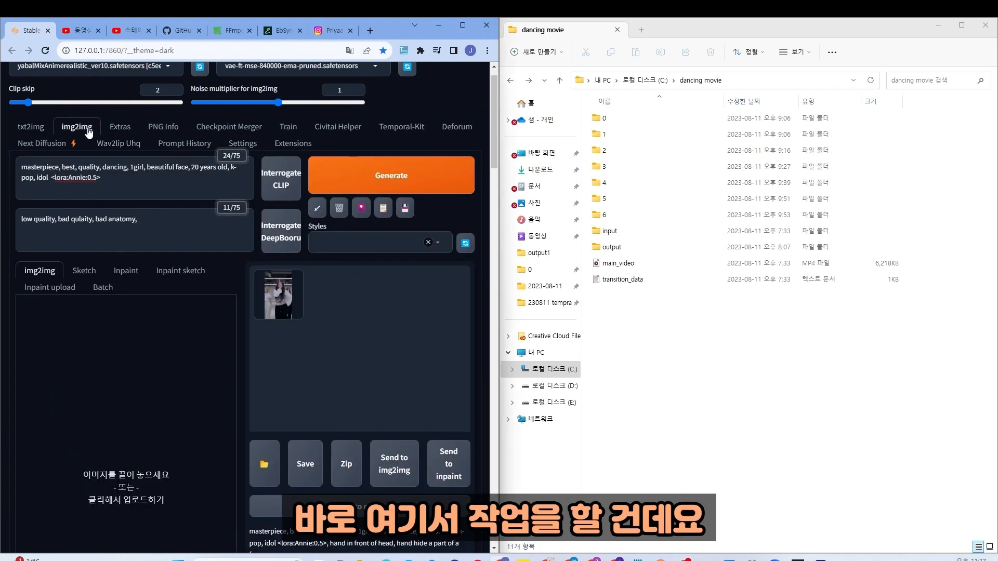
drag(147, 180, 18, 164)
click(117, 179)
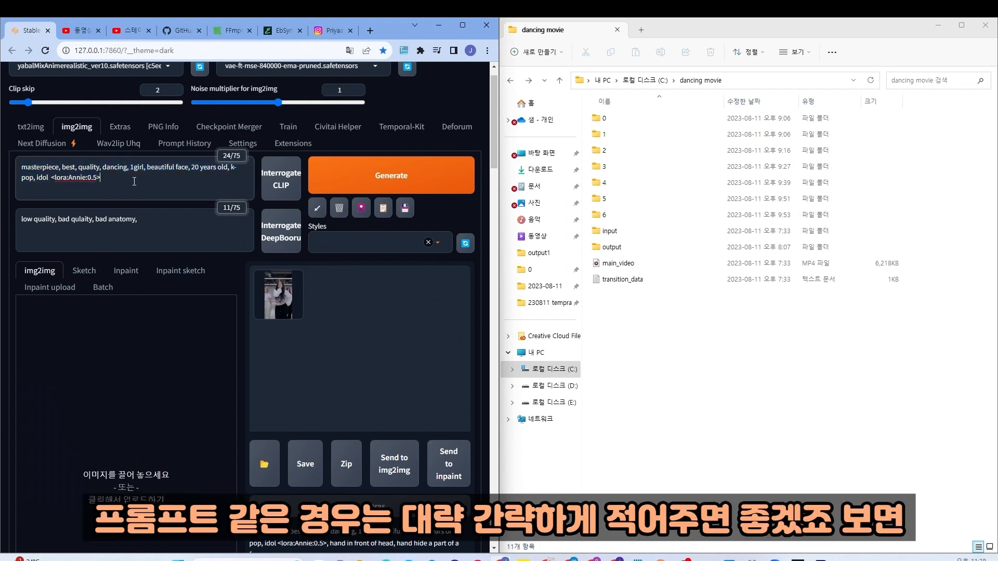
drag(106, 176, 54, 175)
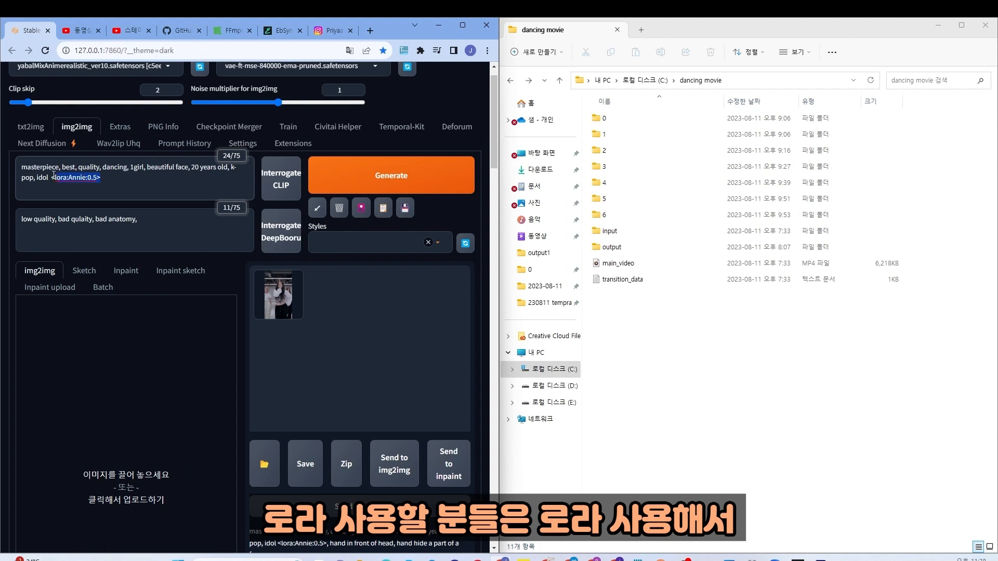
click(106, 181)
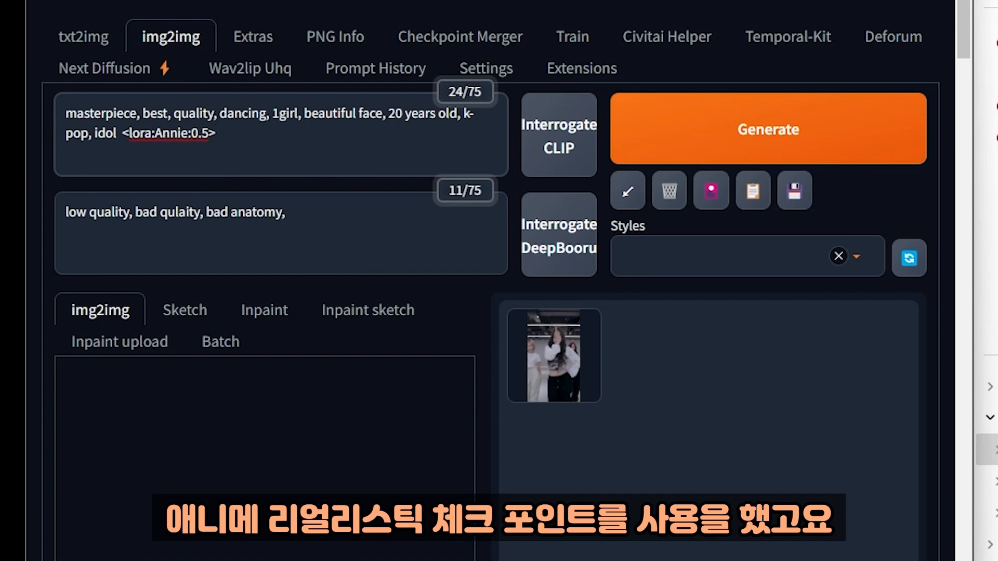
drag(314, 216, 56, 210)
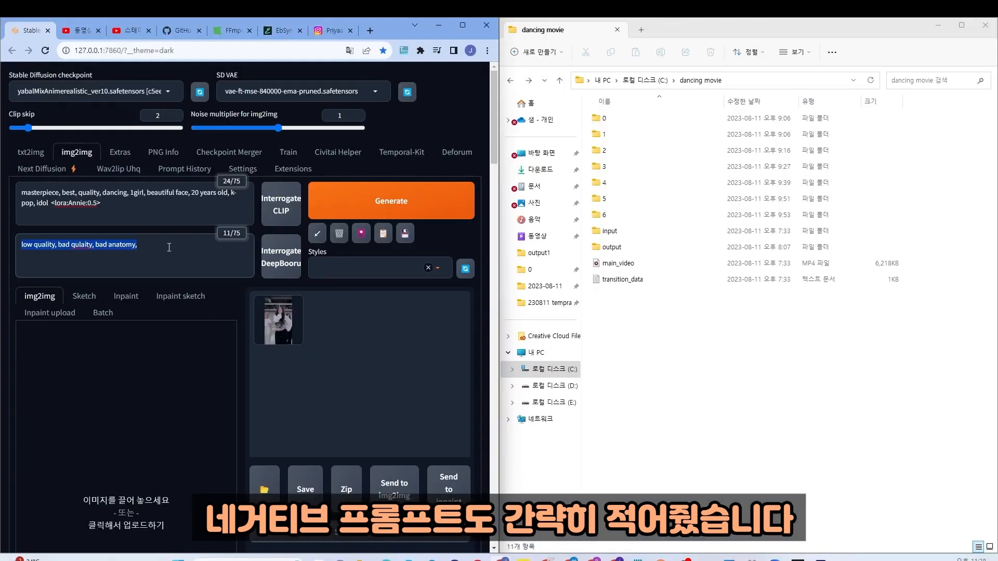
scroll(349, 302, down, 1)
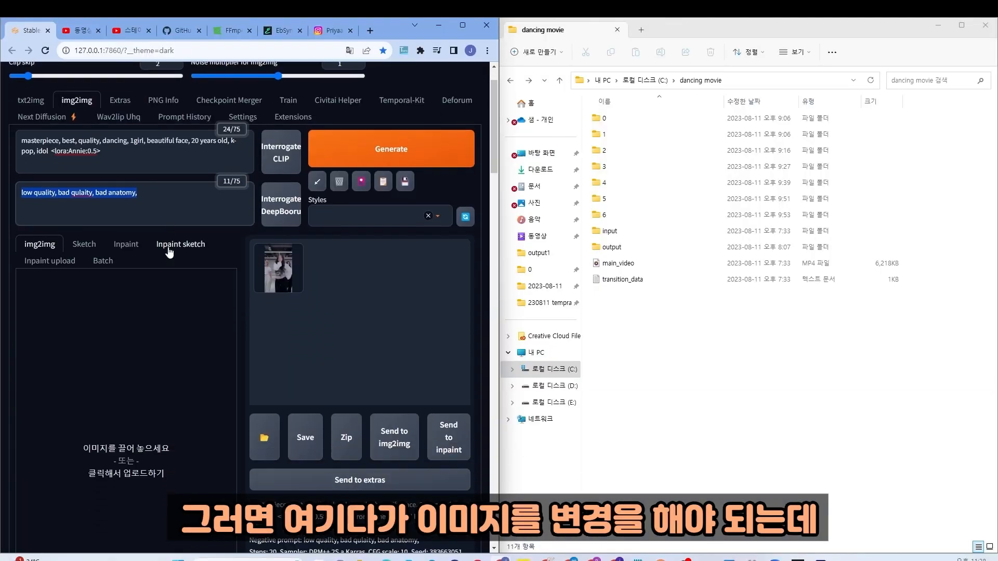
Load the frame 0and1 from the dancing movie project's input folder as the img2img source image
double_click(604, 119)
click(511, 81)
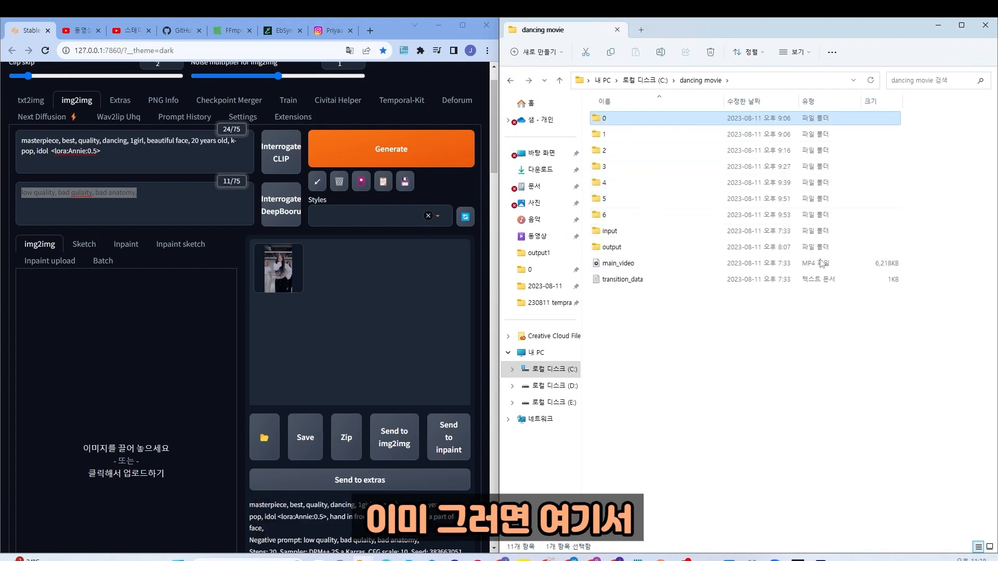
click(610, 233)
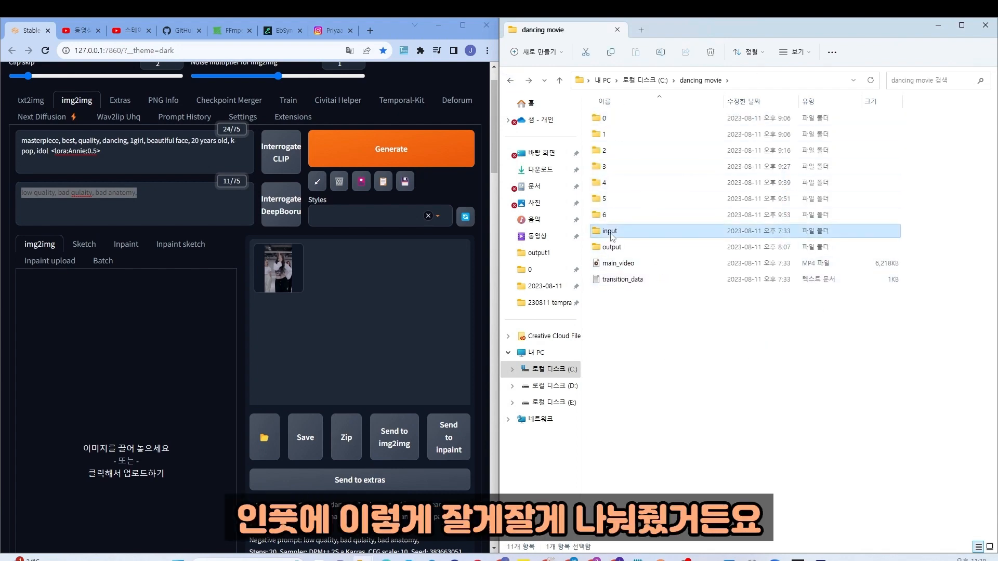
double_click(610, 233)
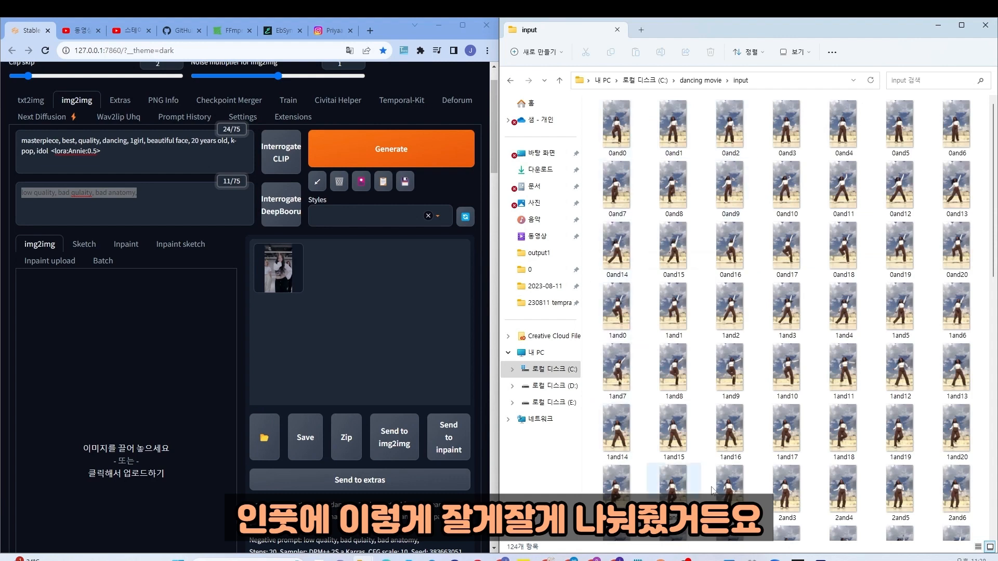
click(643, 127)
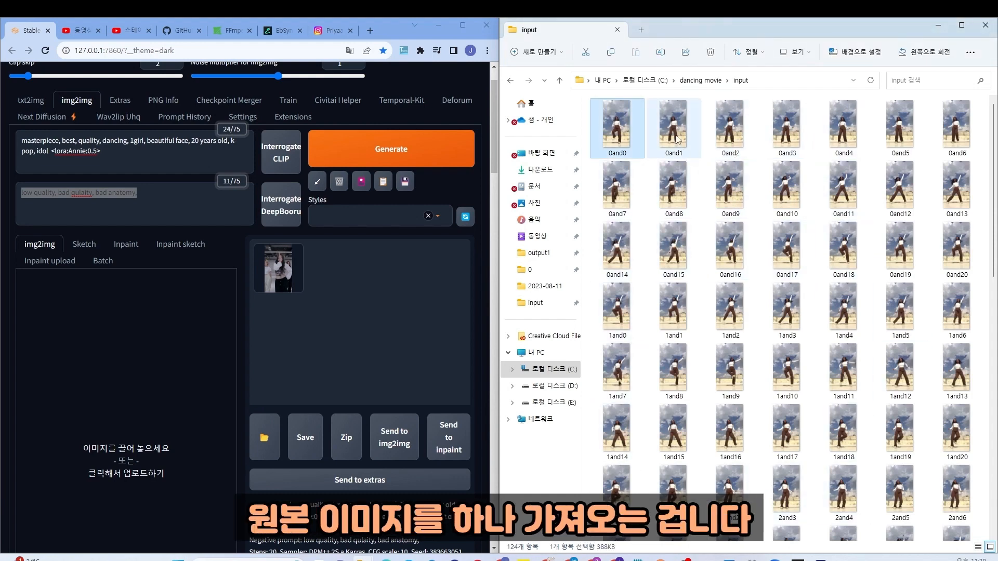
drag(677, 139, 124, 382)
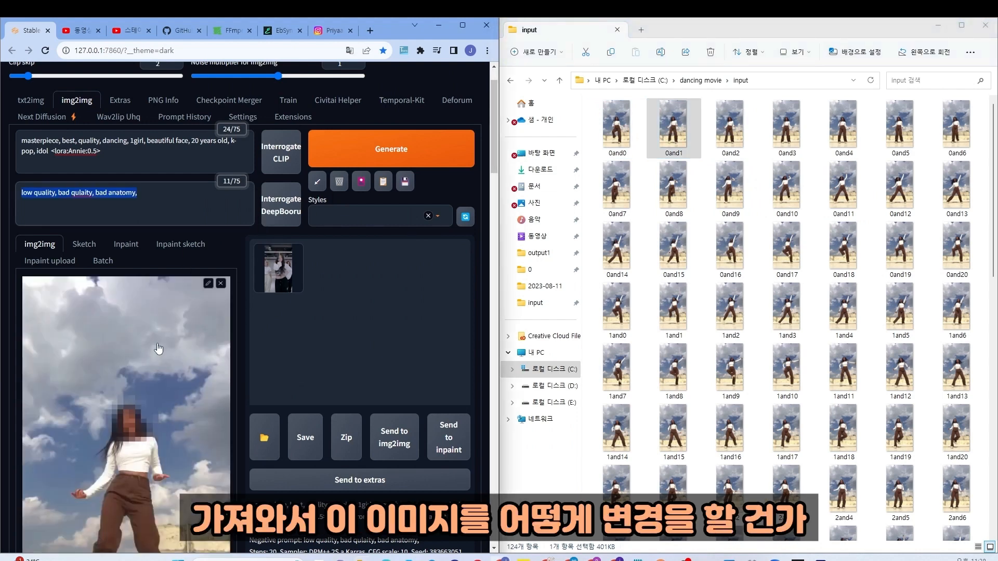
Look over the loaded source frame together with the prompts and the previous image's generation details
scroll(238, 276, down, 2)
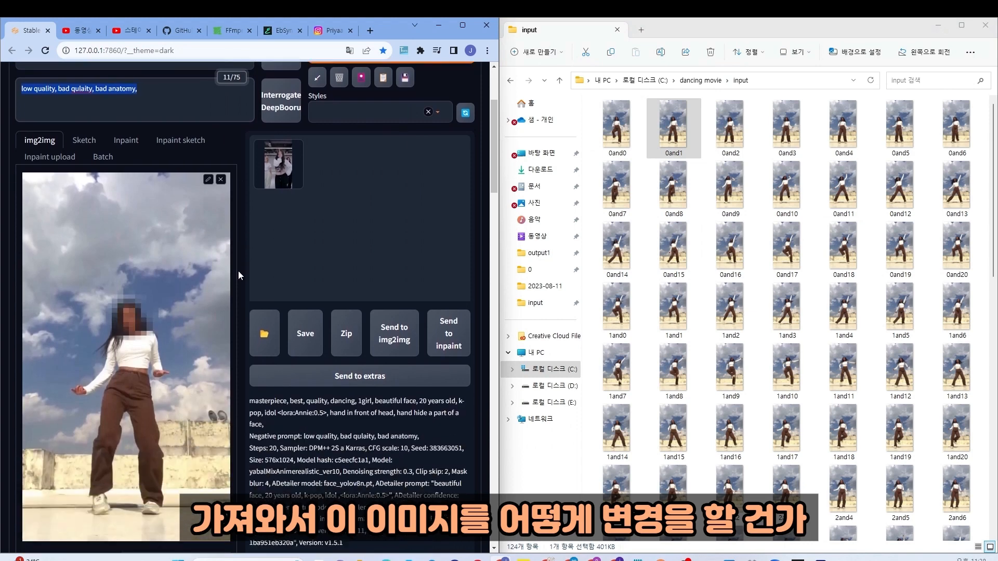
scroll(208, 239, up, 2)
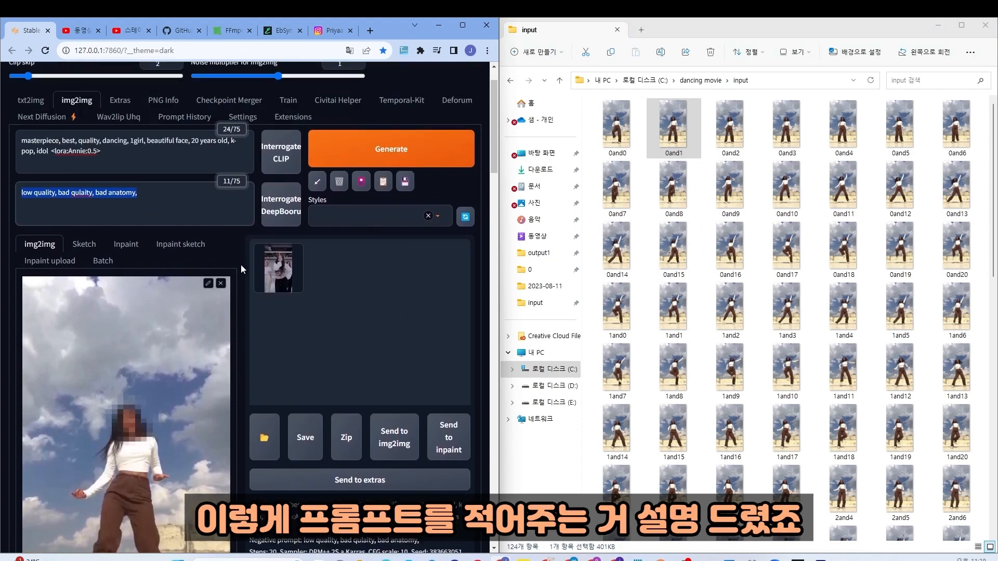
scroll(244, 278, down, 1)
scroll(245, 274, down, 4)
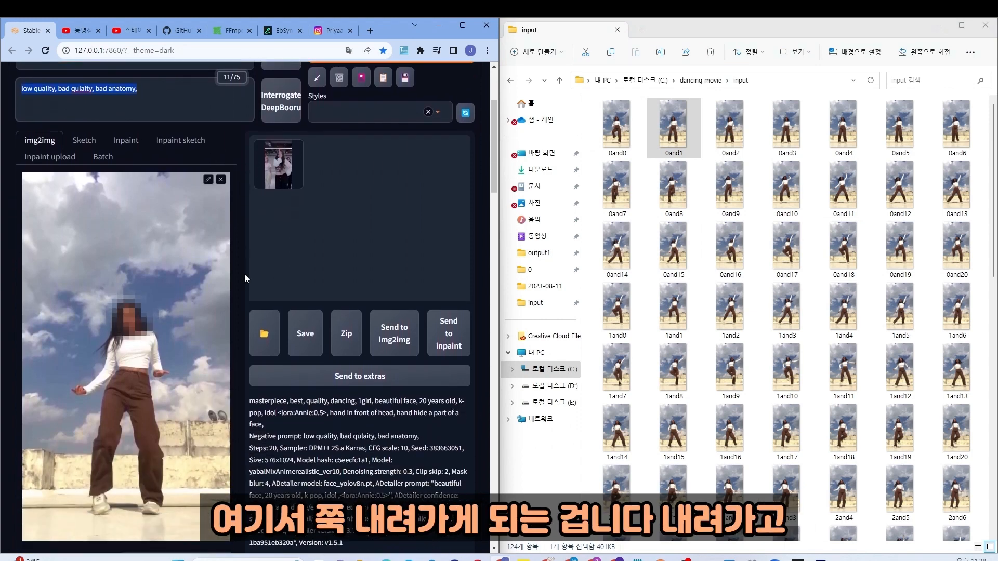
scroll(244, 273, down, 3)
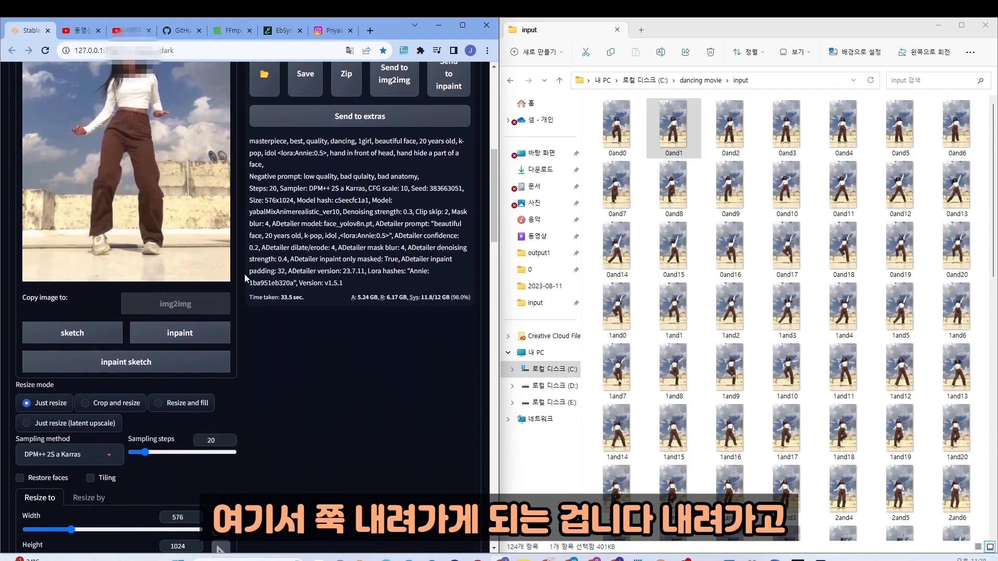
scroll(398, 313, up, 8)
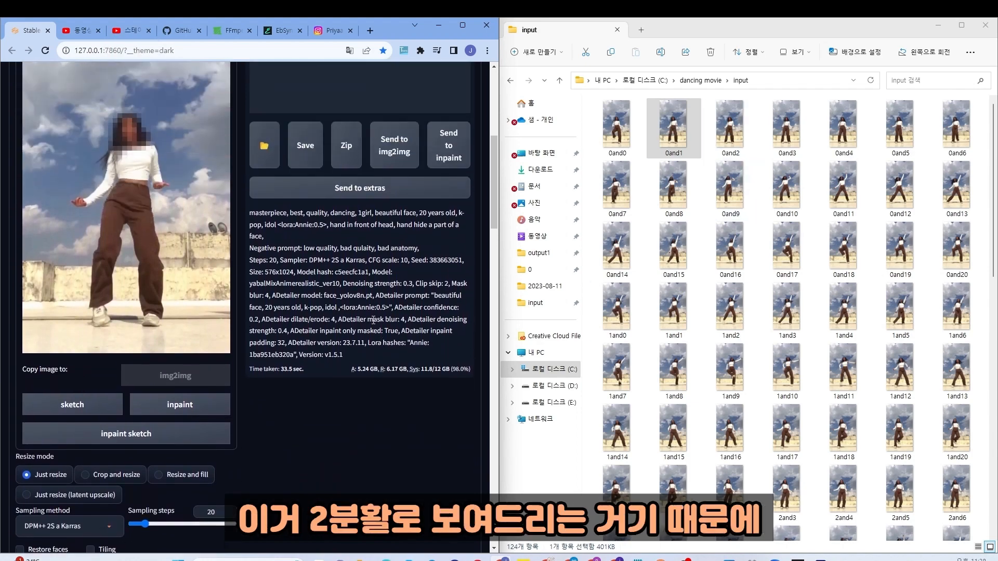
scroll(242, 336, down, 8)
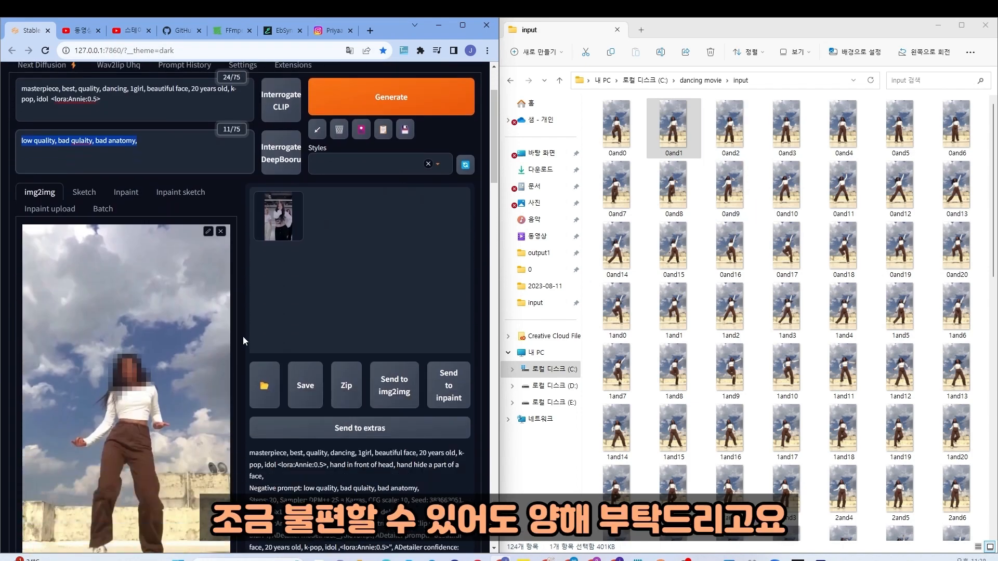
scroll(242, 341, down, 1)
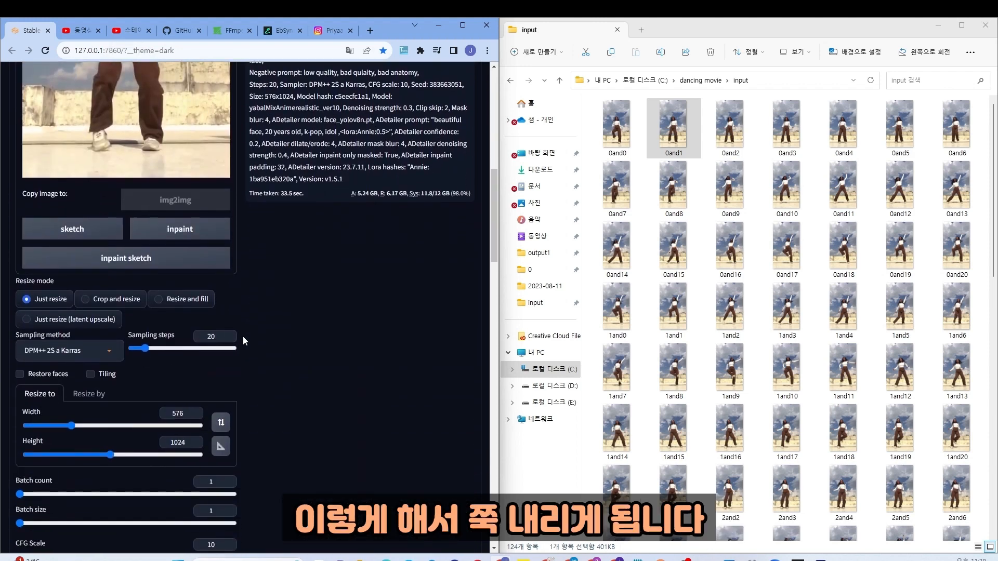
Review the img2img resize mode, sampling method and steps, width and height, batch, CFG Scale and Denoising strength settings
scroll(239, 301, down, 1)
scroll(239, 301, down, 1)
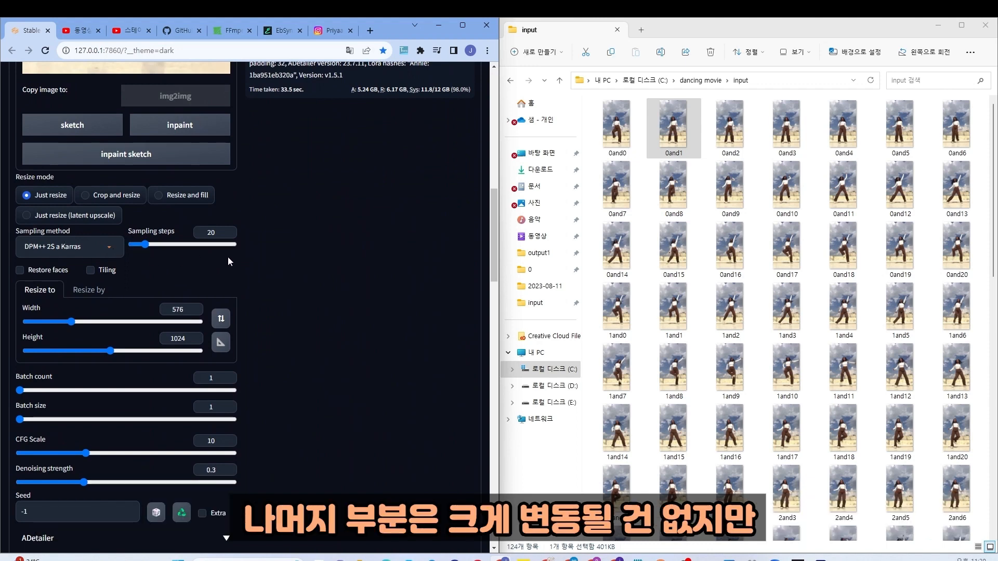
scroll(228, 256, down, 1)
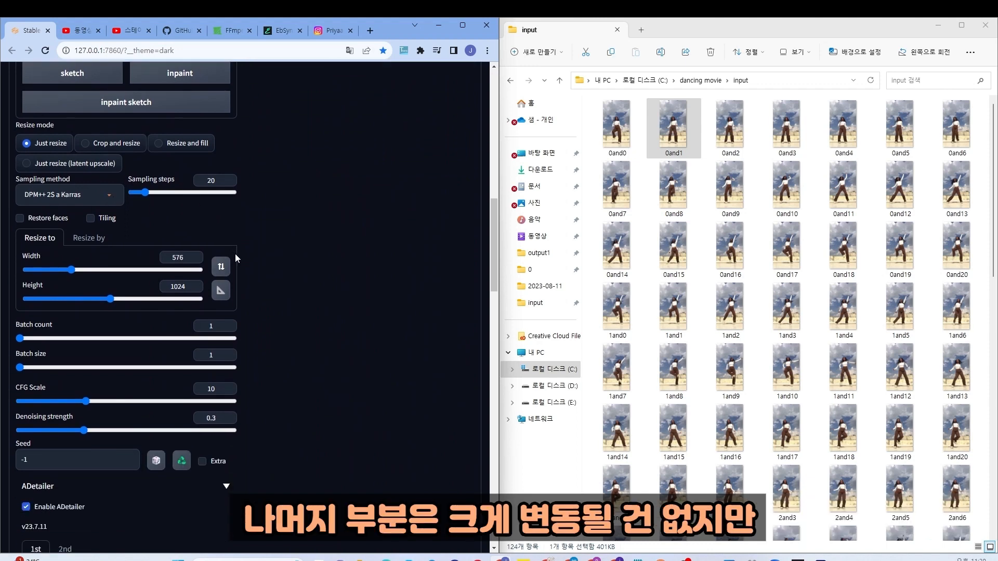
scroll(235, 254, down, 1)
scroll(235, 254, up, 1)
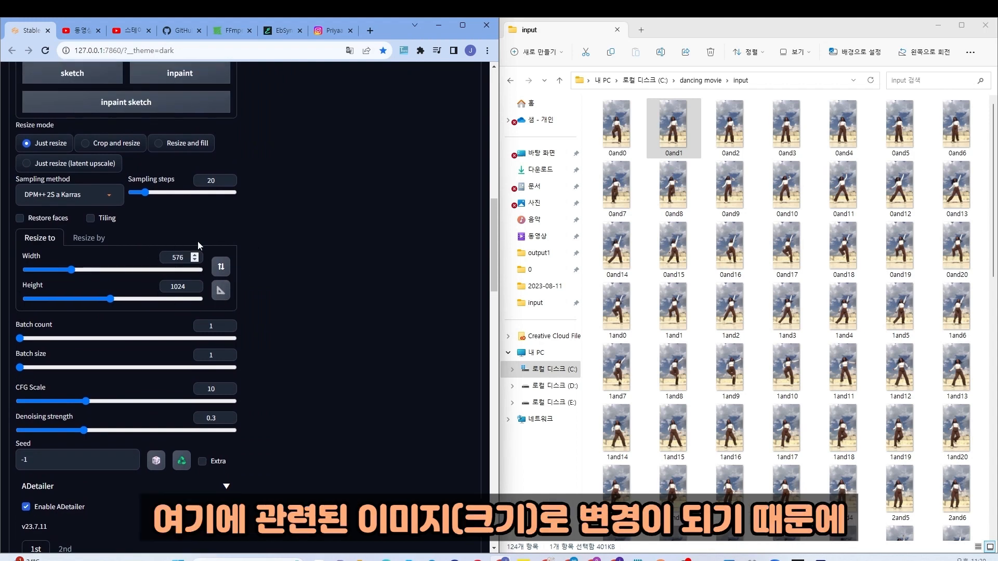
scroll(202, 254, up, 4)
scroll(208, 285, down, 3)
scroll(239, 328, down, 1)
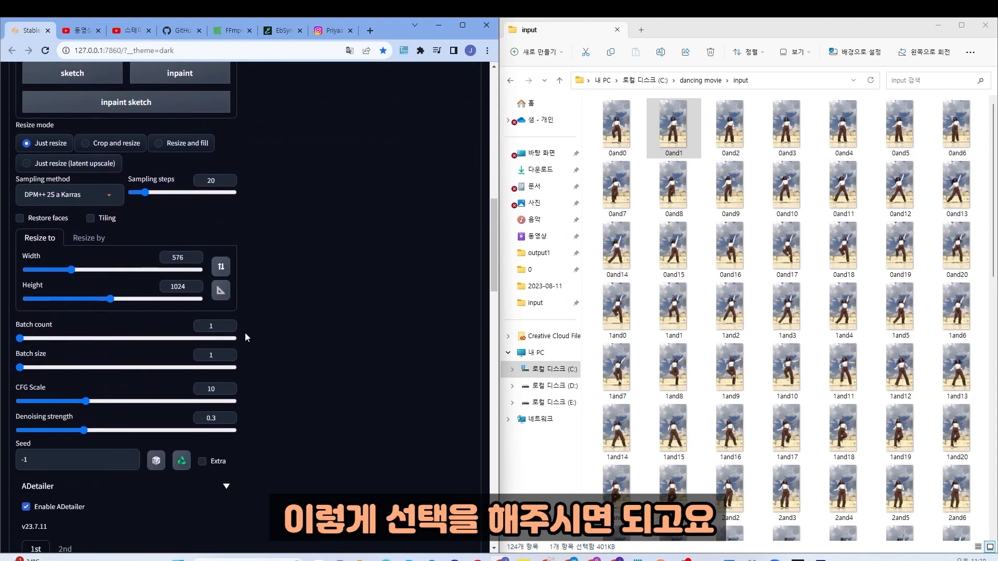
scroll(245, 330, down, 1)
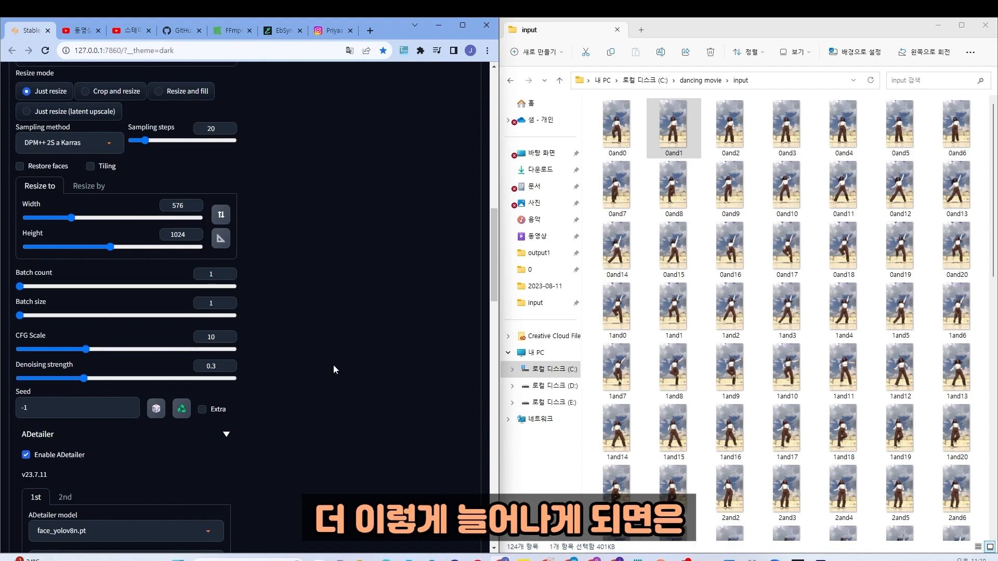
scroll(255, 360, down, 1)
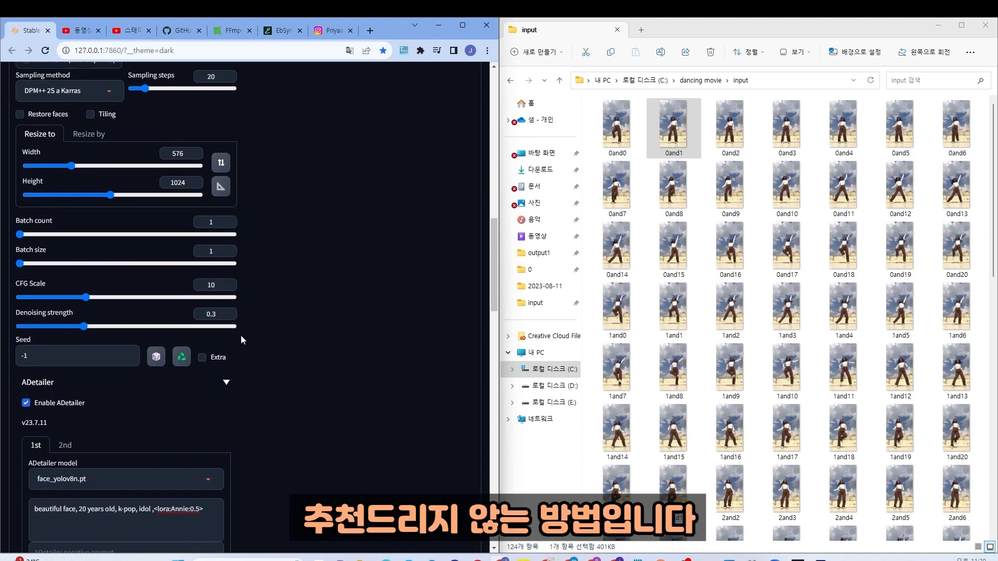
Review the ADetailer settings, including its enable option, face model, face prompt and detection values
scroll(239, 335, down, 1)
scroll(238, 301, down, 1)
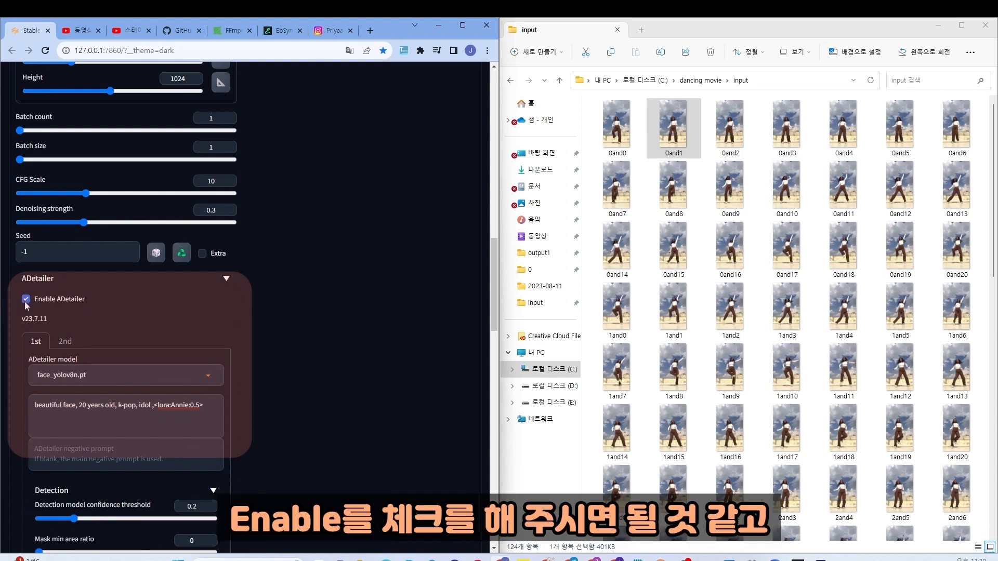
click(196, 405)
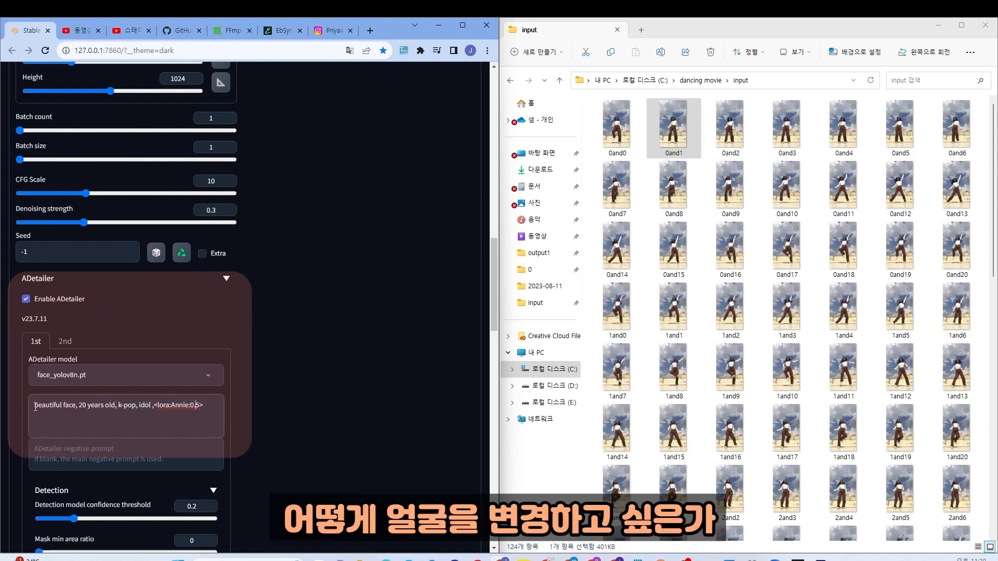
drag(36, 406, 205, 401)
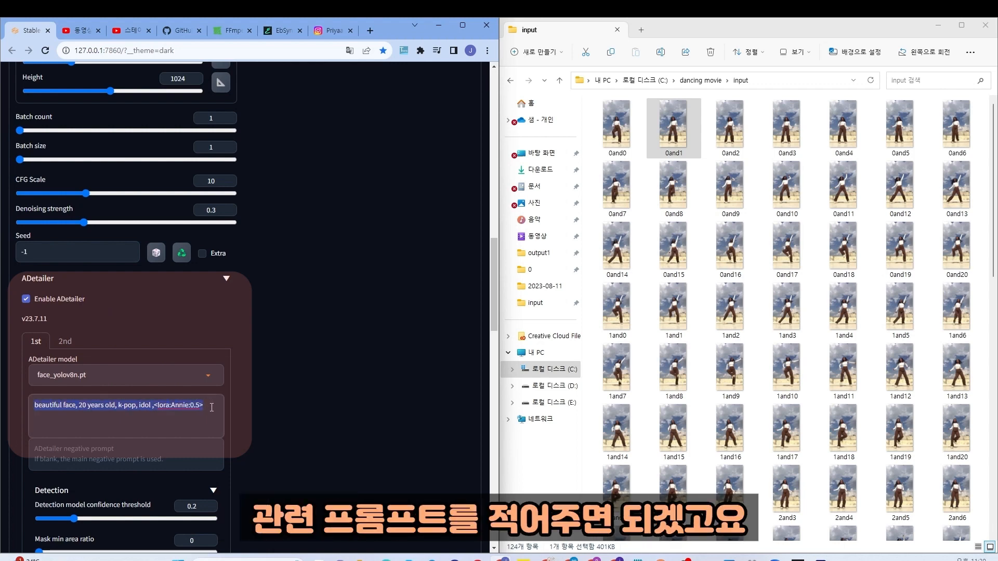
click(211, 407)
scroll(196, 322, down, 2)
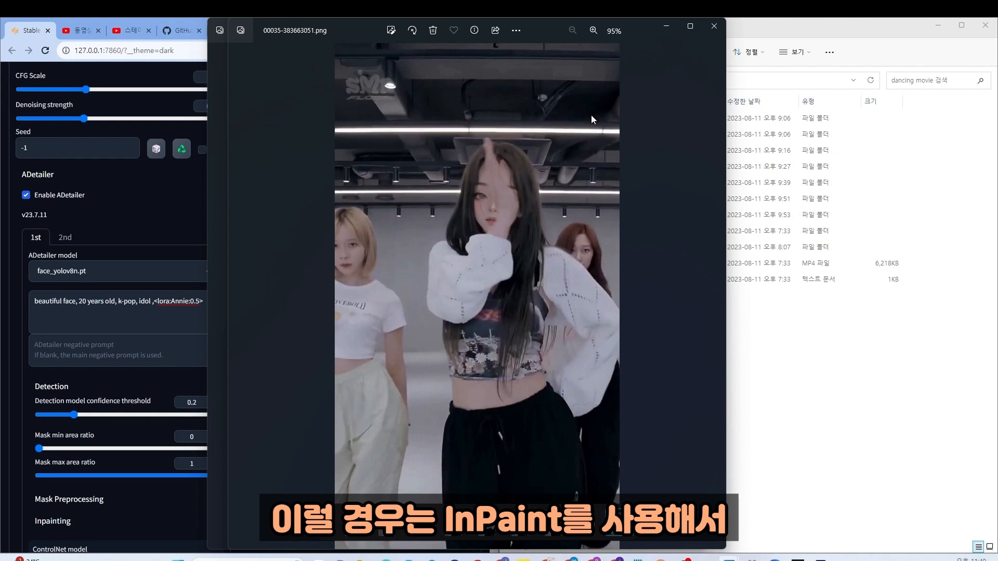
Minimize the sample image and examine the ControlNet settings and control types for Unit 0
click(667, 25)
scroll(326, 270, down, 4)
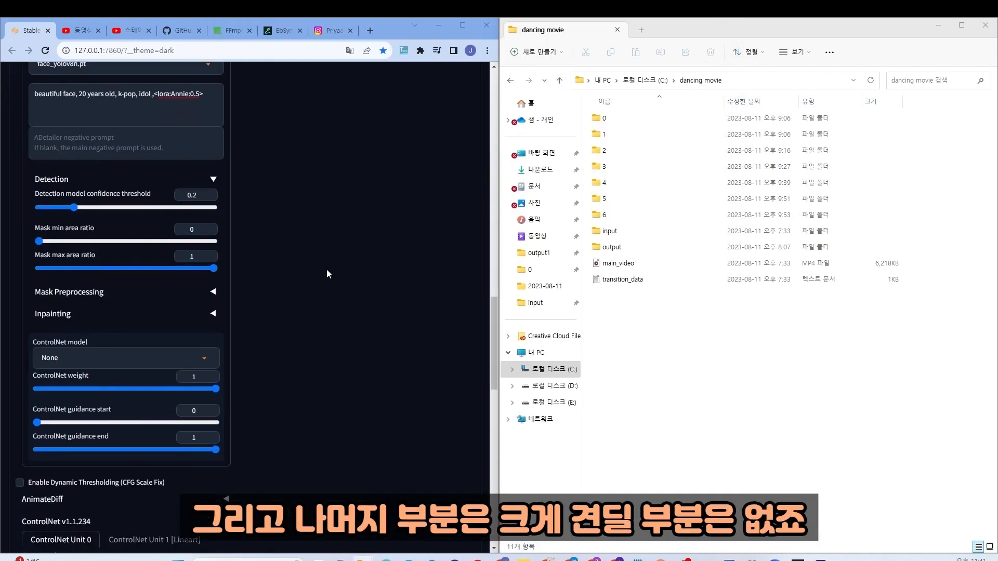
scroll(327, 271, down, 4)
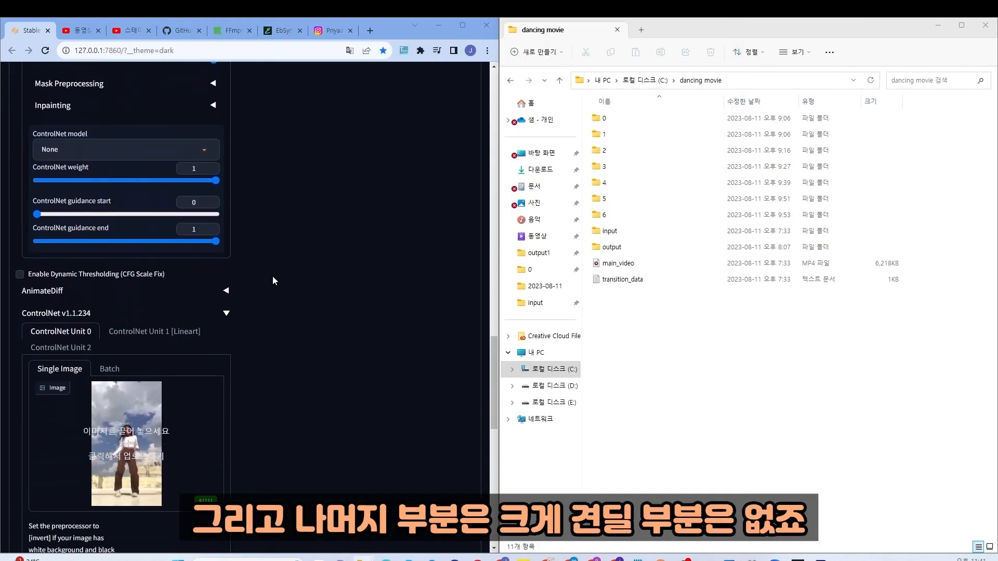
scroll(273, 275, down, 2)
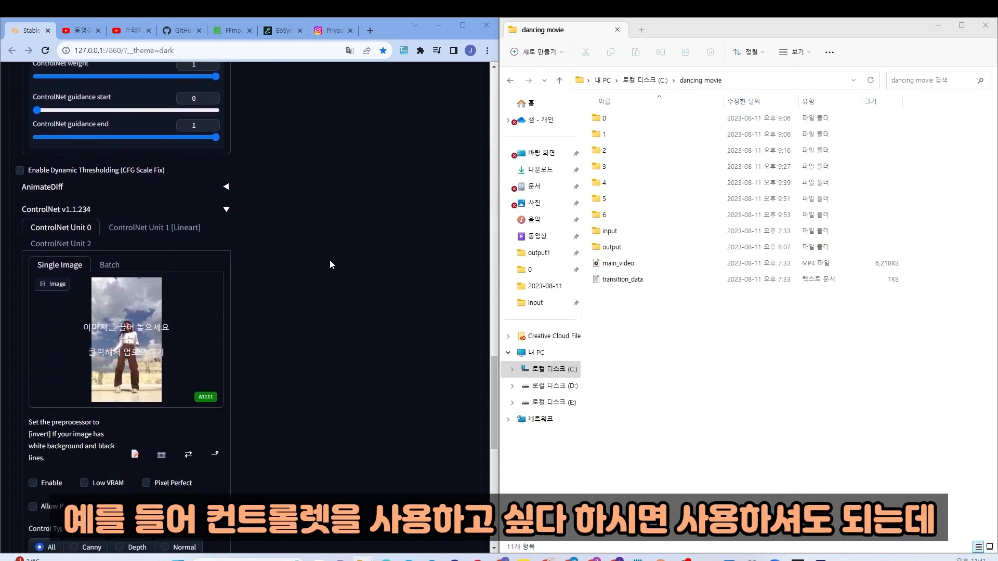
scroll(298, 267, down, 3)
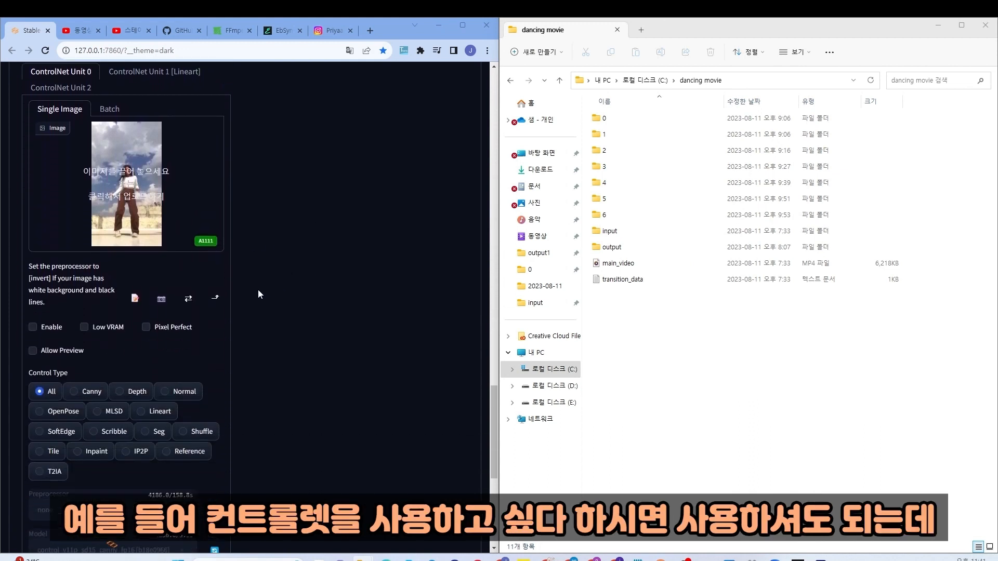
scroll(255, 312, up, 2)
scroll(248, 336, down, 2)
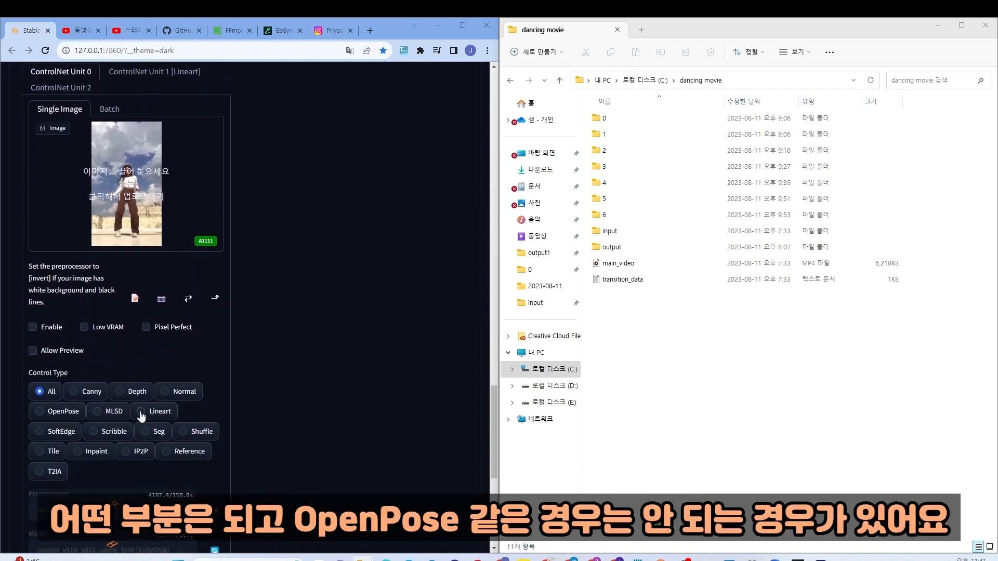
scroll(161, 362, down, 2)
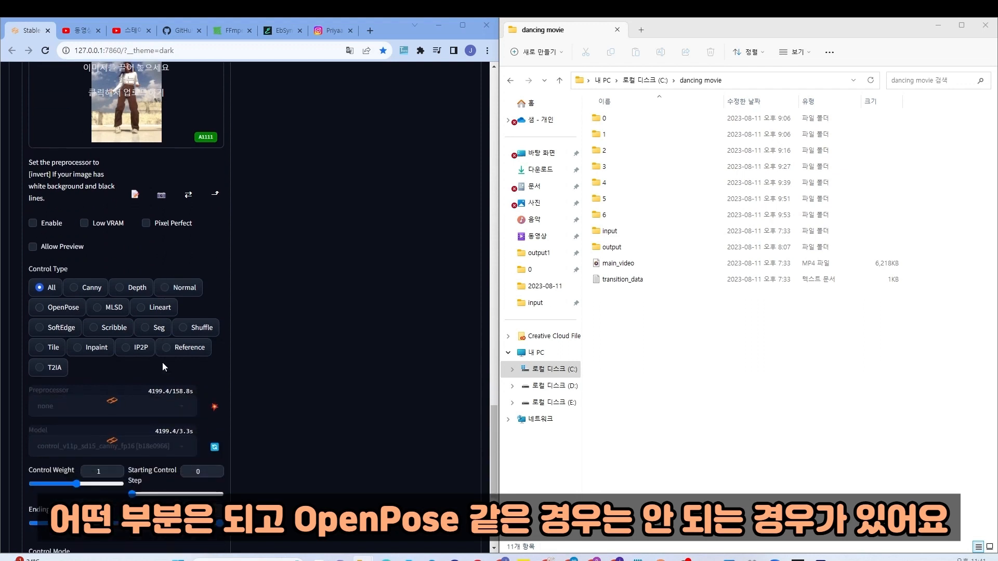
Try enabling ControlNet Unit 0 with the Tile control type, and return it to disabled with All selected
scroll(163, 363, up, 2)
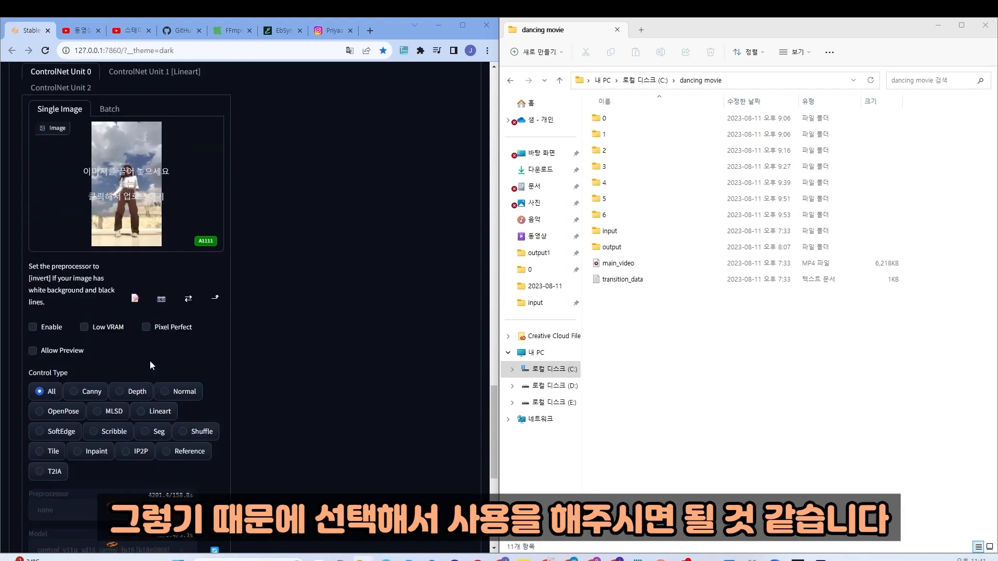
scroll(154, 370, down, 1)
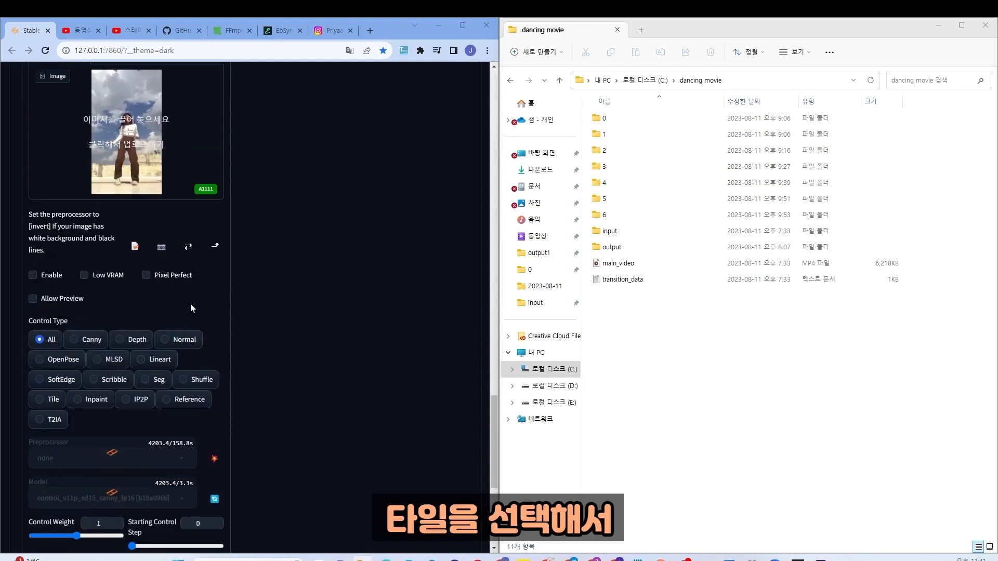
scroll(192, 317, down, 2)
scroll(57, 364, up, 1)
click(50, 367)
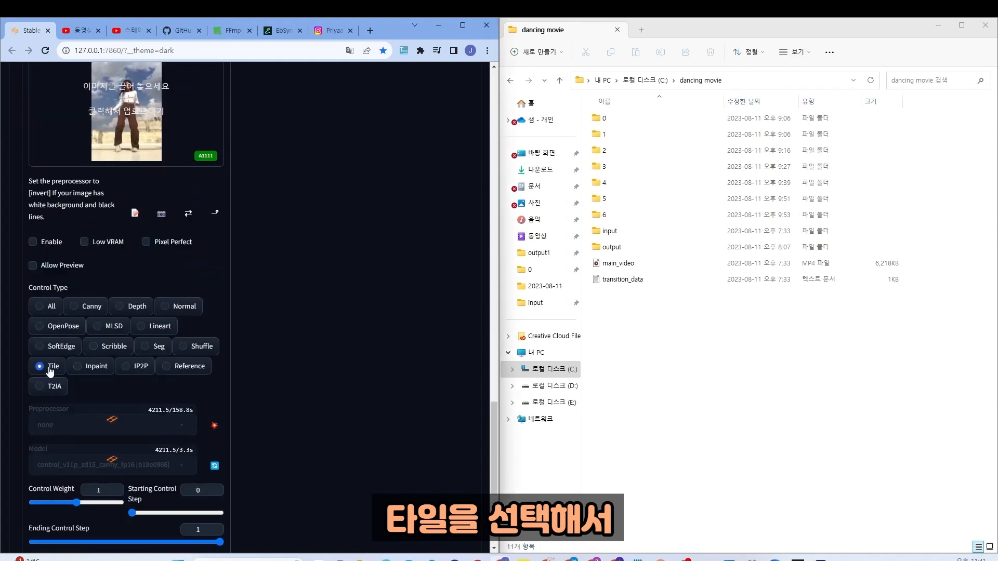
click(32, 242)
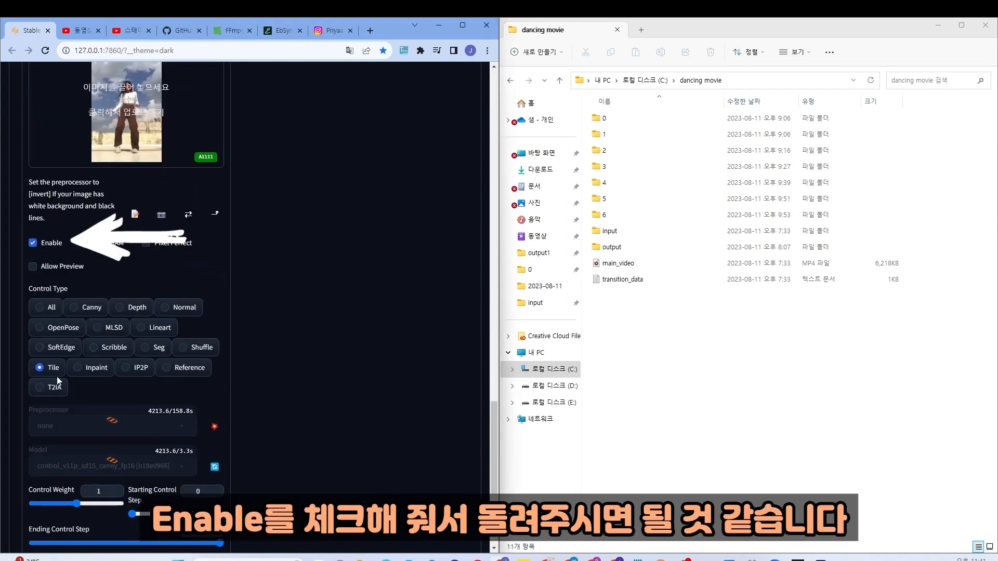
scroll(188, 281, down, 2)
scroll(190, 284, up, 2)
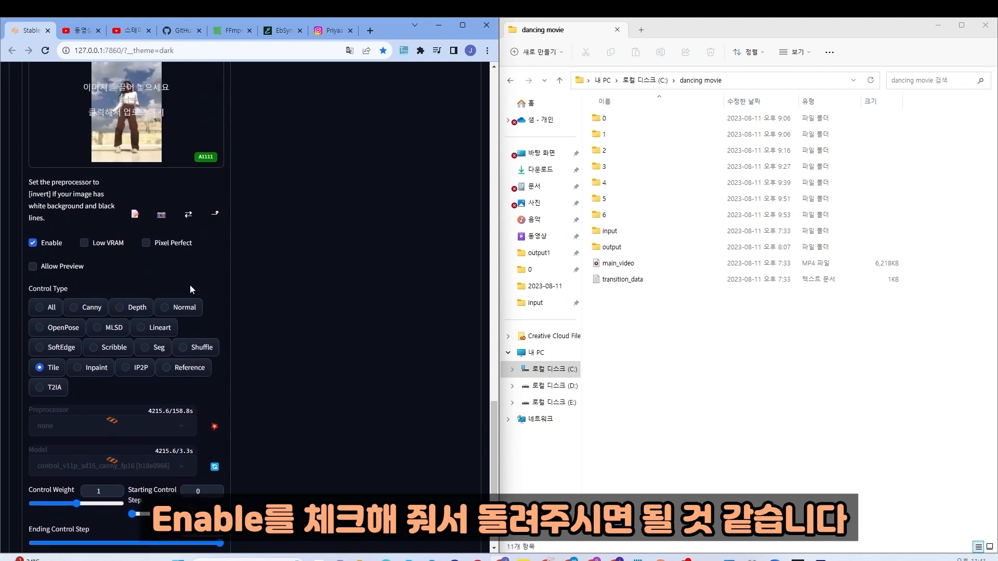
click(34, 240)
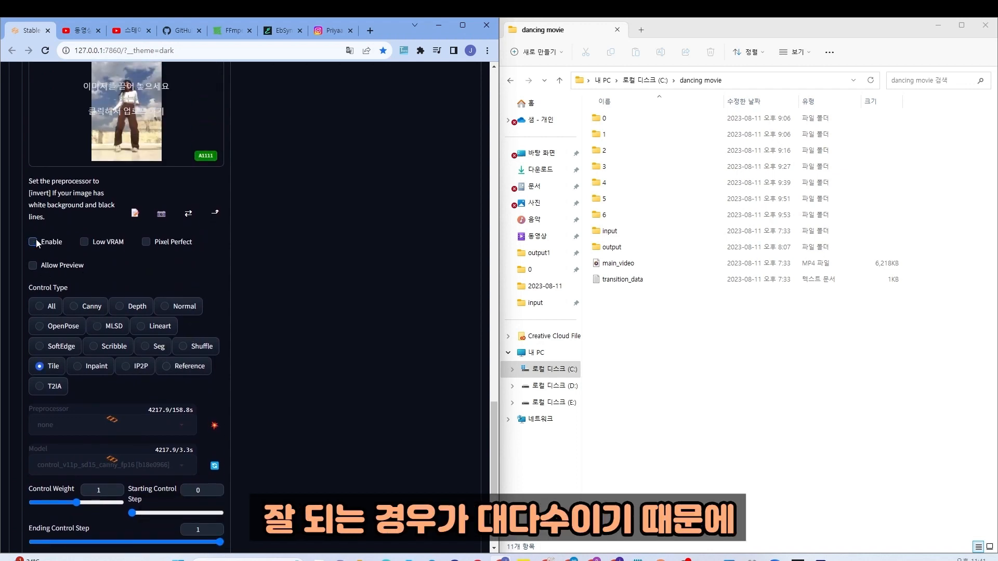
click(52, 311)
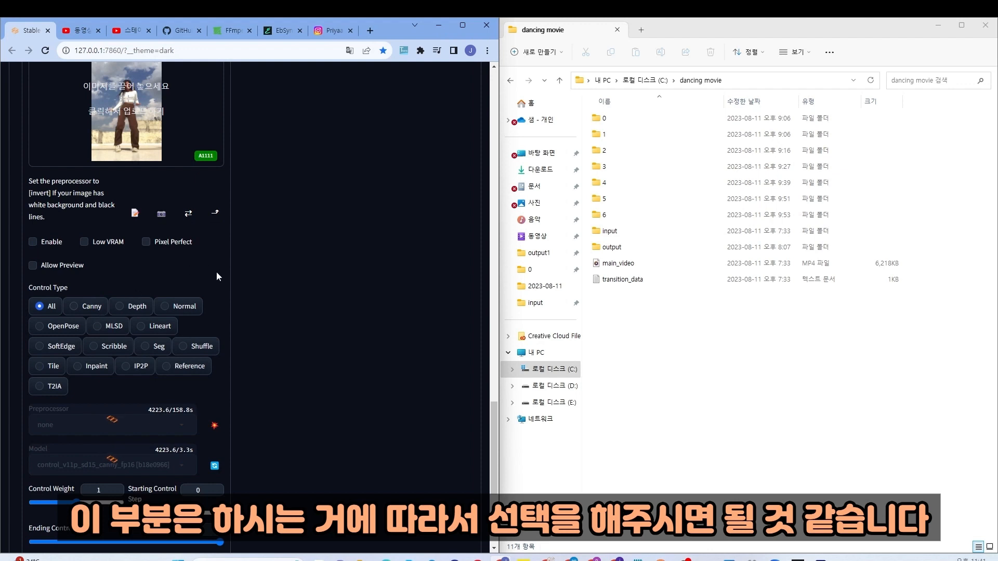
Try the "ControlNet is more important" control mode for ControlNet Unit 0 and return it to Balanced
scroll(216, 276, down, 4)
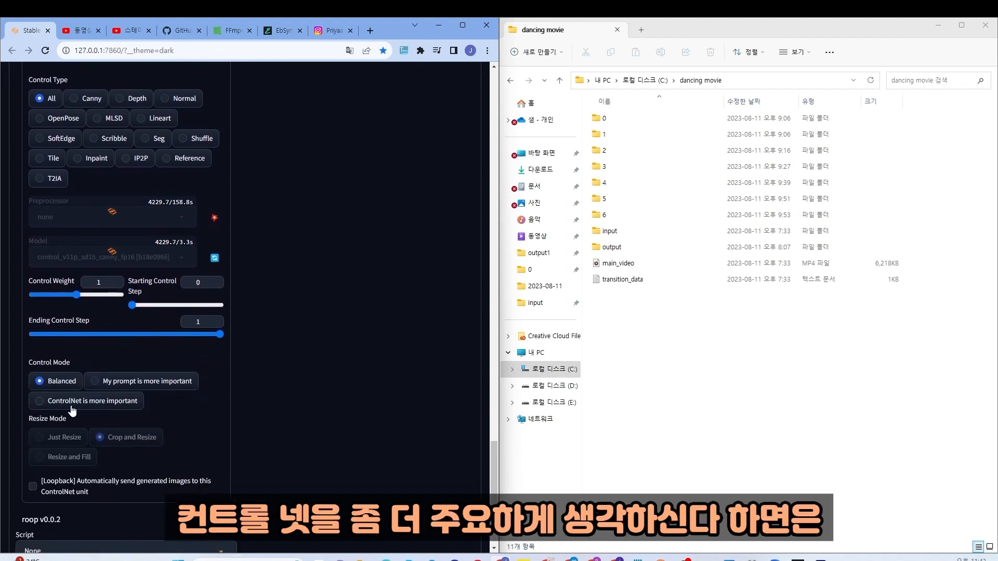
click(42, 405)
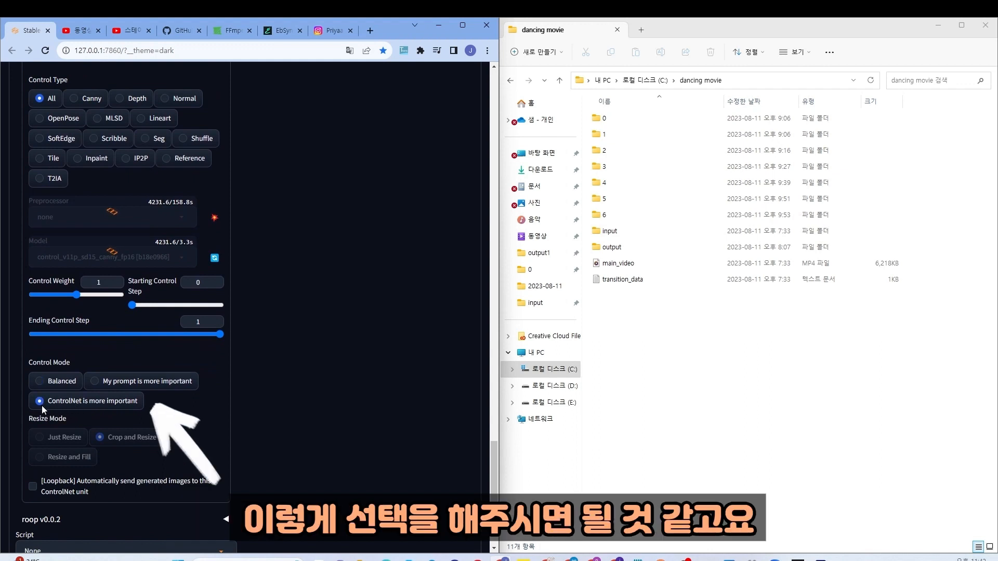
click(39, 380)
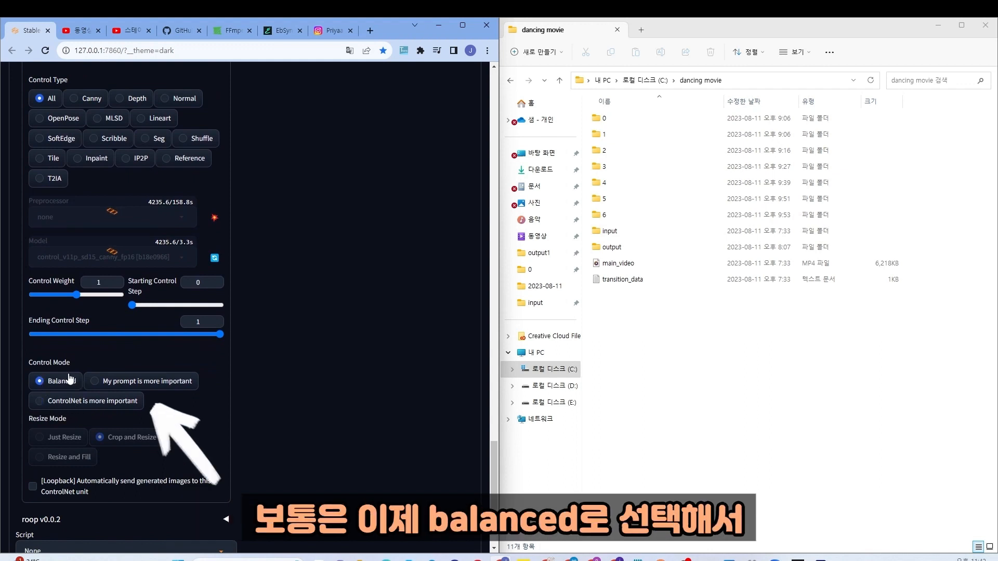
scroll(156, 366, down, 2)
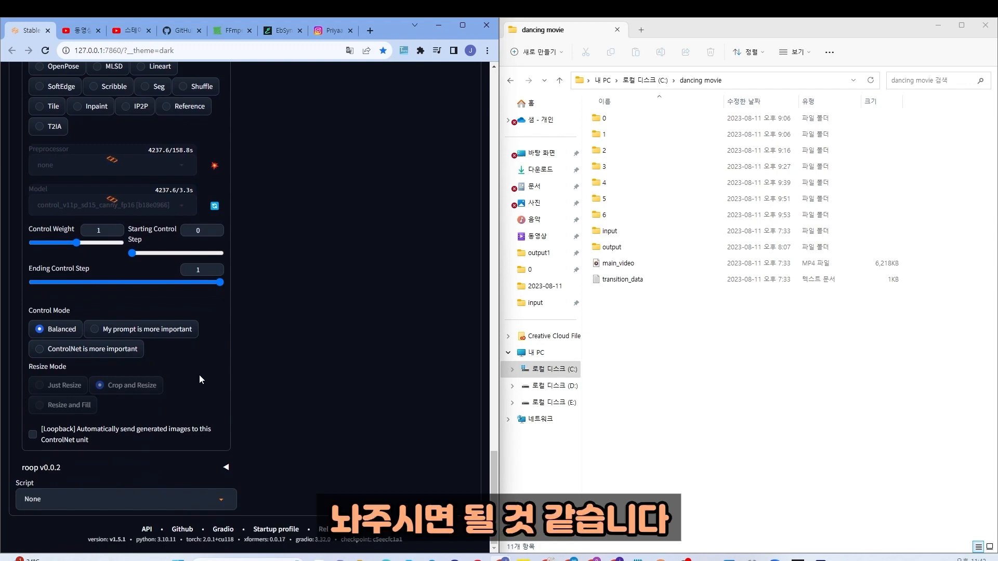
Generate a restyled test image from the loaded source frame with the current img2img settings
scroll(200, 376, up, 3)
scroll(246, 379, up, 8)
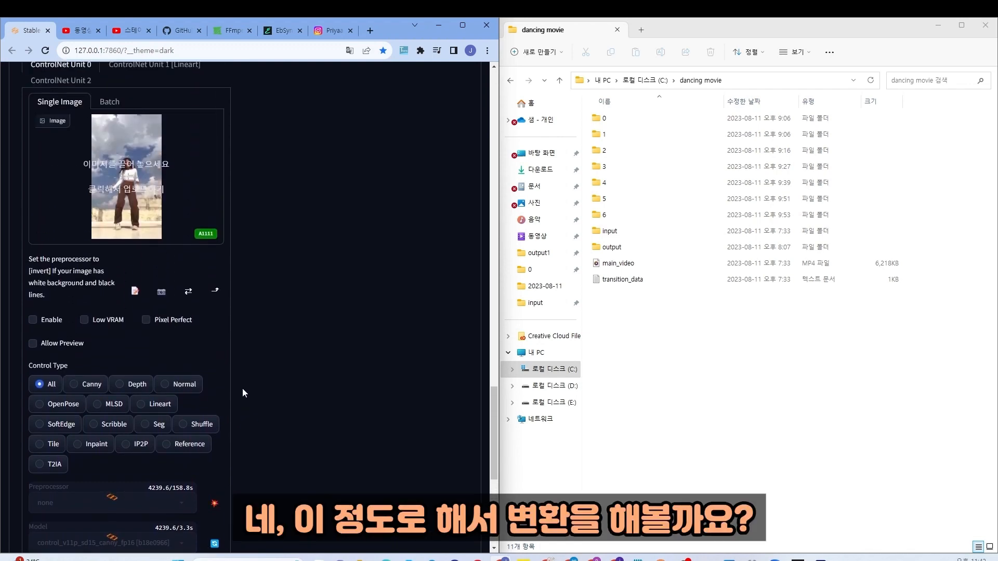
scroll(242, 390, up, 10)
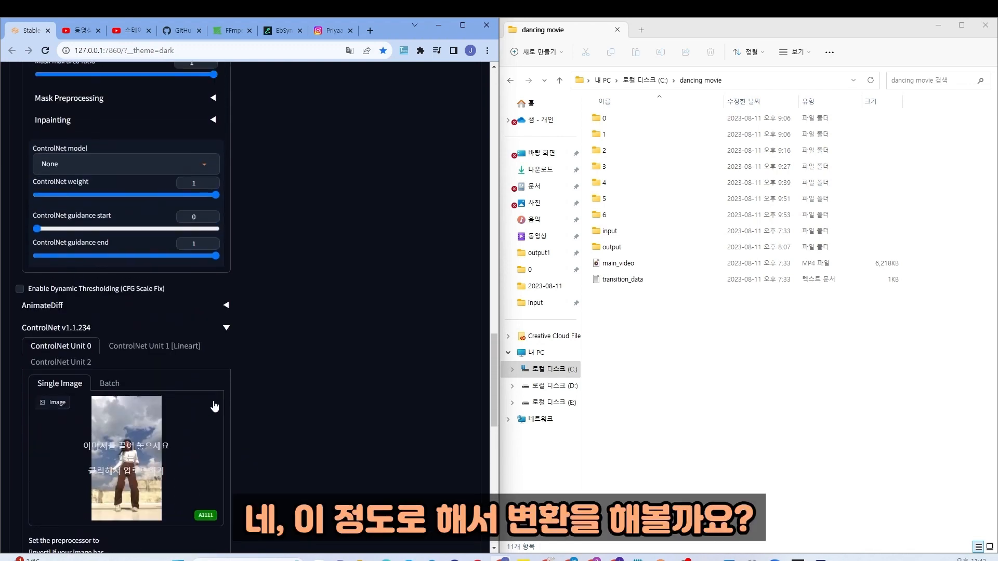
scroll(292, 381, up, 5)
click(371, 203)
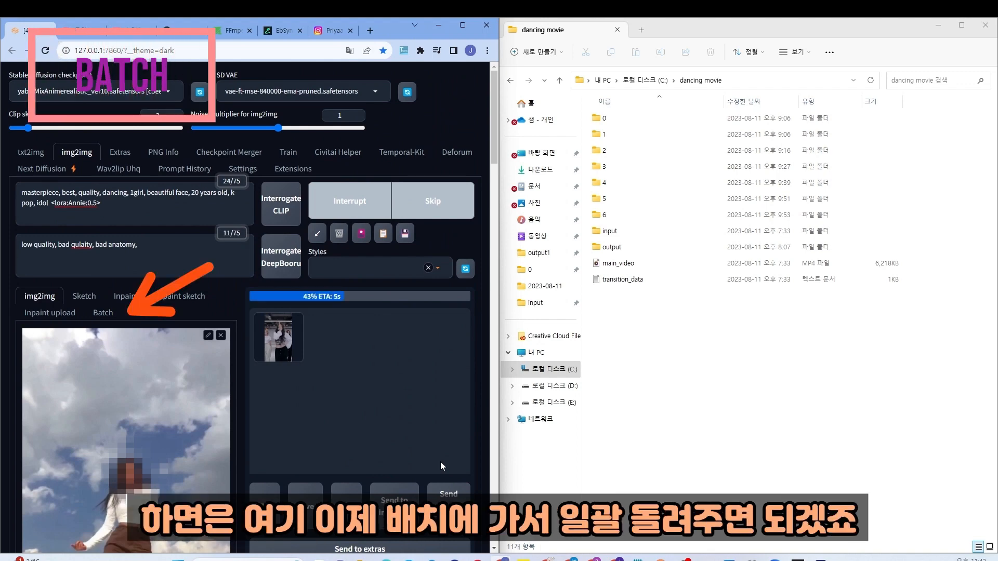
Switch img2img to Batch processing and inspect the generated dancer image at enlarged size before closing it
click(104, 313)
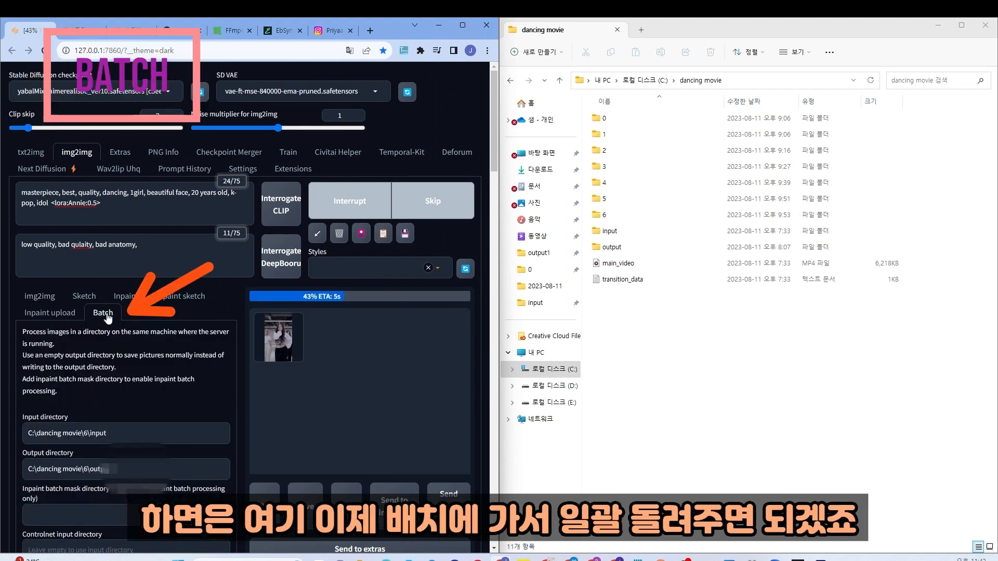
click(46, 295)
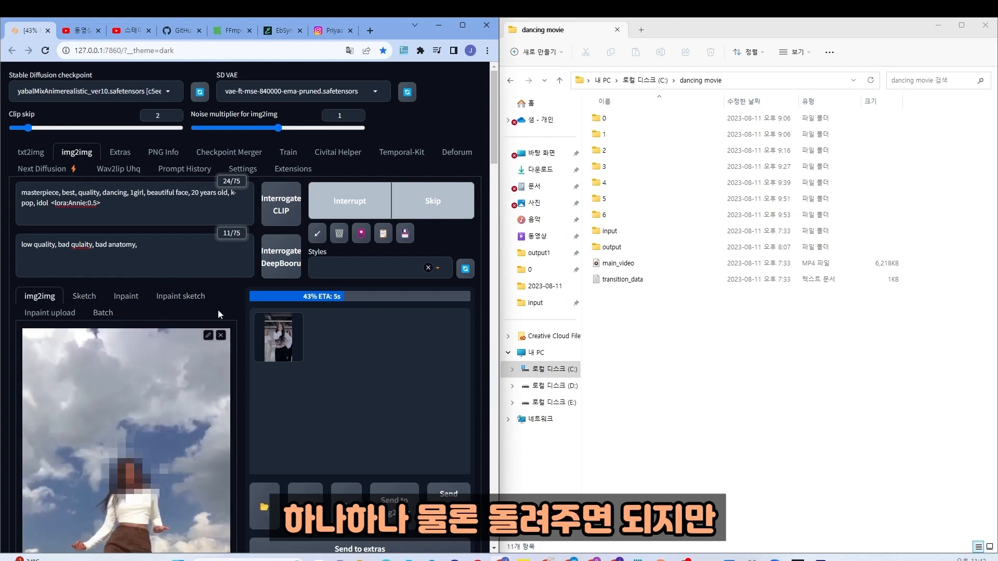
click(110, 315)
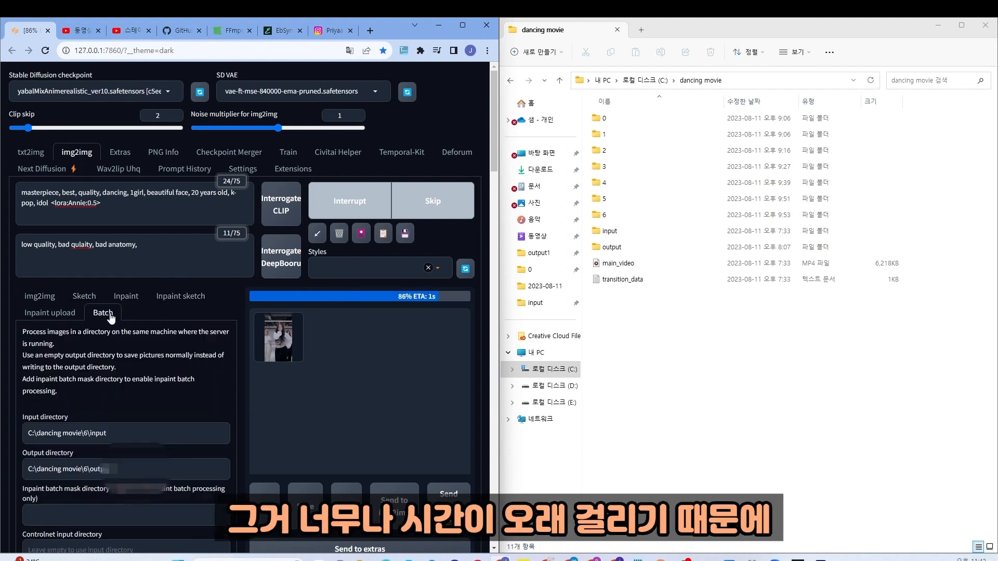
click(45, 297)
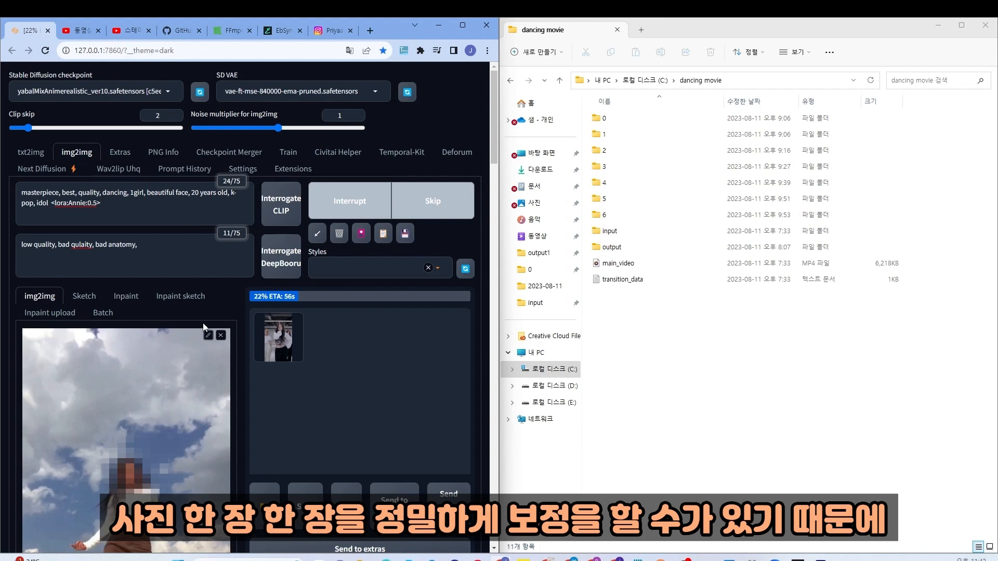
click(104, 313)
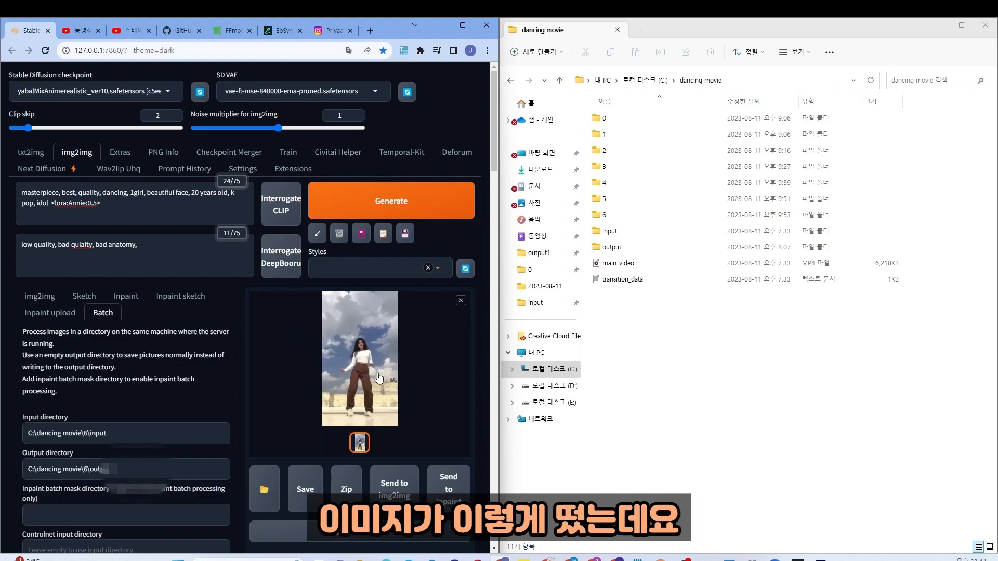
click(377, 372)
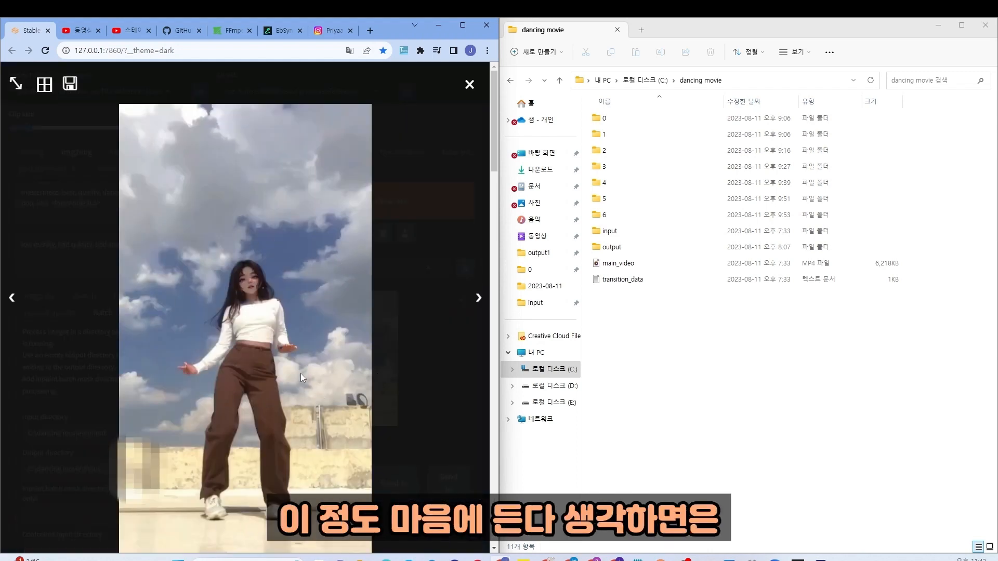
click(470, 85)
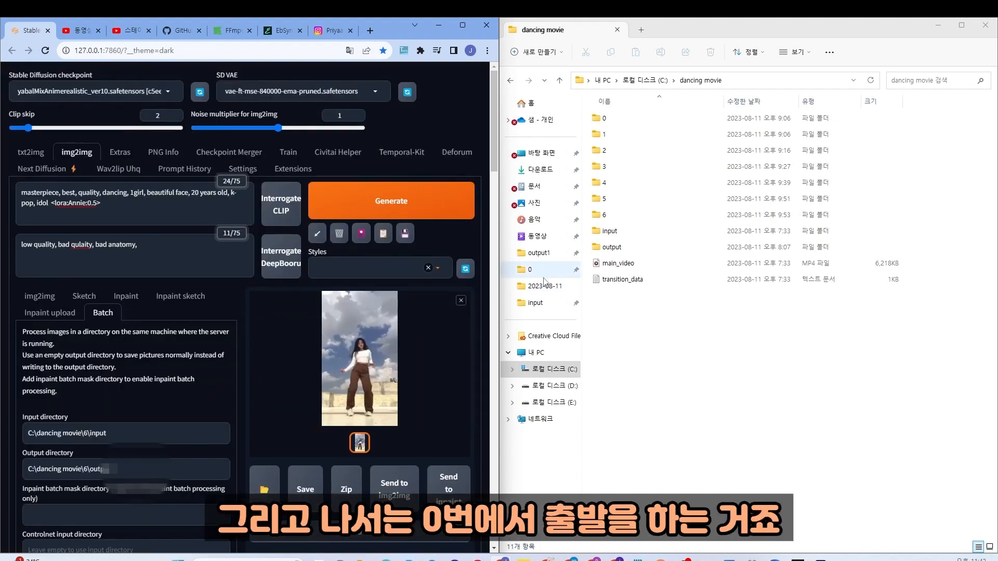
Open folder 0 inside dancing movie, look over the frames in its input subfolder, and return to folder 0
click(598, 120)
double_click(598, 119)
click(612, 136)
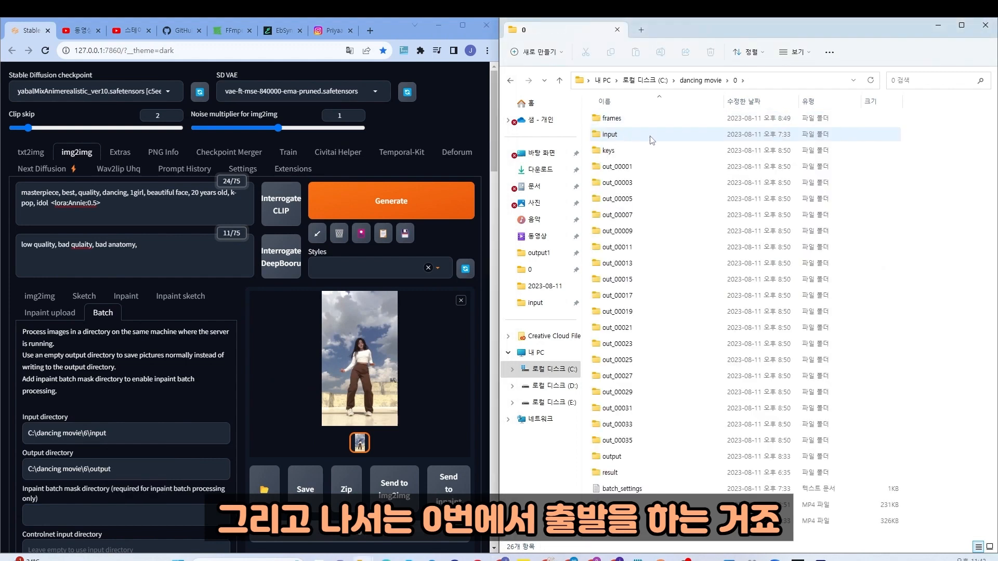
double_click(613, 136)
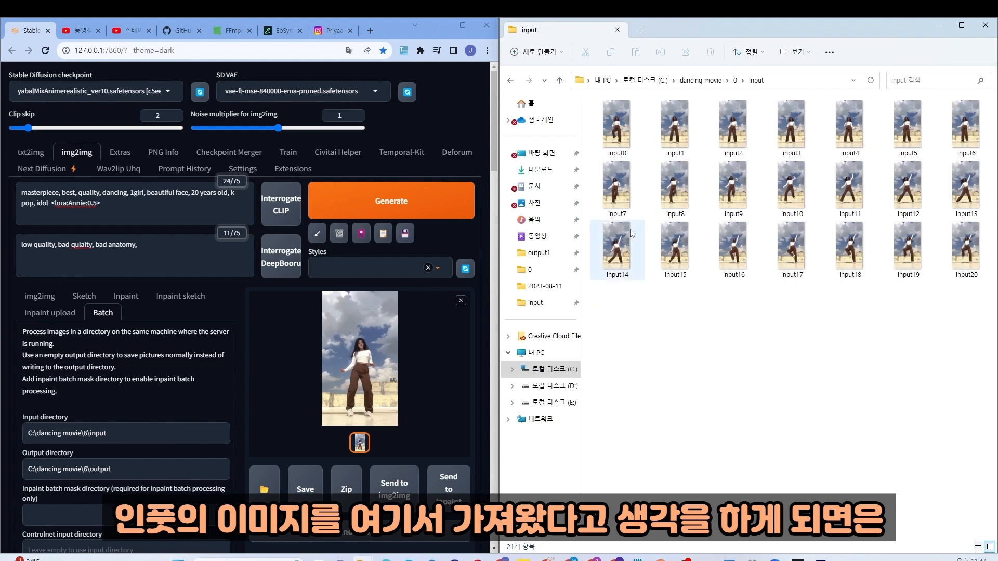
click(735, 80)
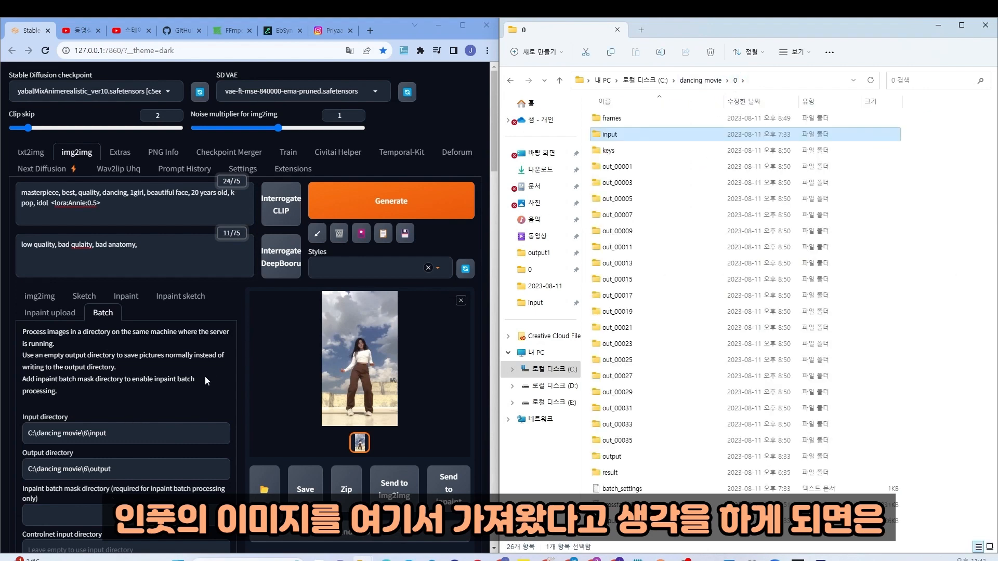
Copy the path of folder 0's input subfolder and set it as the batch Input directory, "C:\dancing movie\0\input"
right_click(619, 137)
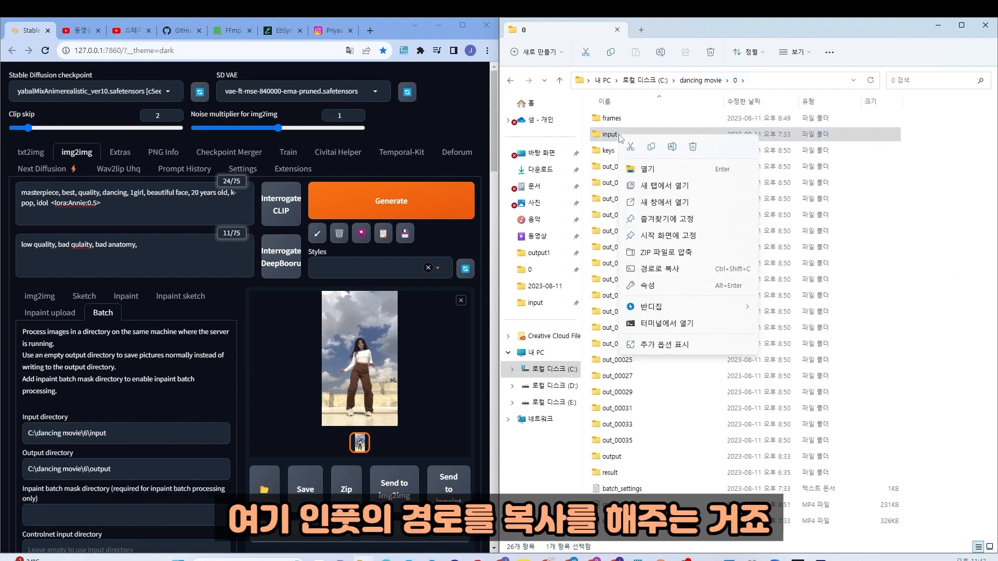
click(664, 272)
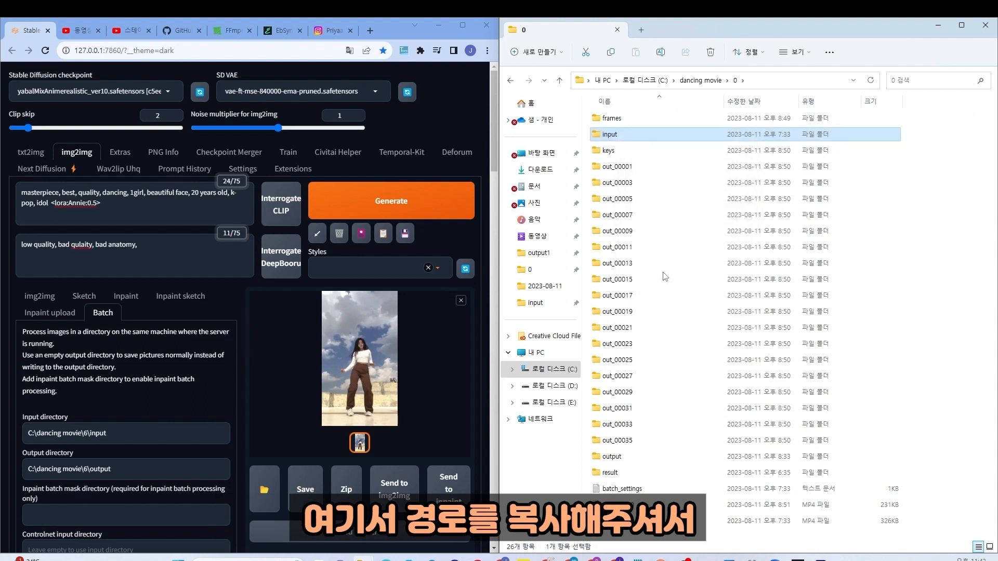
drag(128, 437, 20, 428)
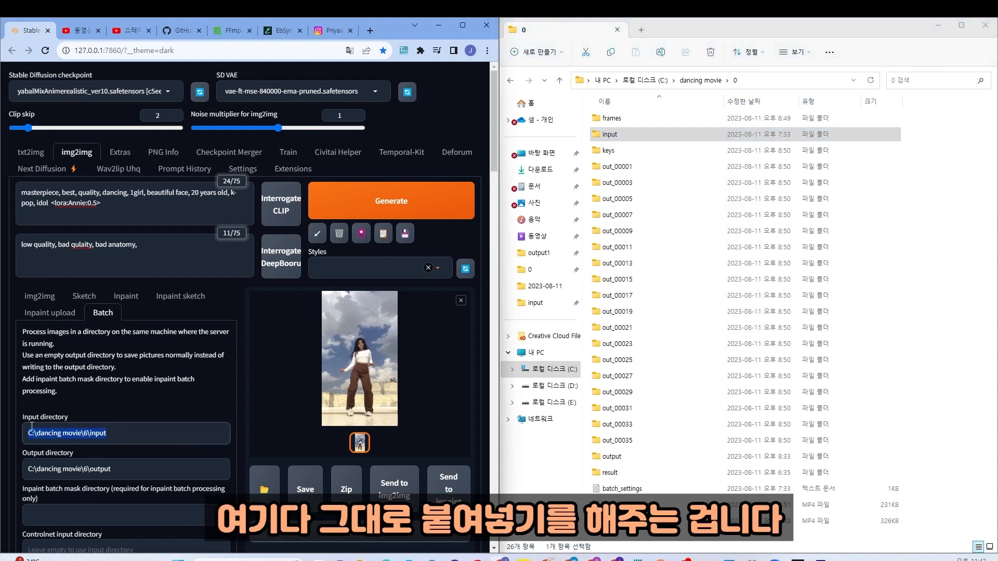
key(BackSpace)
right_click(48, 429)
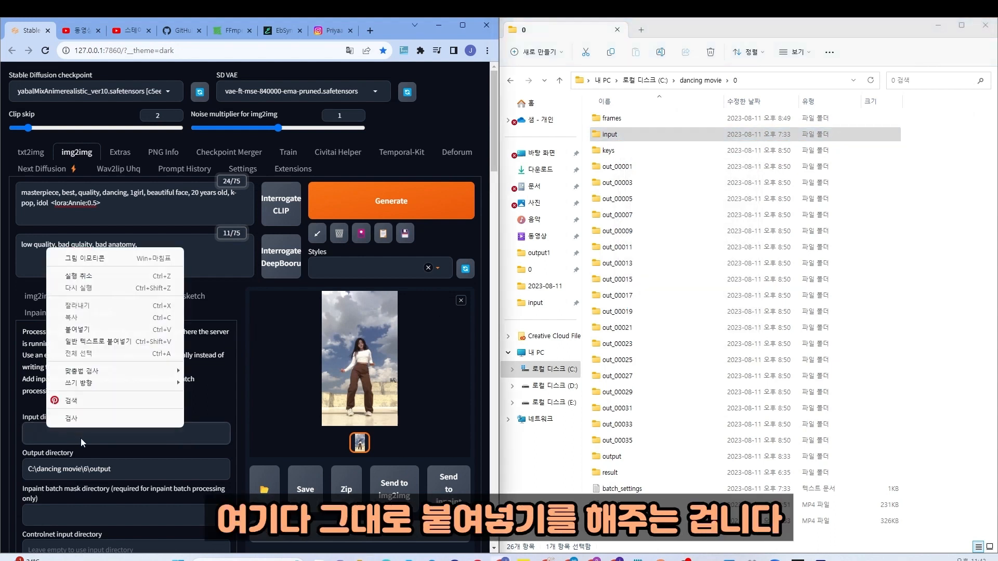
click(102, 330)
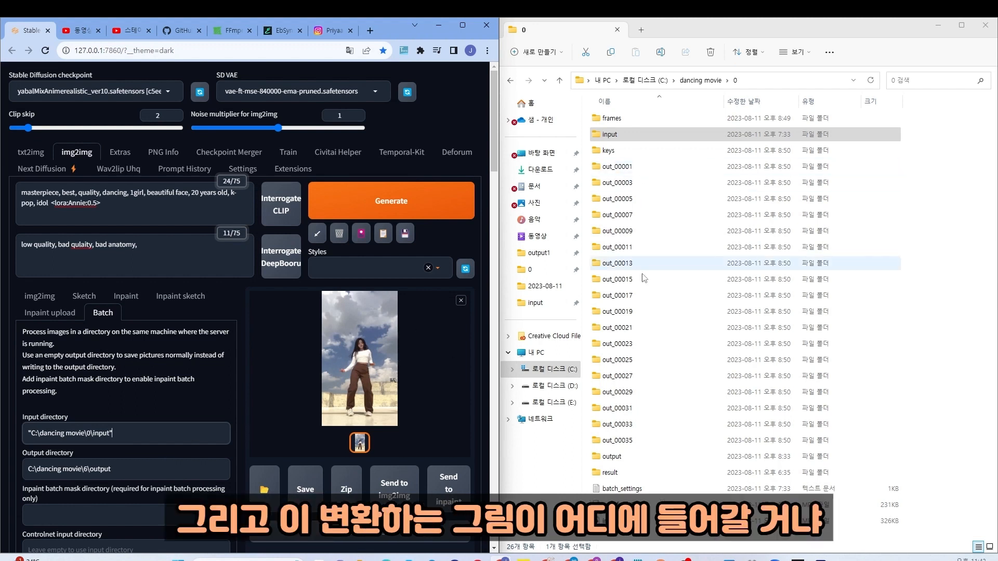
Delete the result folders out_00001 through out_00035 and the crossfade 0 video from folder 0
click(611, 442)
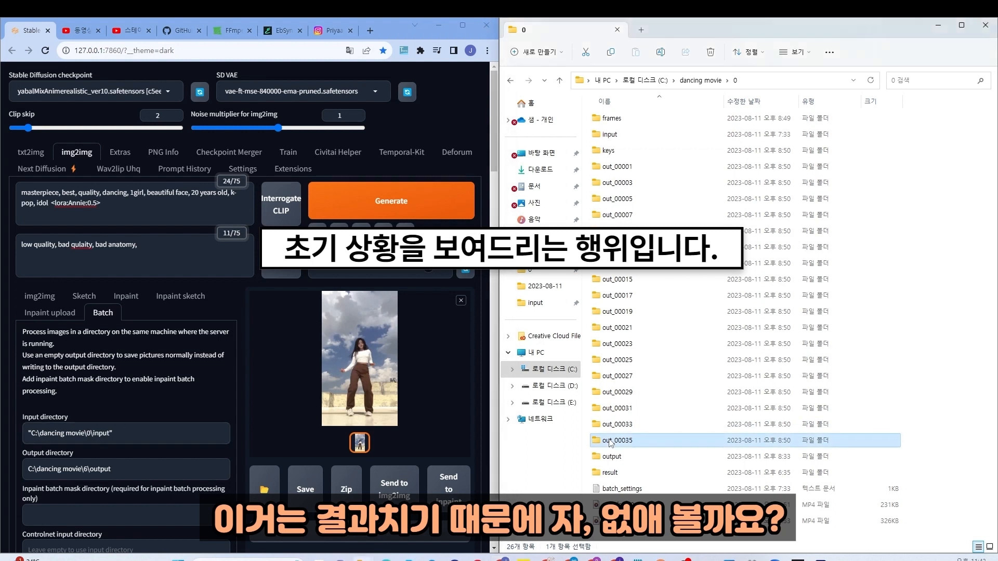
shift+click(617, 167)
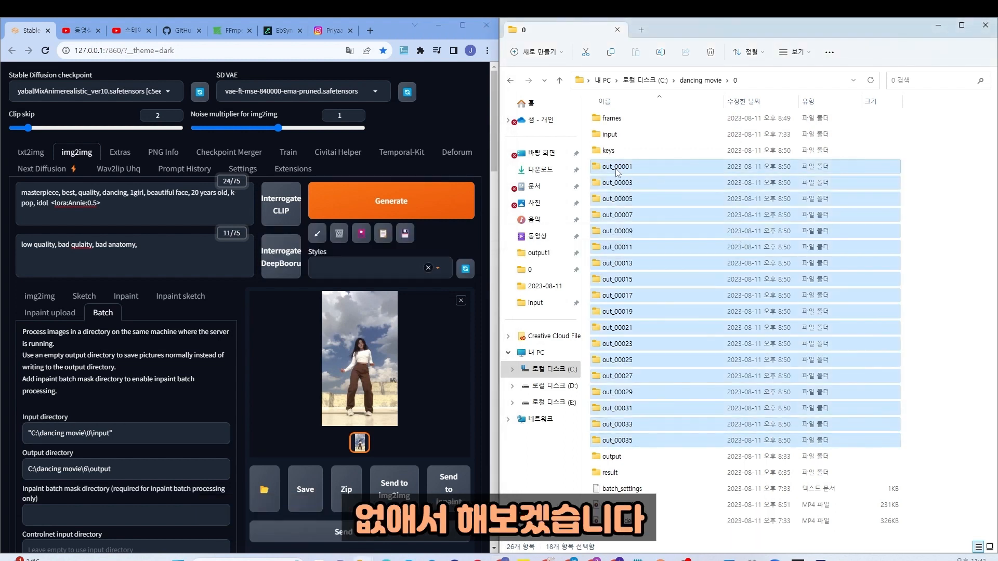
key(Delete)
click(627, 217)
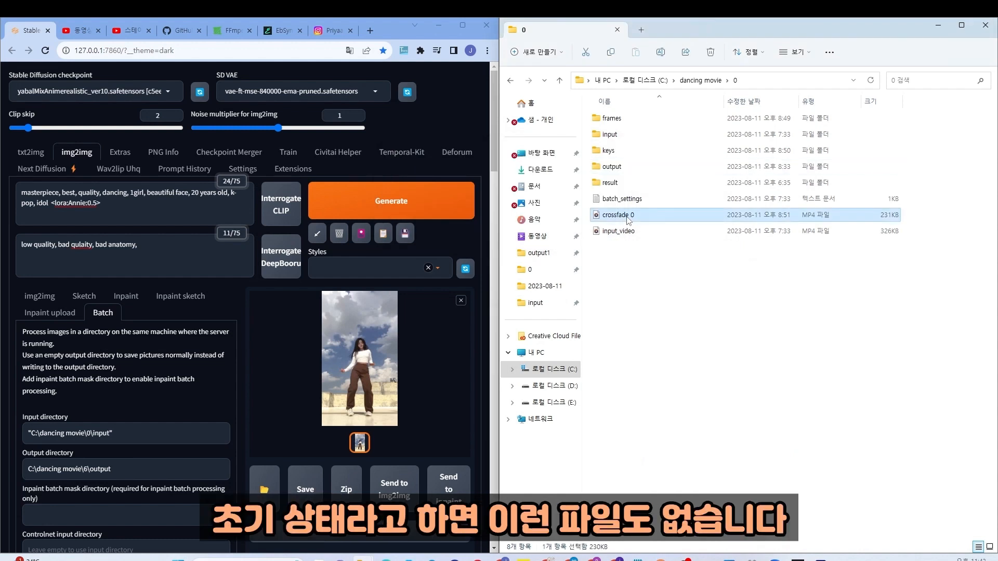
key(Delete)
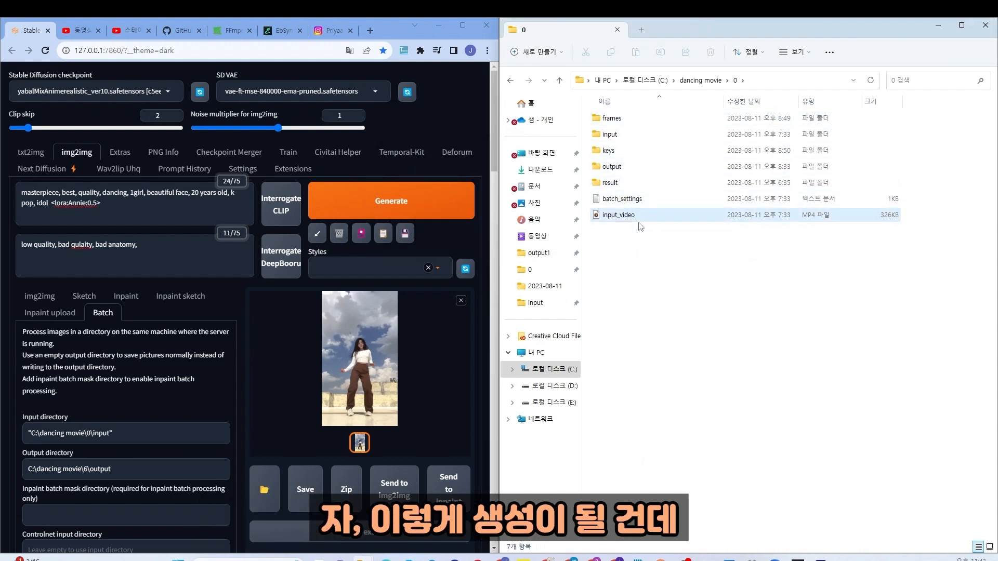
Check the images inside folder 0's output subfolder and return to folder 0
double_click(613, 166)
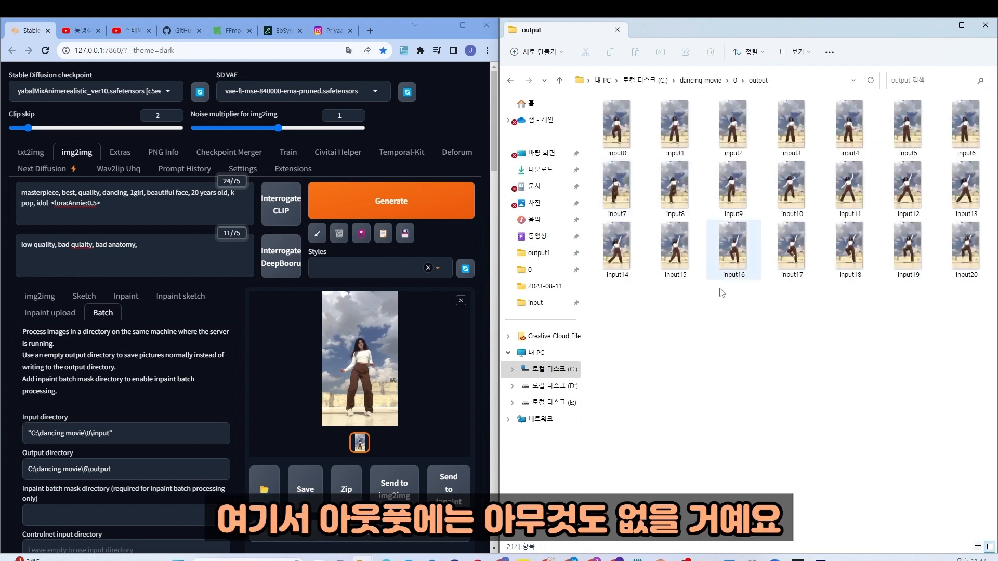
click(735, 81)
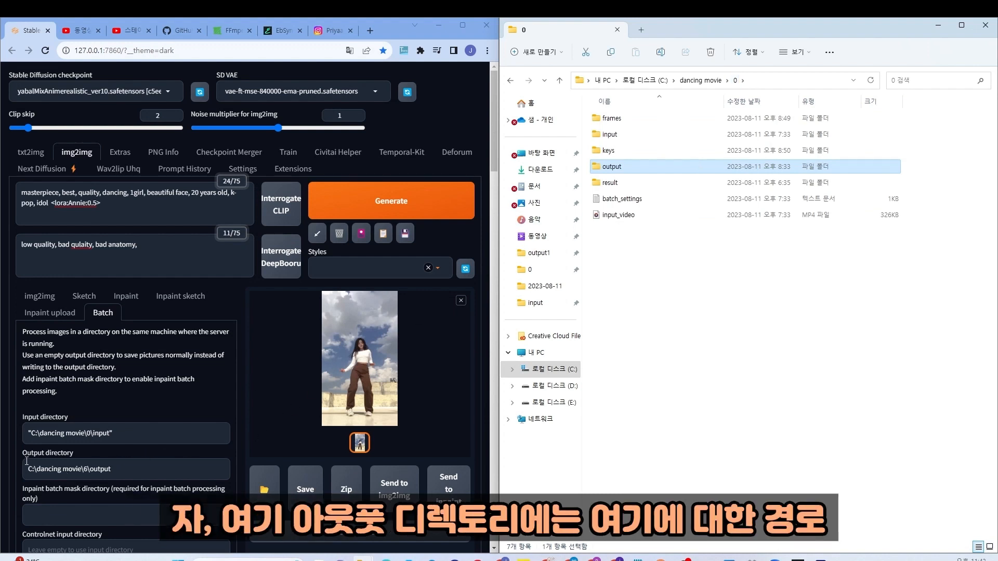
Copy the path of folder 0's output subfolder, set it as the batch Output directory, and look over the remaining img2img settings
right_click(623, 169)
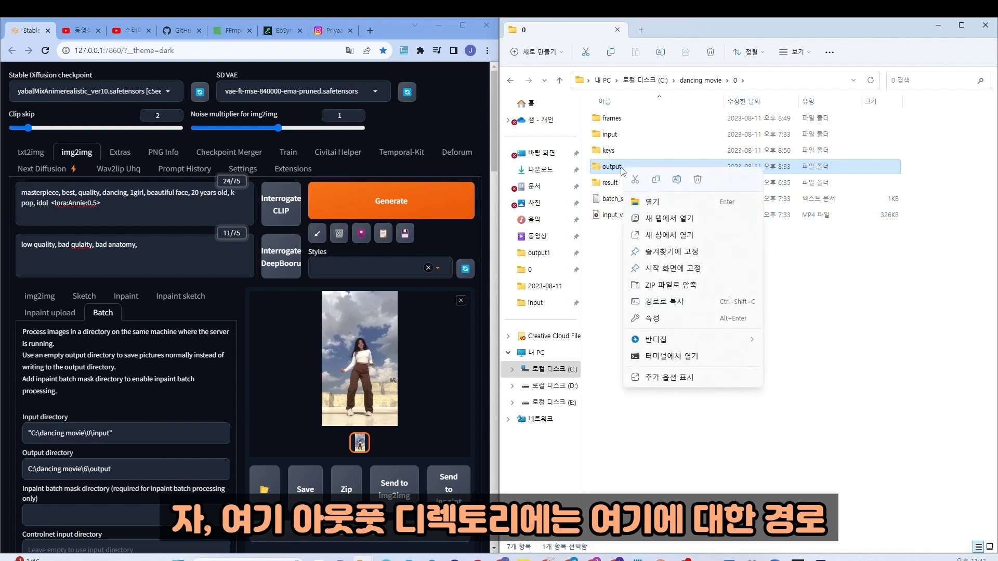
click(675, 304)
drag(119, 468, 15, 473)
key(ctrl+v)
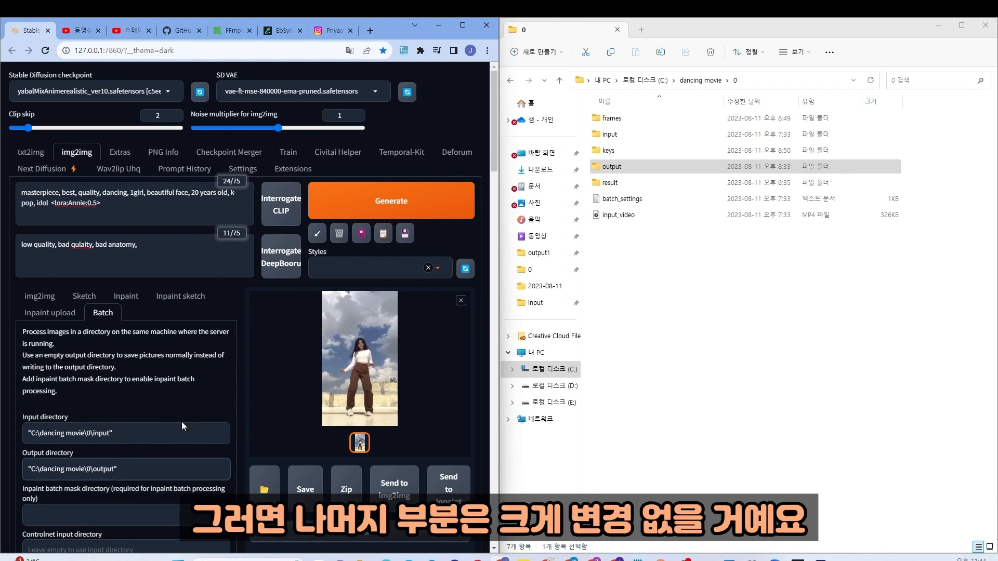
scroll(217, 377, down, 3)
scroll(217, 376, down, 2)
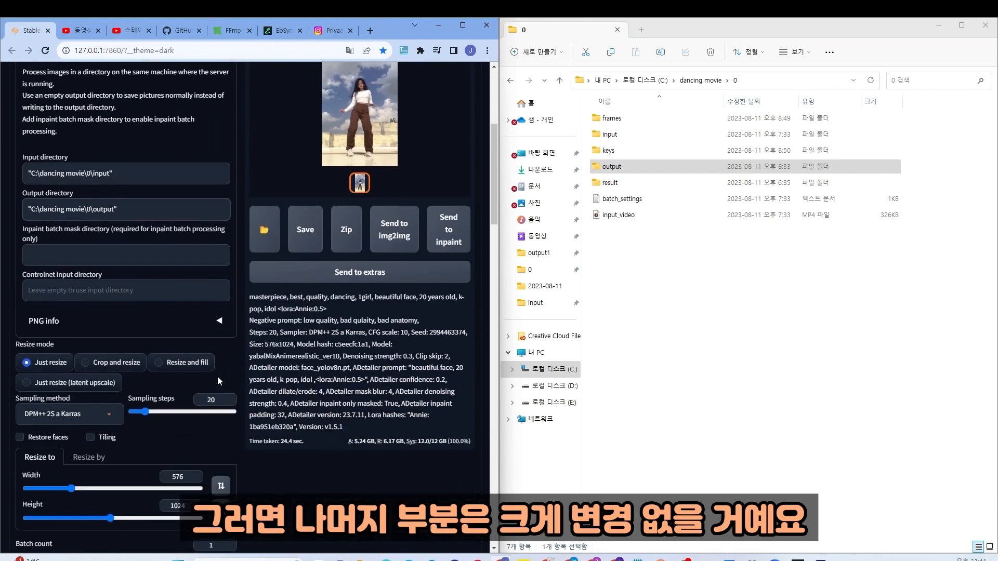
scroll(201, 403, up, 3)
scroll(207, 316, up, 1)
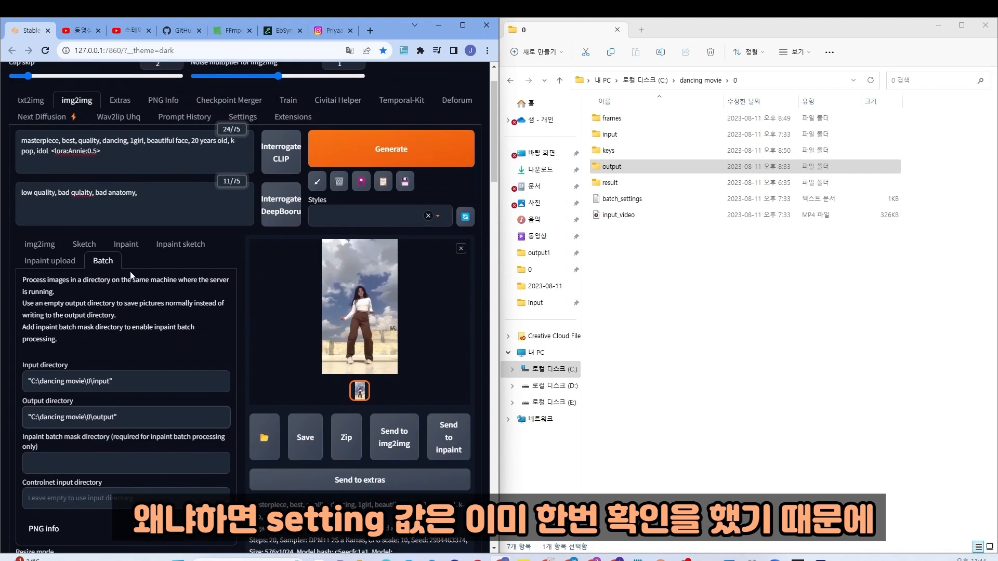
scroll(224, 254, up, 1)
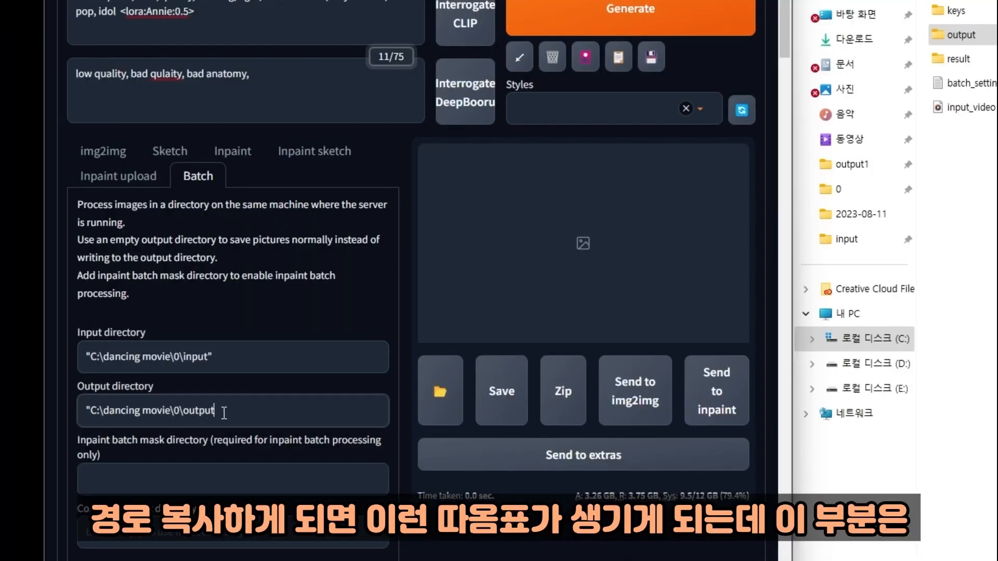
Remove the quotation marks so the batch directories read C:\dancing movie\0\input and C:\dancing movie\0\output
text(")
click(234, 357)
key(BackSpace)
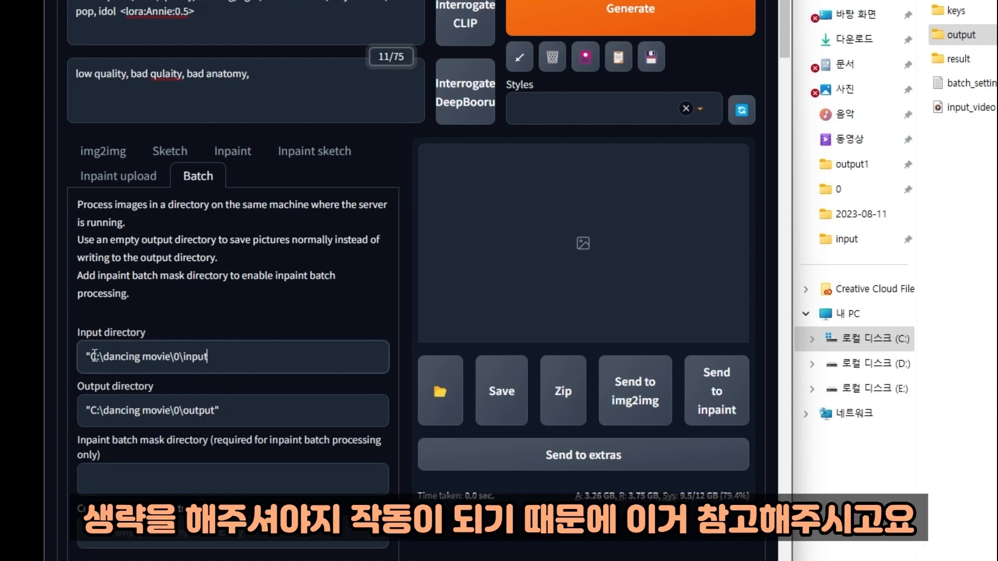
key(BackSpace)
click(94, 410)
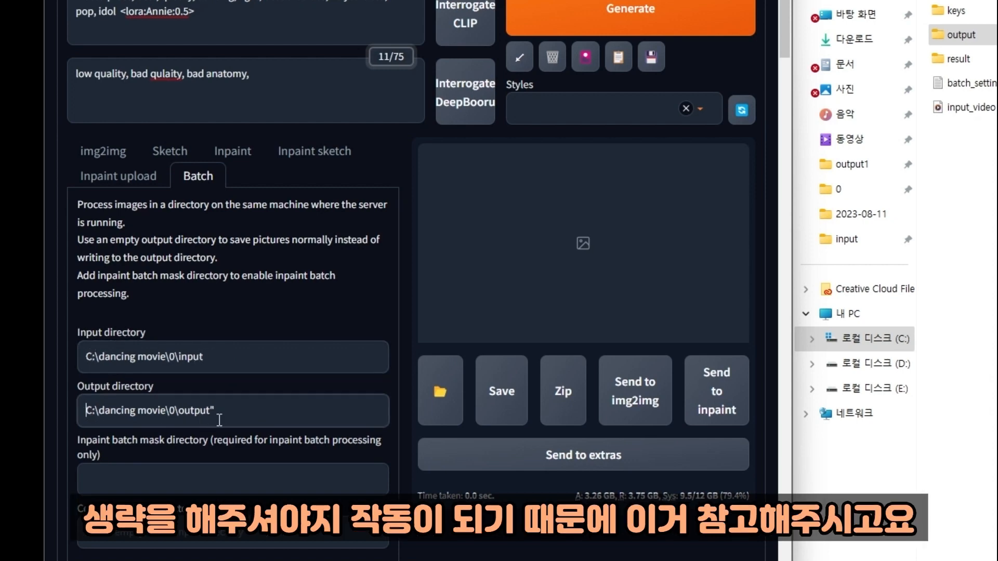
key(BackSpace)
click(229, 416)
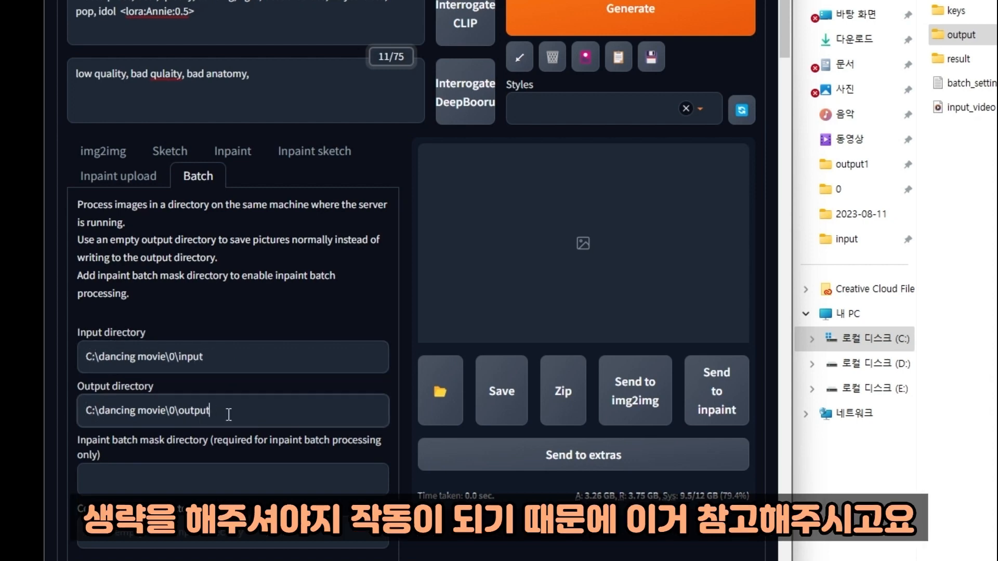
Generate the img2img batch, check folder 0's output subfolder for the images, and return to folder 0
click(618, 23)
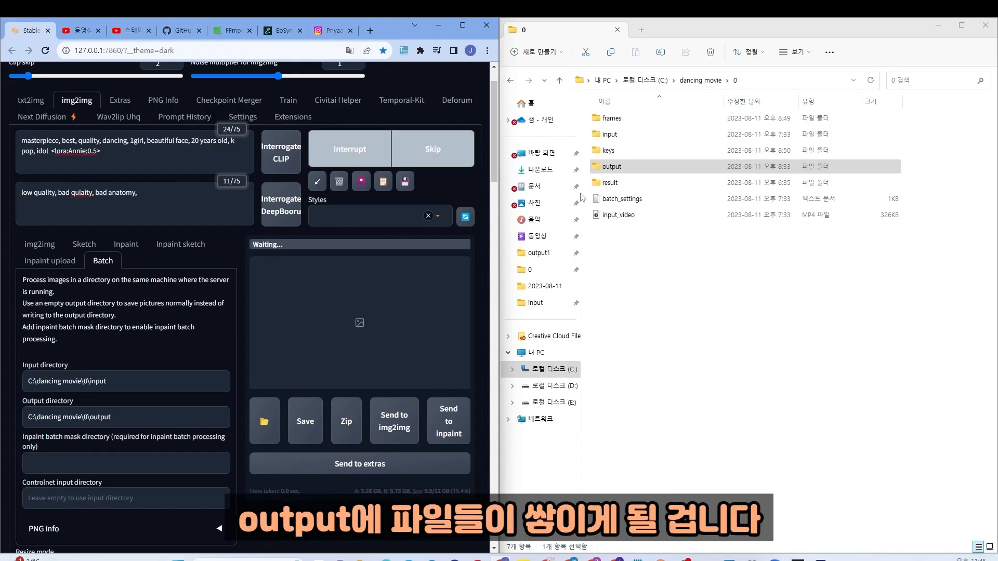
double_click(602, 169)
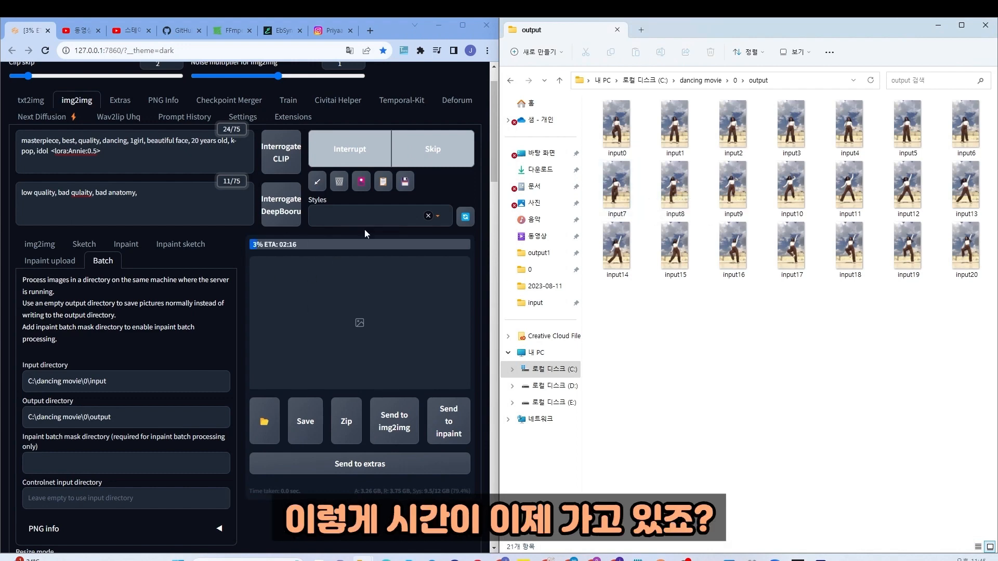
click(735, 81)
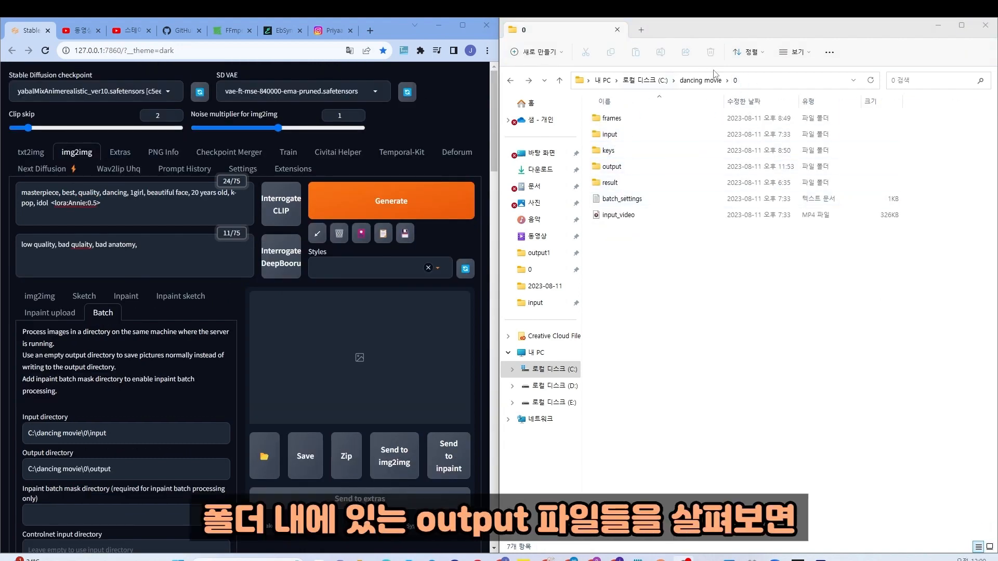
Open the first image in the output subfolder and examine the generated frames one by one up to input15.png for distorted faces
double_click(621, 168)
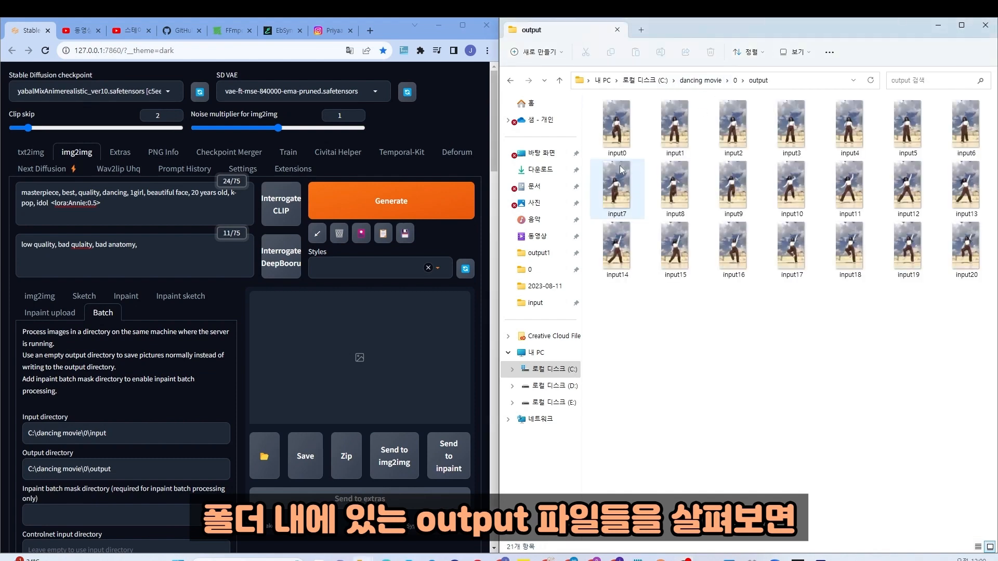
double_click(619, 130)
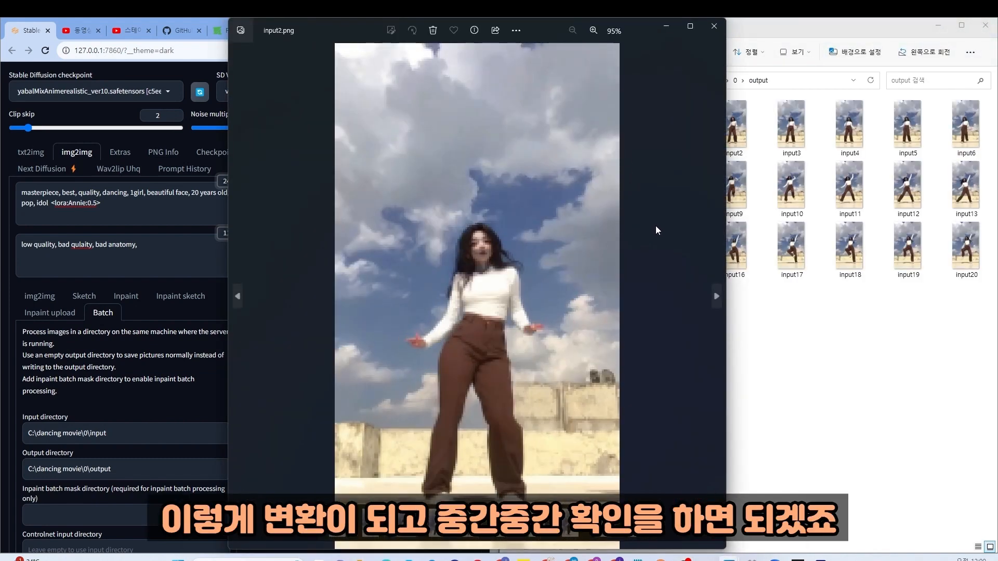
key(Right)
key(Right)
key(Right)
key(Right)
key(Right)
key(Right)
key(Right)
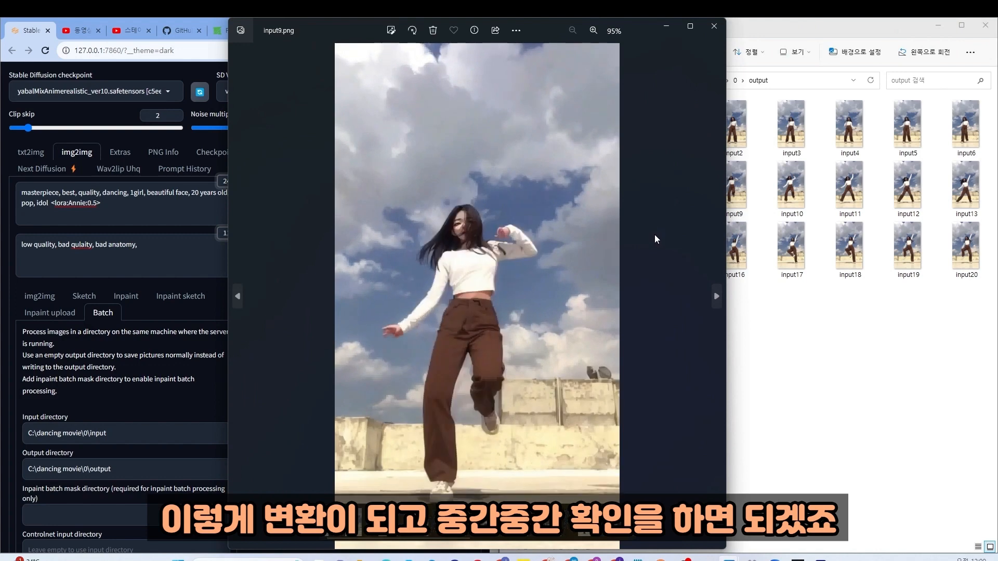
key(Right)
key(Right)
key(Right)
key(Right)
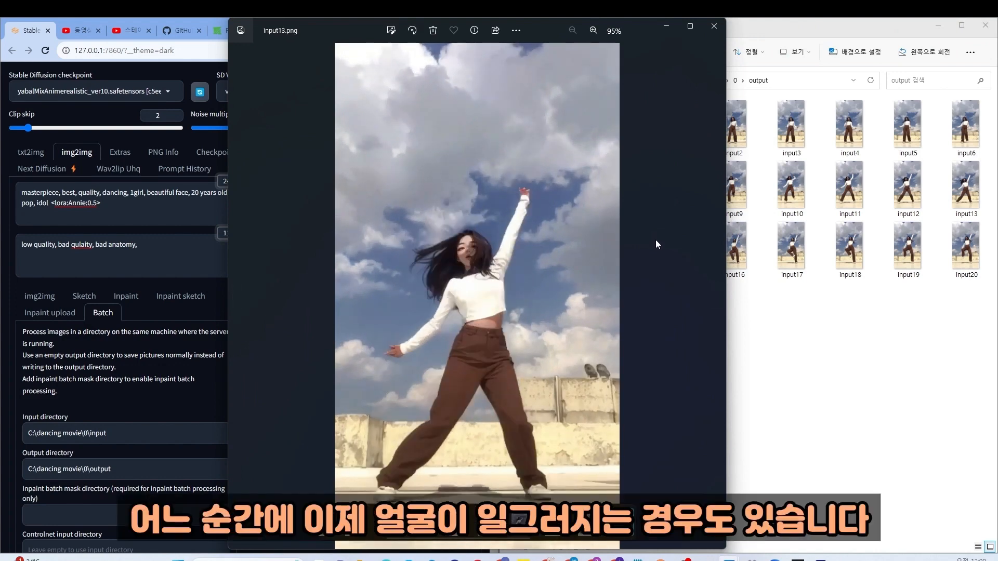
key(Right)
key(Right)
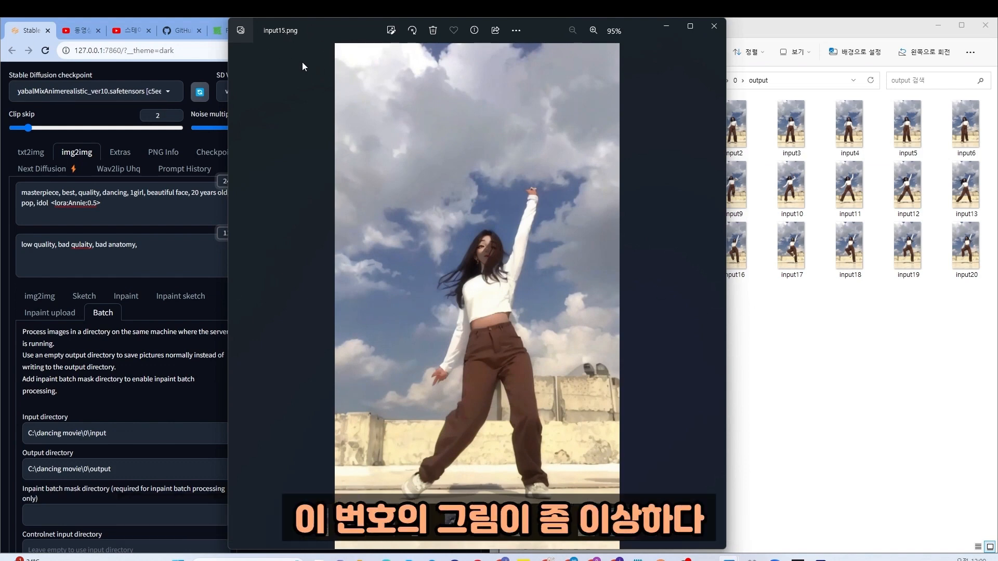
click(749, 355)
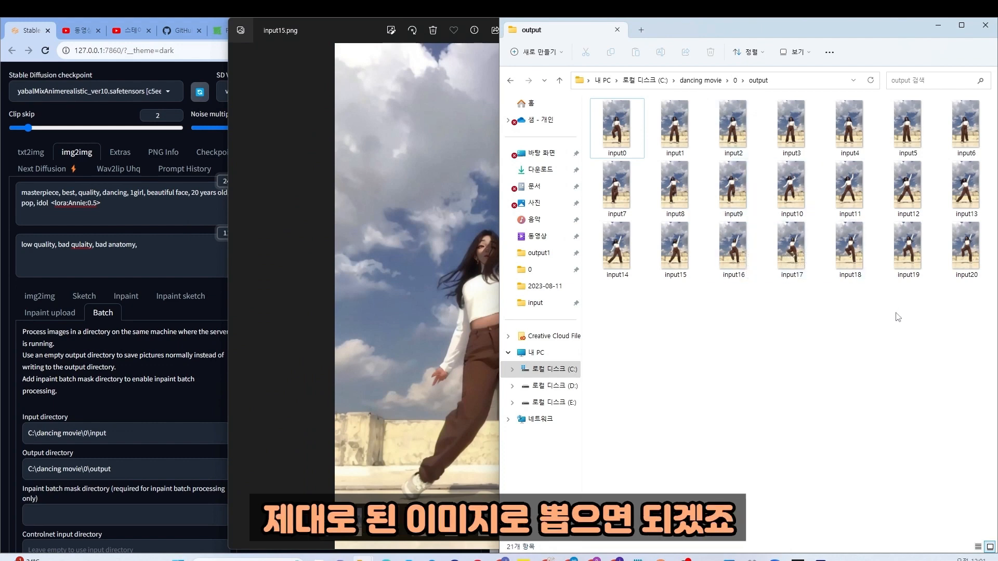
Open input20 from the output subfolder and step back through the last frames to inspect the face
double_click(952, 258)
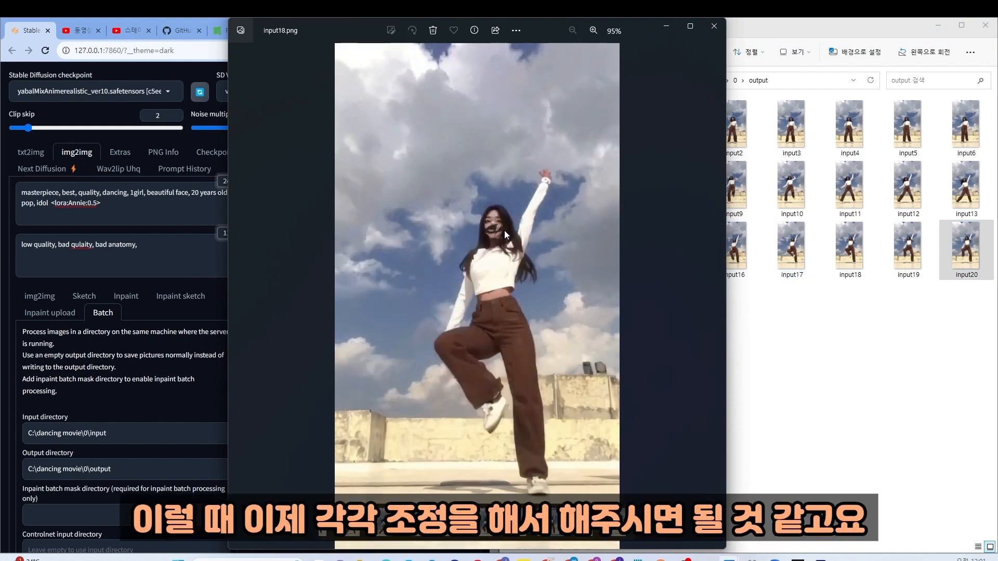
key(Left)
key(Left)
key(Right)
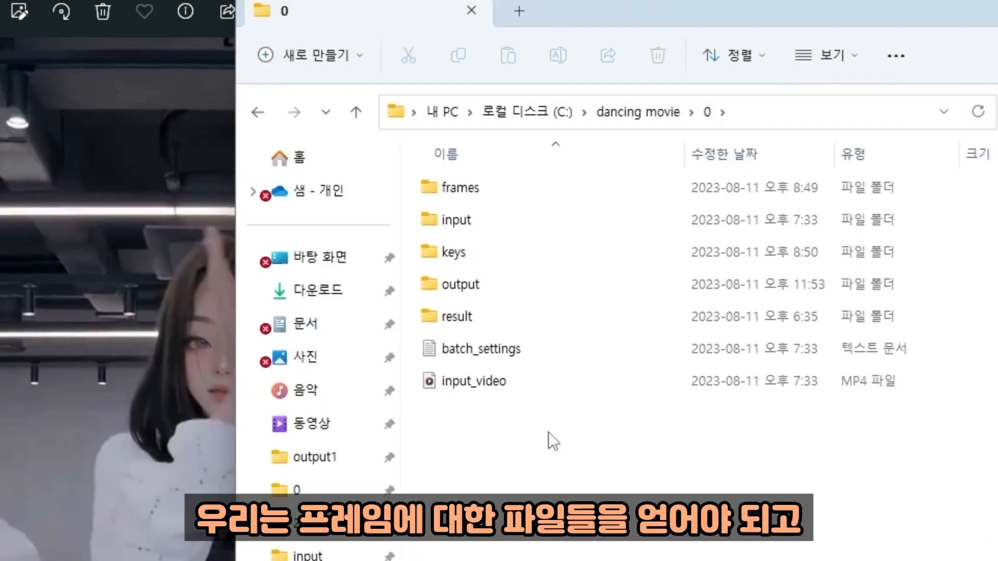
Examine the images in folder 0's frames and keys subfolders and return to folder 0
double_click(463, 196)
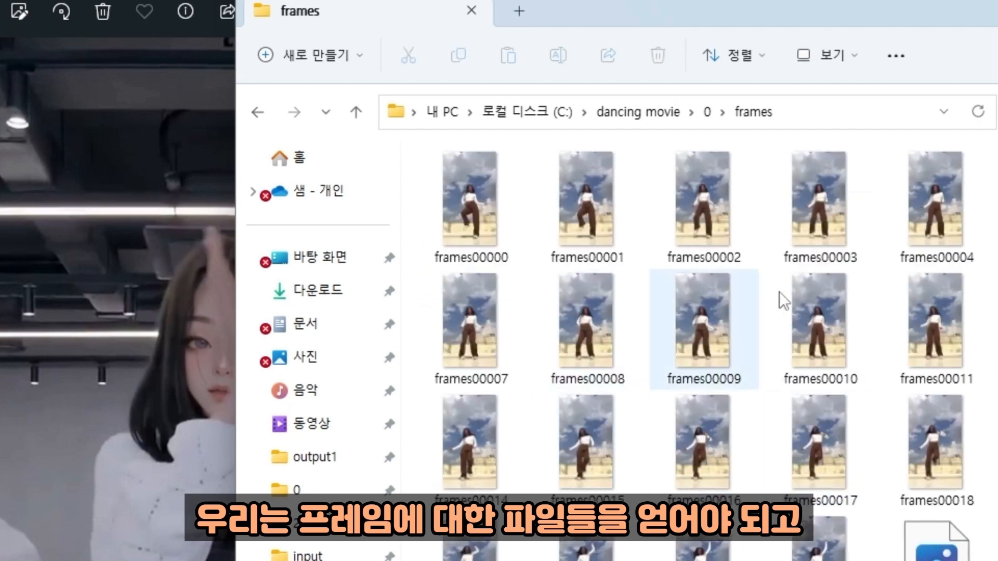
click(257, 112)
double_click(466, 260)
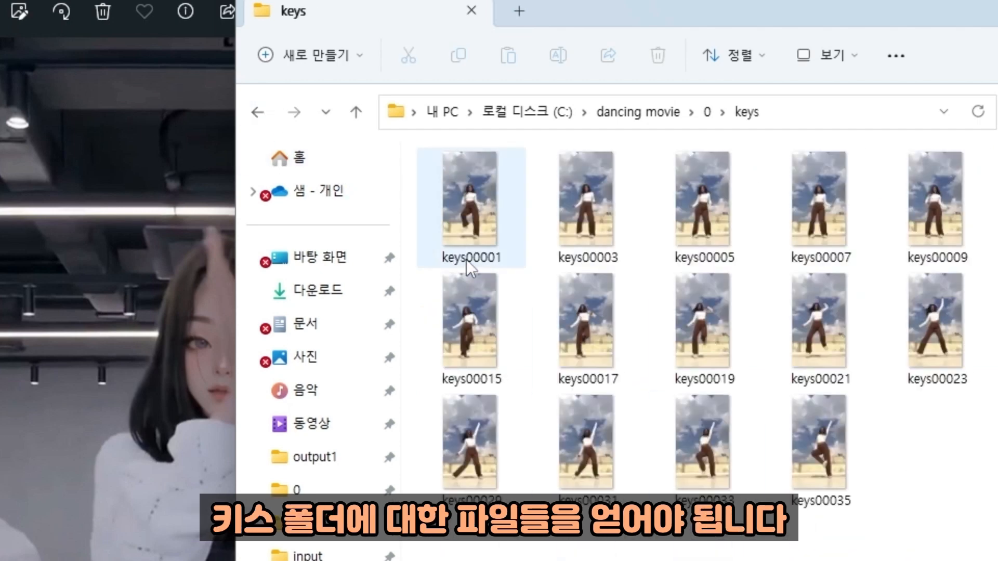
click(263, 113)
double_click(496, 191)
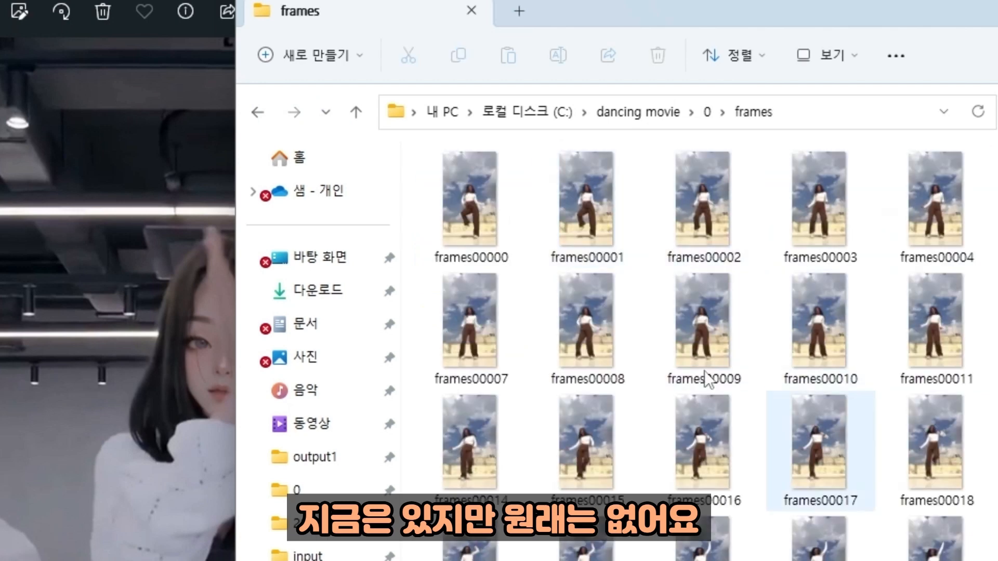
click(262, 115)
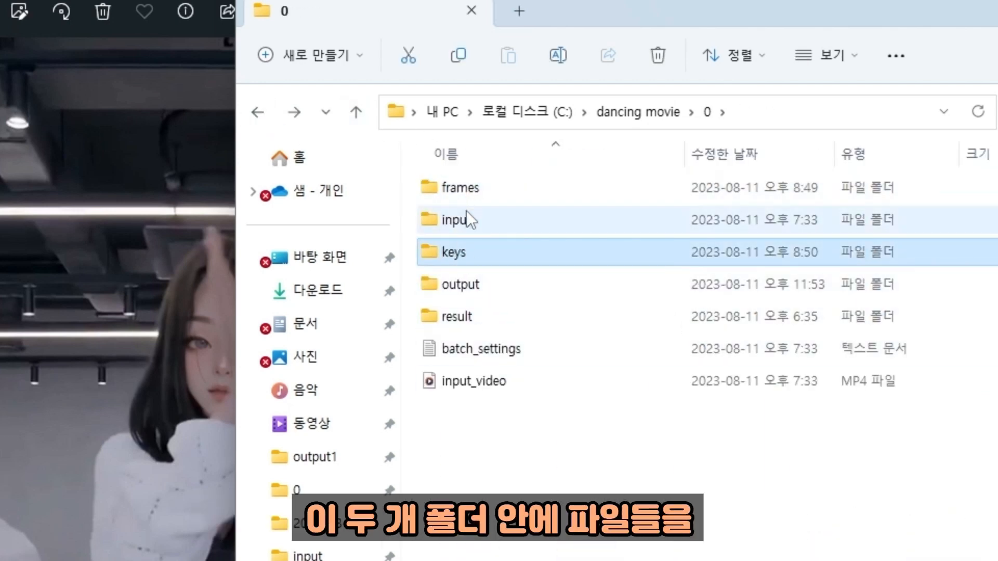
click(463, 188)
click(454, 252)
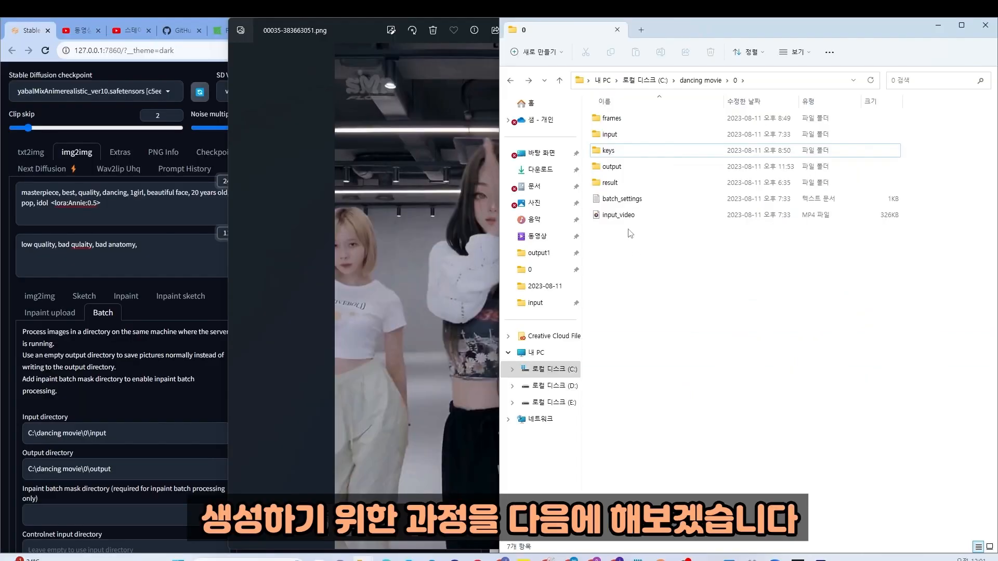
Minimize the image viewer and open the Ebsynth-Process page of Temporal-Kit
click(388, 43)
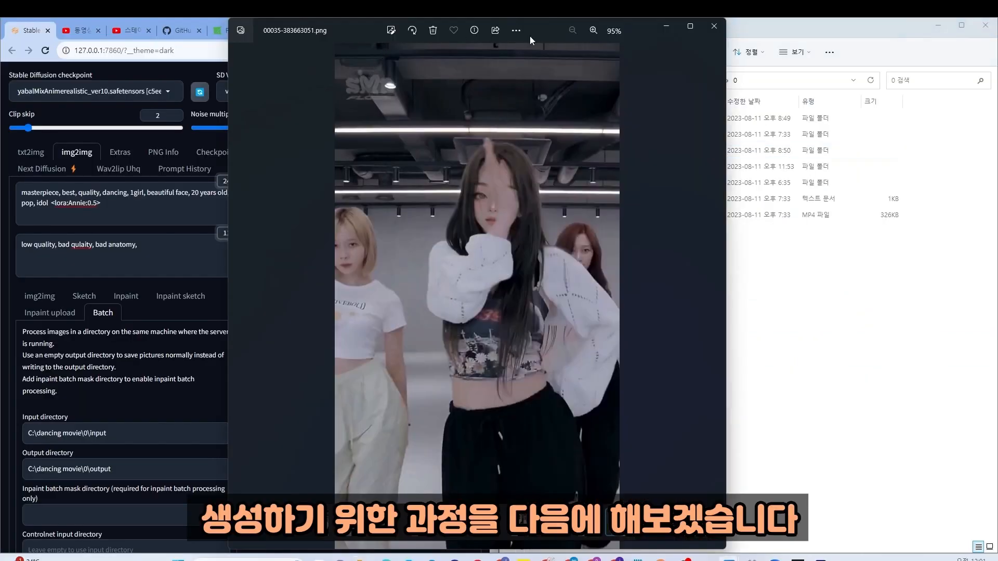
click(667, 31)
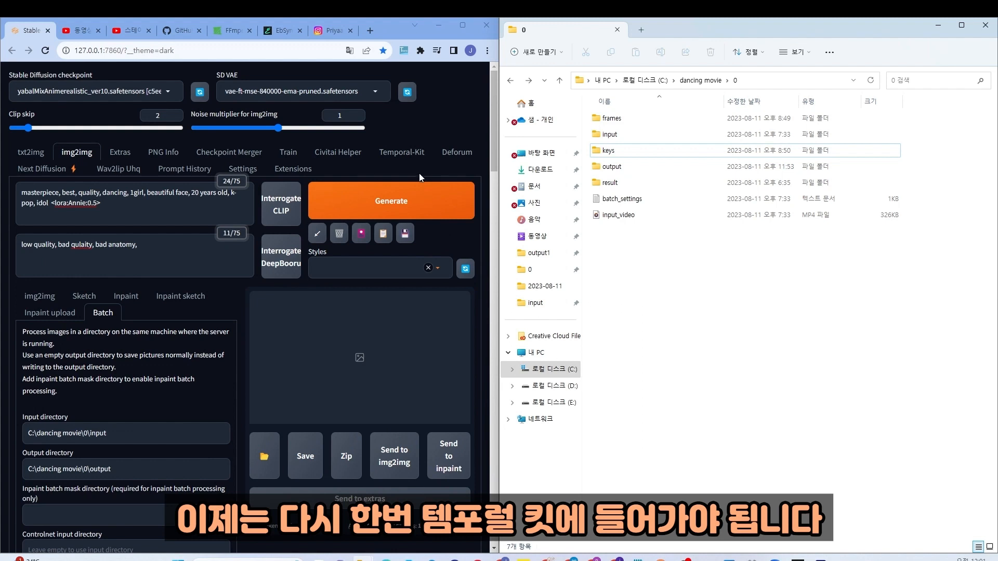
click(416, 155)
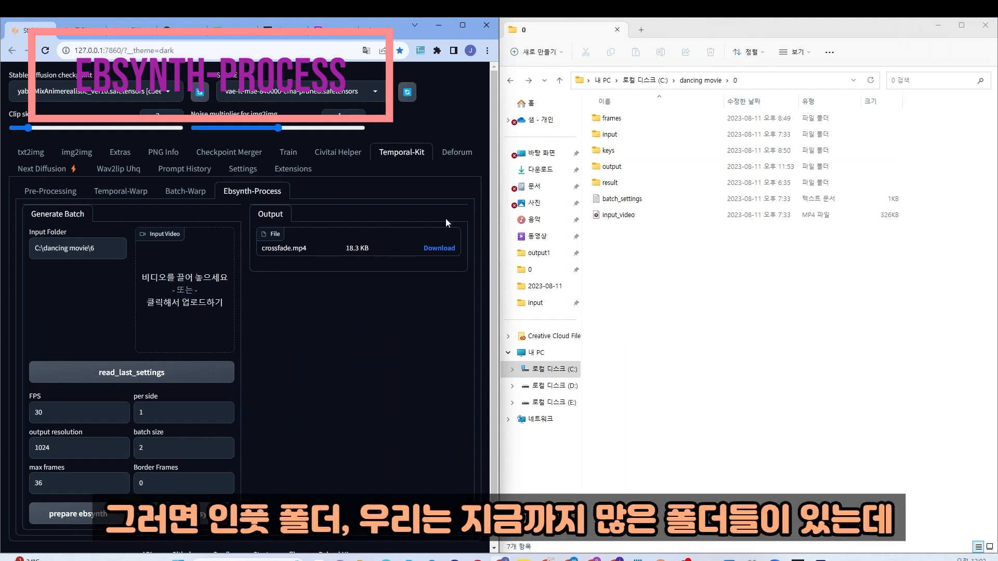
Copy the path of folder 0 inside dancing movie and set it as the Ebsynth-Process Input Folder, C:\dancing movie\0
click(700, 80)
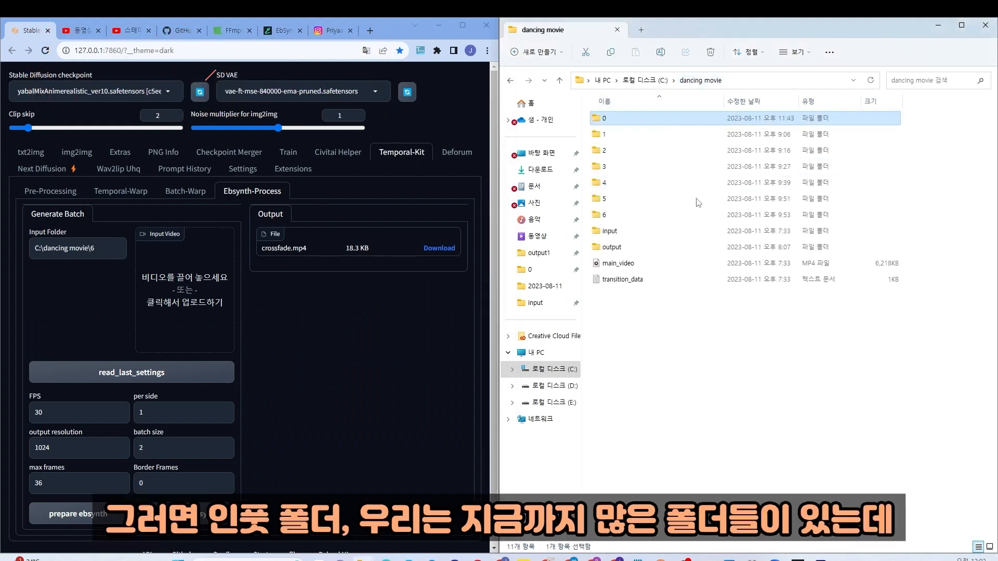
double_click(621, 120)
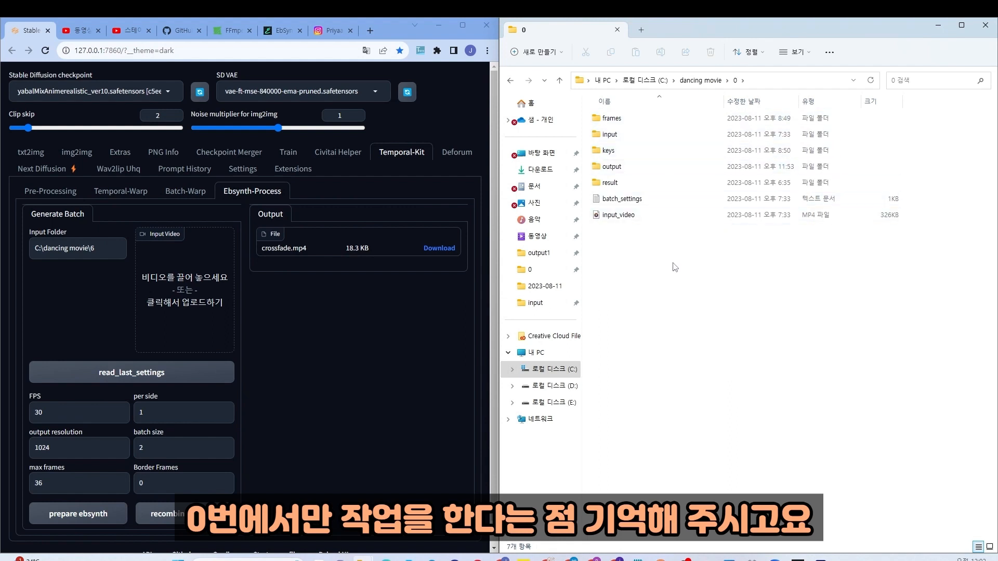
click(104, 247)
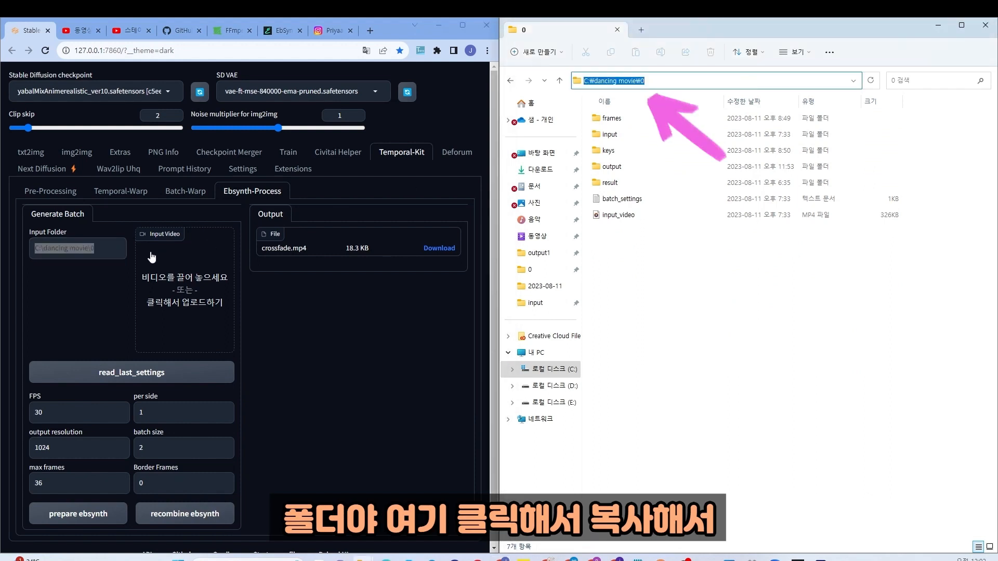
drag(117, 252, 10, 250)
drag(96, 250, 32, 252)
text(C:\dancing movie\0)
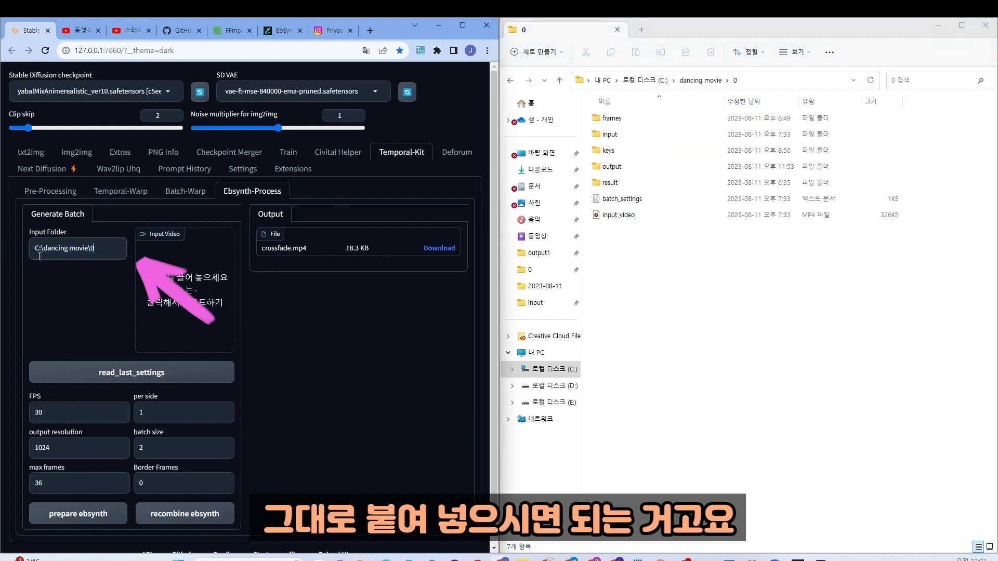
click(90, 299)
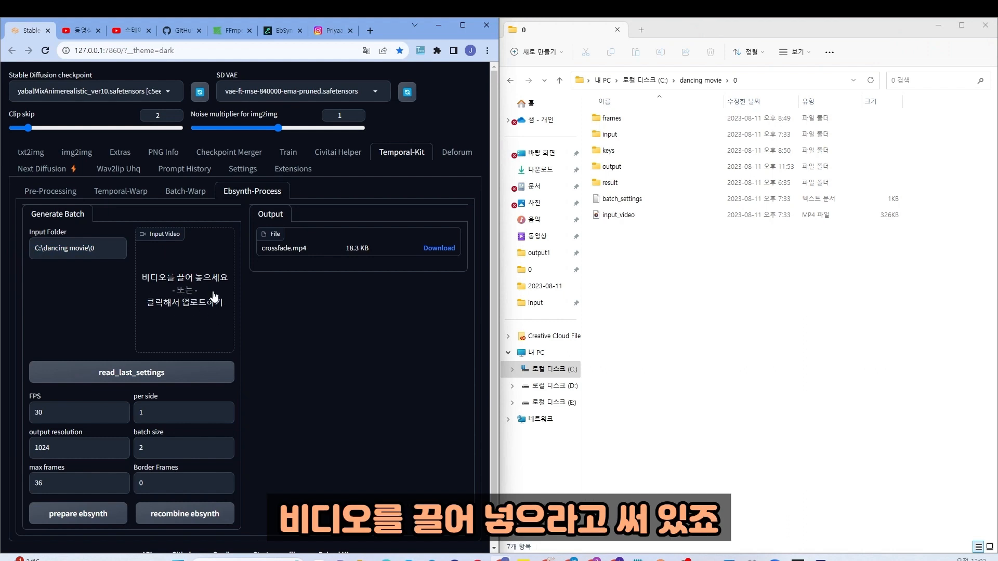
Load input_video from folder 0 as the Ebsynth-Process Input Video
click(674, 289)
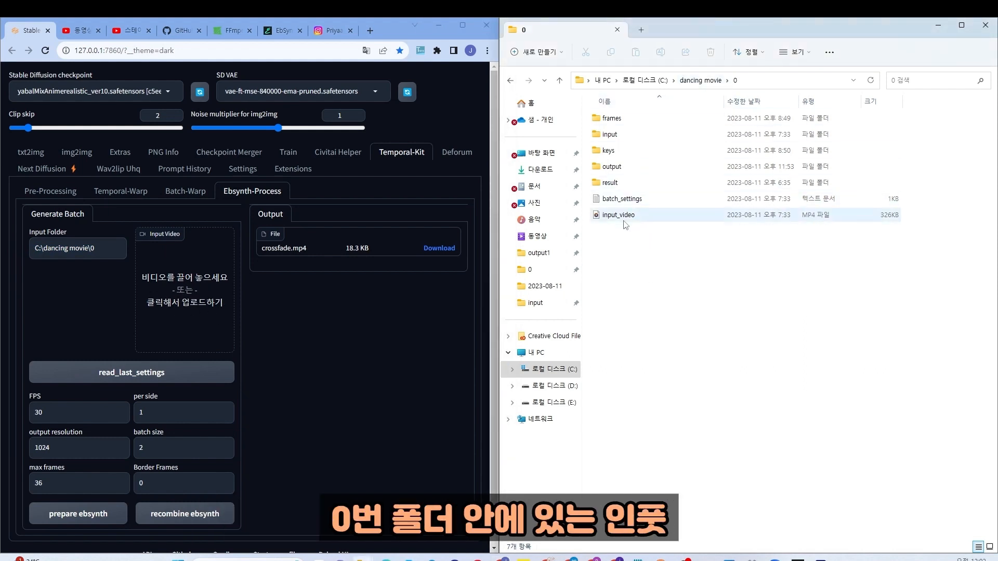
drag(644, 224, 198, 270)
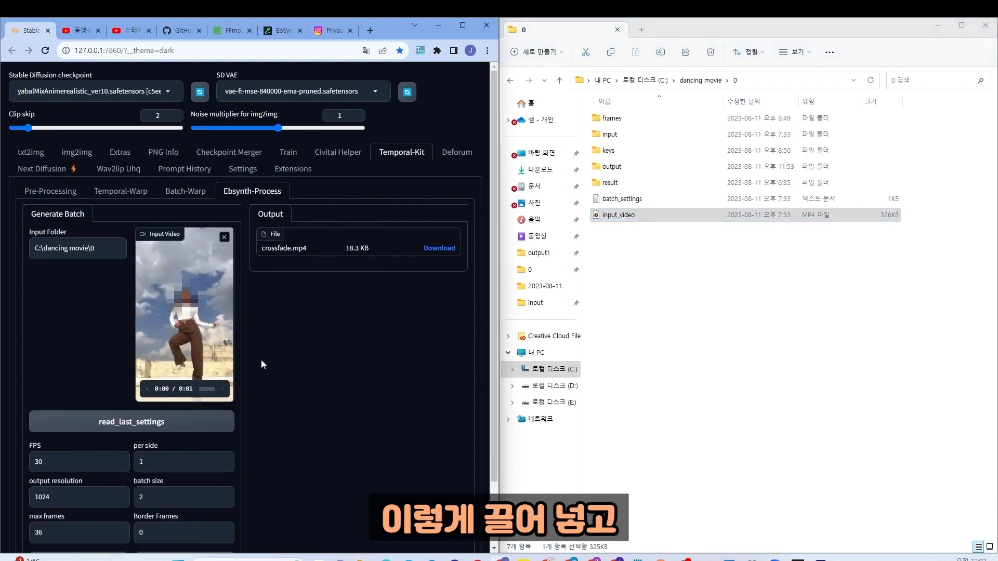
scroll(263, 358, down, 1)
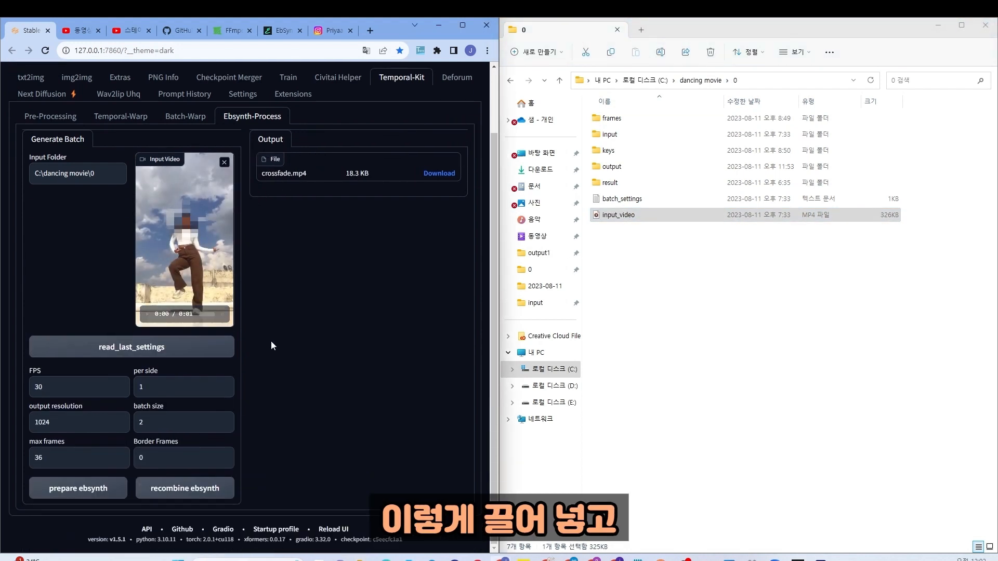
Load the last saved settings into the Ebsynth-Process batch for C:\dancing movie\0
click(133, 353)
scroll(235, 361, up, 1)
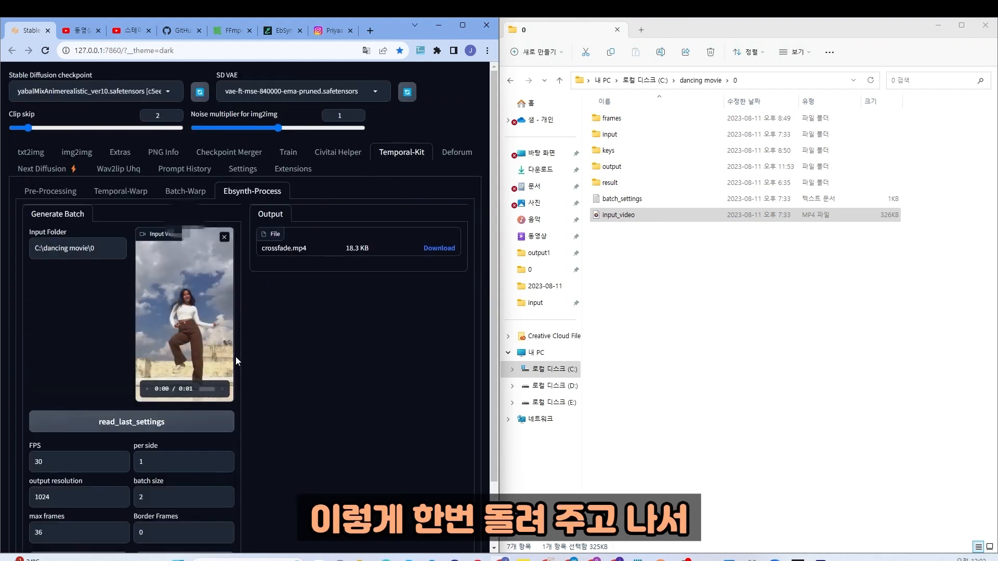
scroll(276, 355, down, 1)
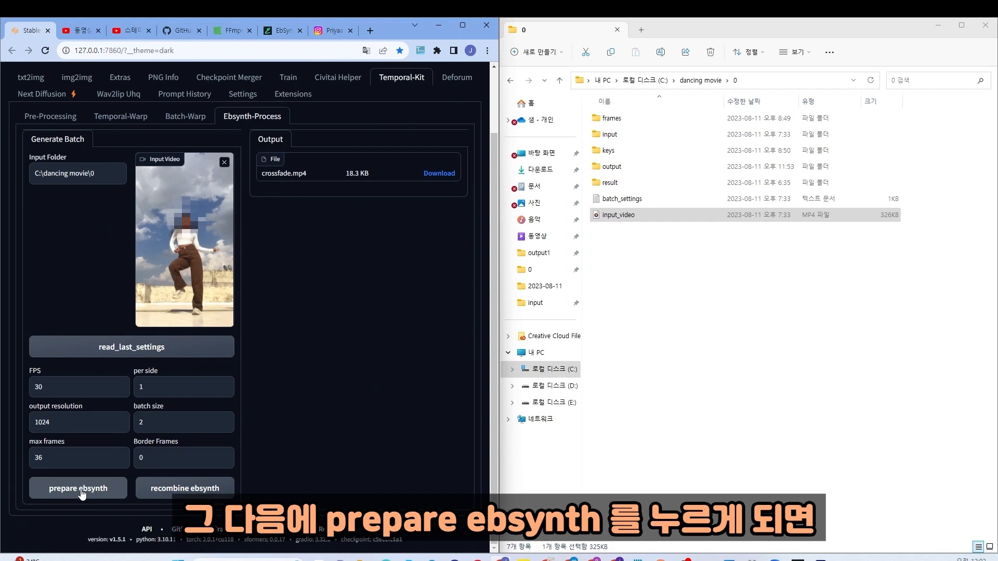
Look through the frames and keys subfolders prepared for EbSynth and return to folder 0
click(613, 121)
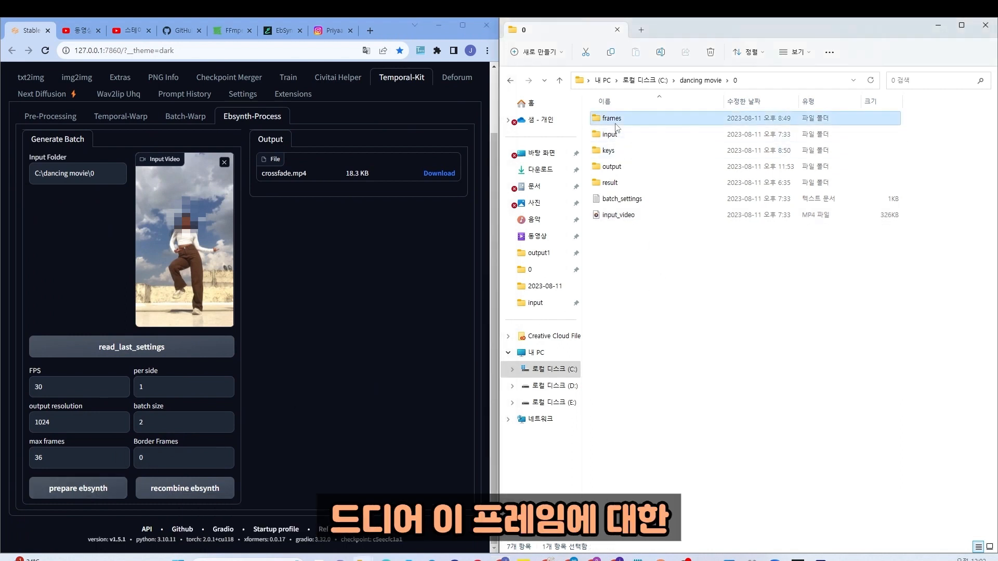
double_click(616, 124)
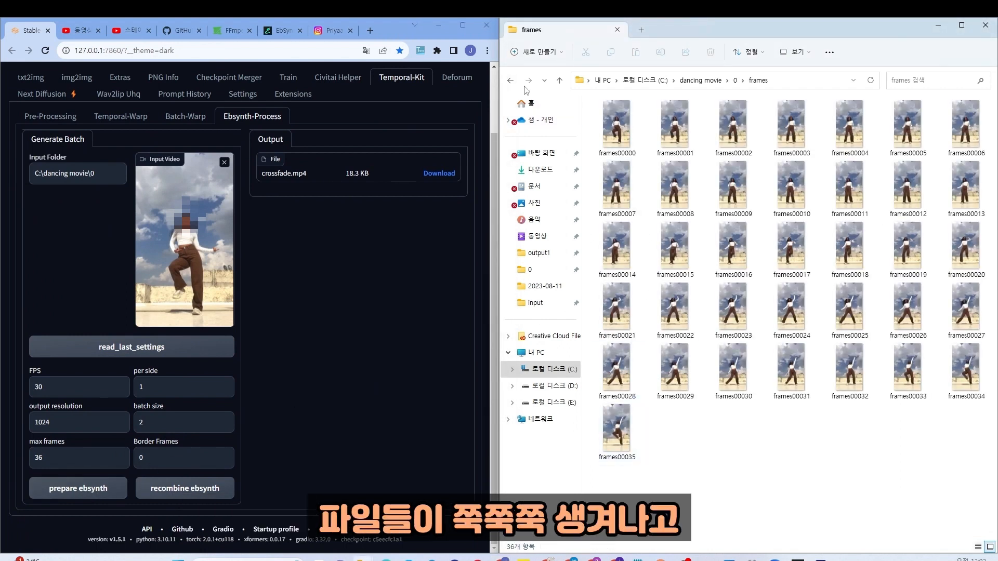
click(510, 80)
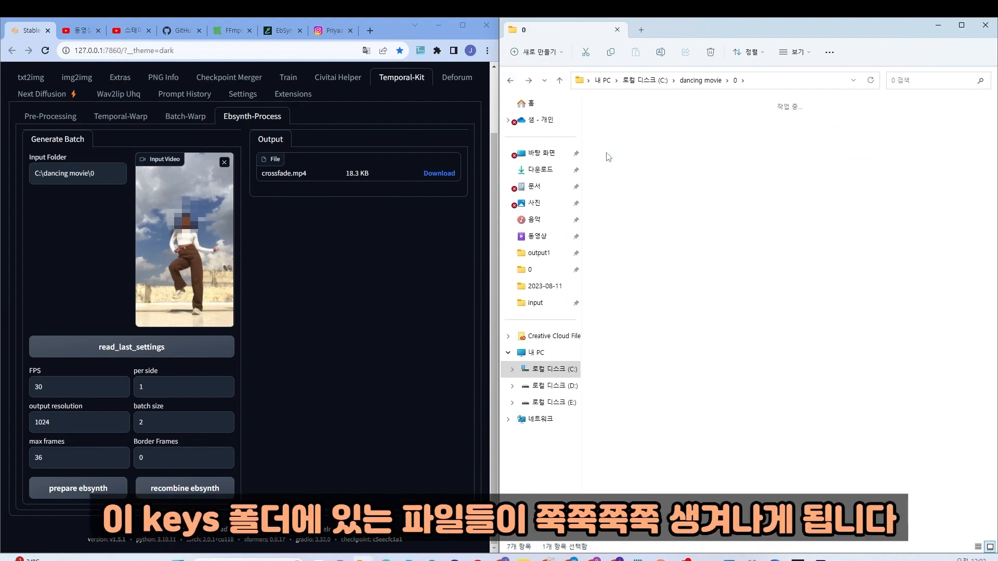
double_click(608, 157)
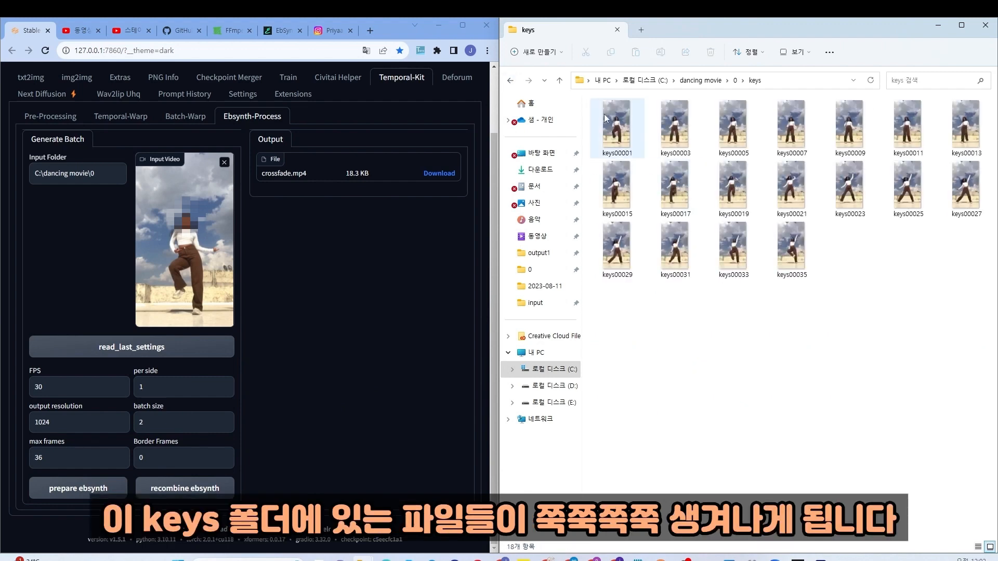
click(511, 81)
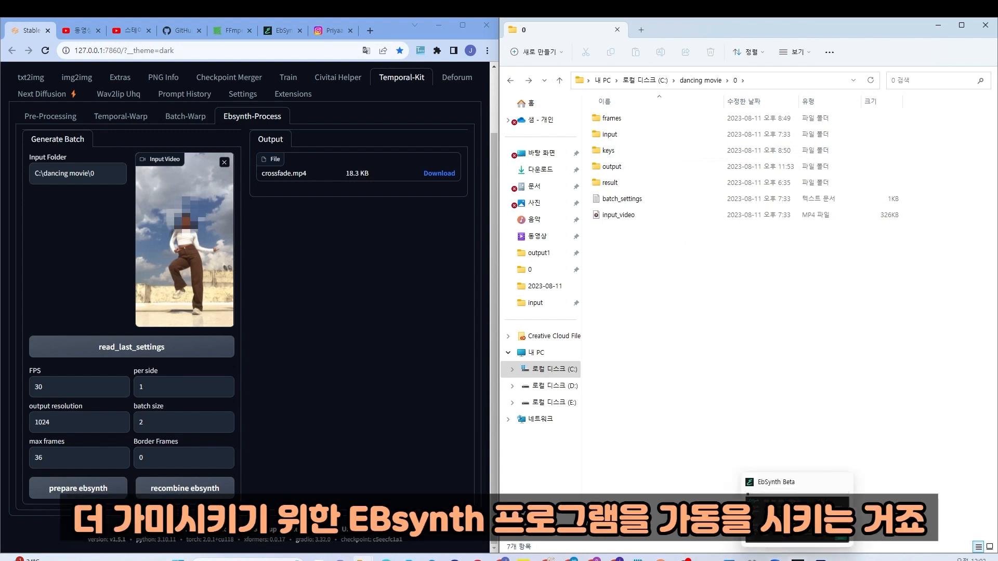
Switch to EbSynth and load folder 0's keys folder as Keyframes and its frames folder as Video
click(797, 558)
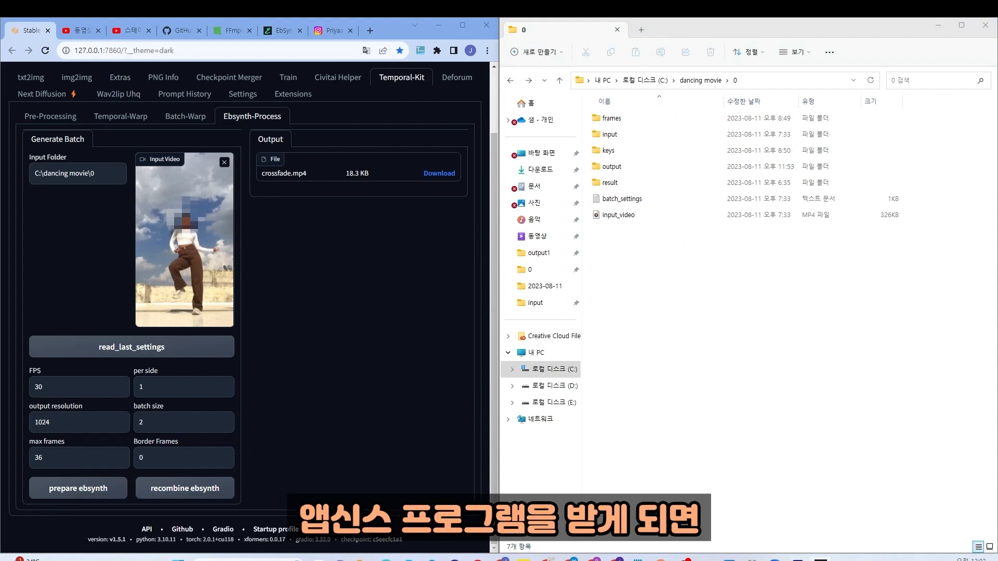
mouse_move(771, 272)
mouse_down()
mouse_move(743, 272)
mouse_move(745, 260)
mouse_move(813, 265)
mouse_move(774, 259)
mouse_up()
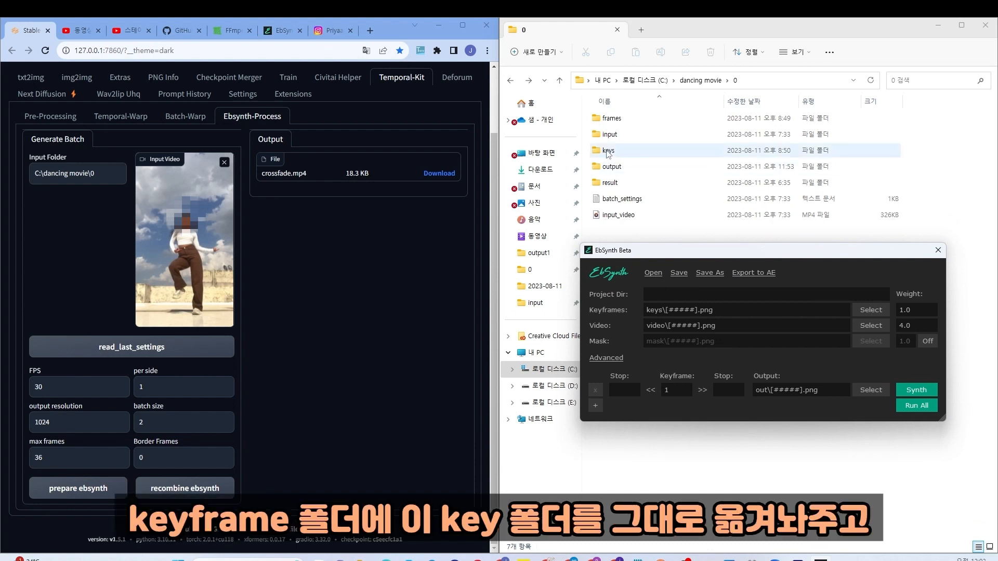
drag(601, 152, 691, 307)
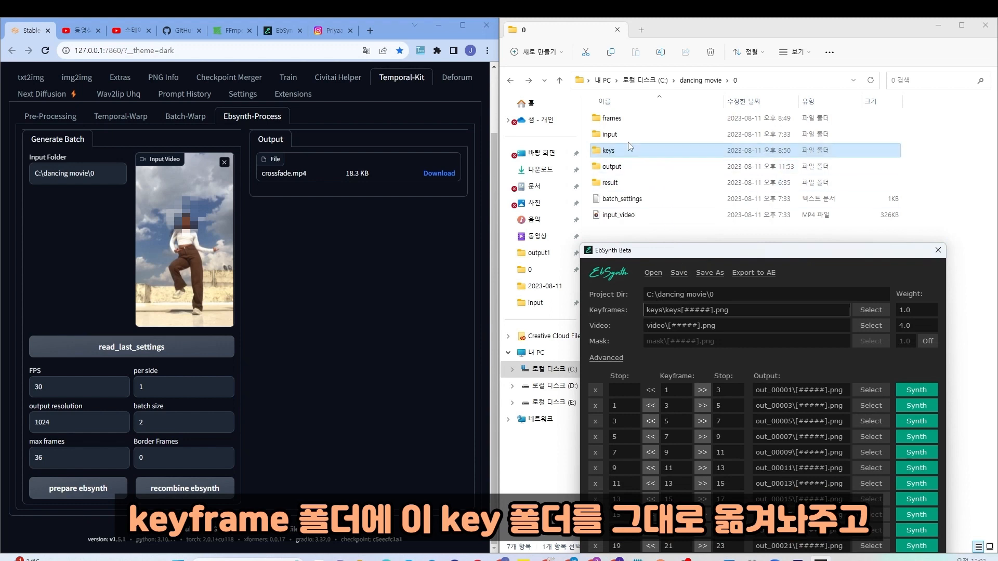
drag(611, 125, 691, 322)
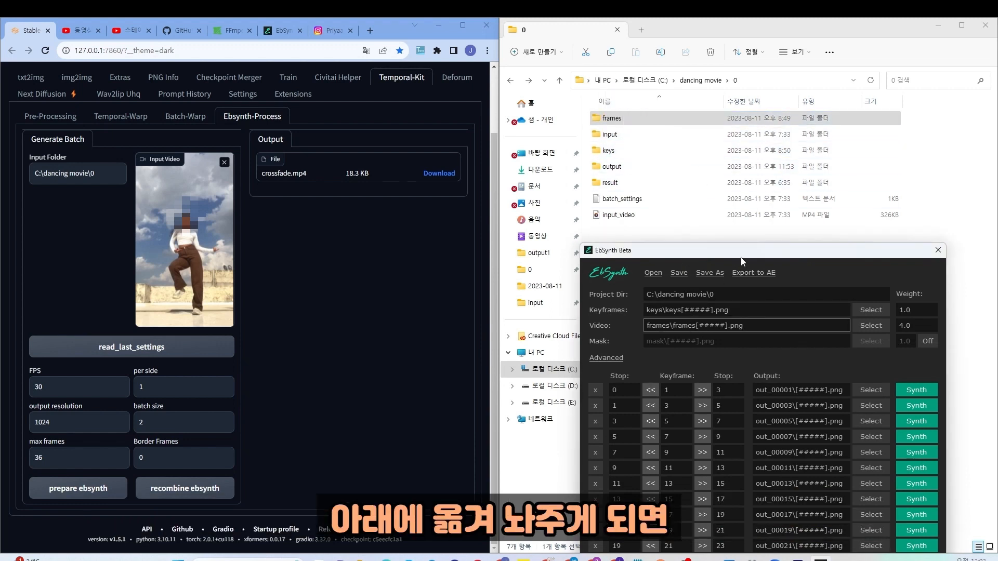
drag(743, 250, 747, 77)
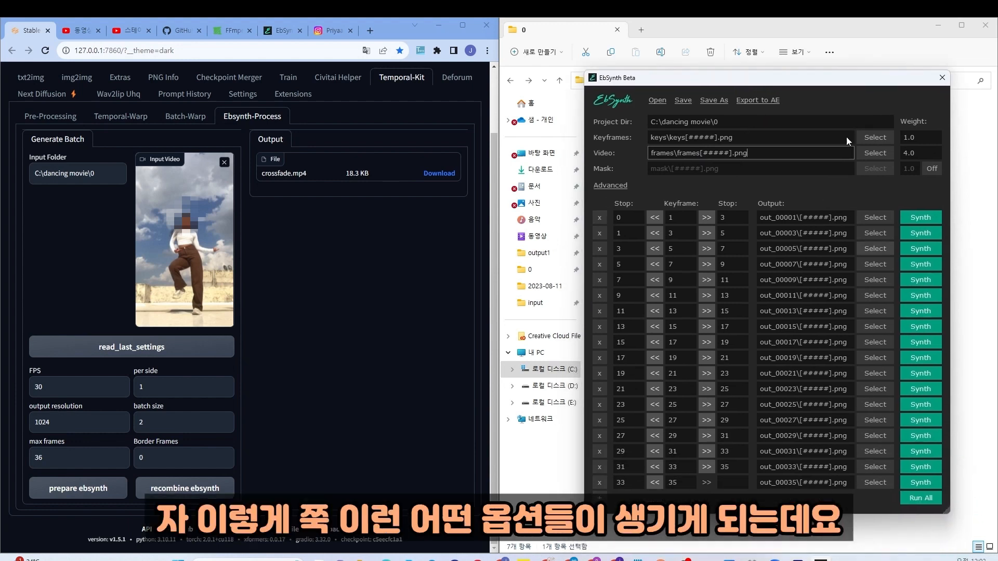
drag(839, 81, 836, 206)
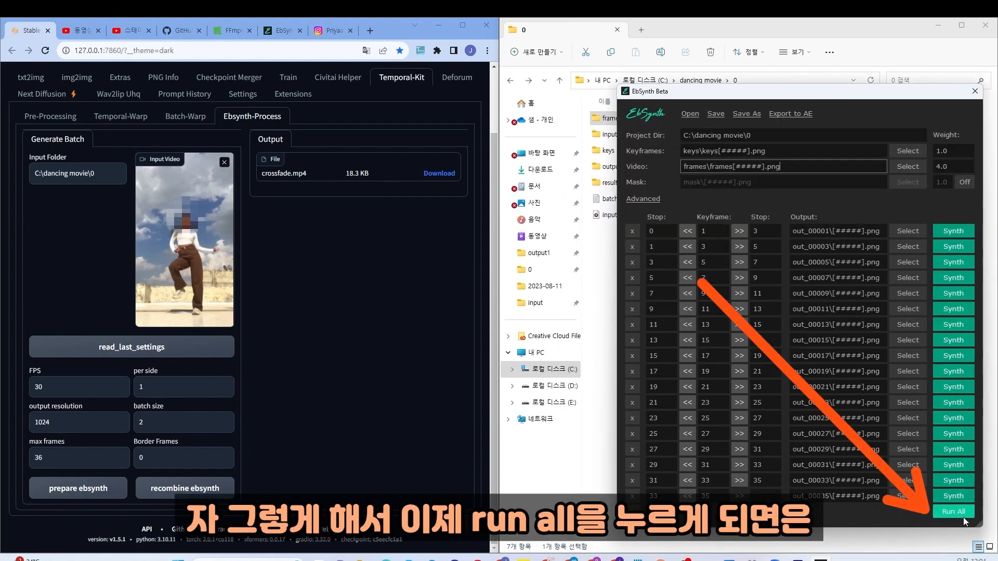
Synthesize all keyframe ranges in EbSynth and check the generated out folders inside folder 0
click(960, 514)
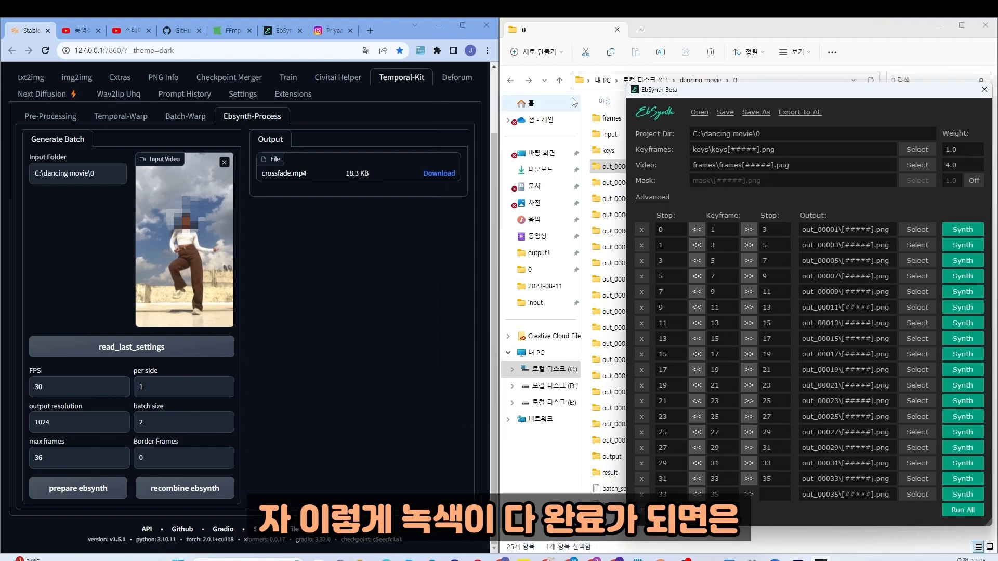
click(558, 39)
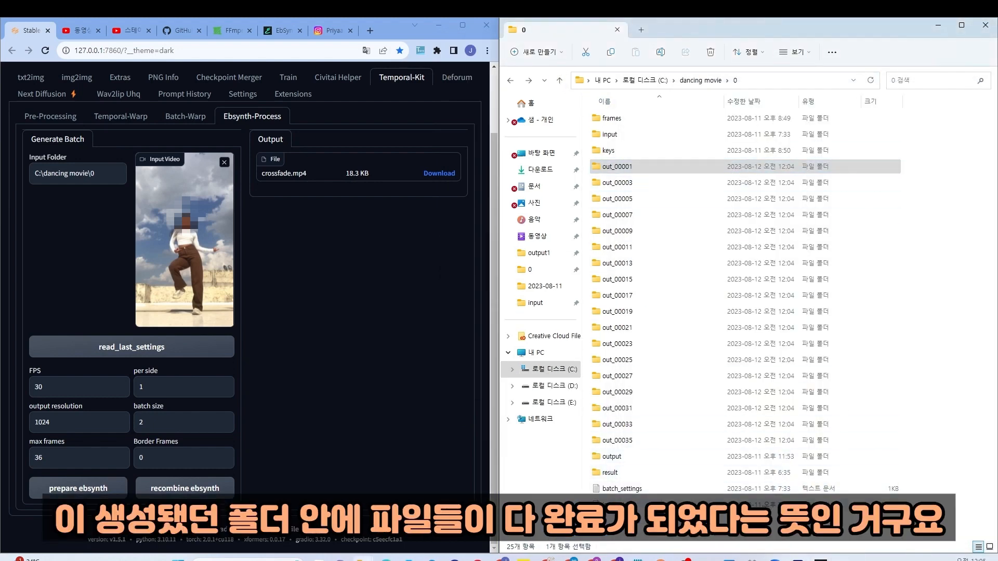
click(816, 559)
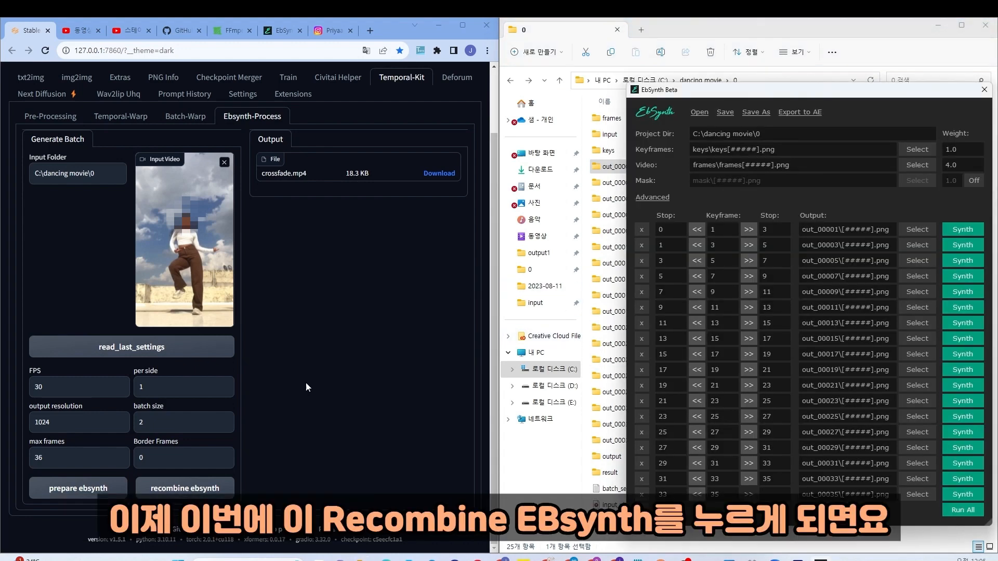
Recombine the EbSynth output in Temporal-Kit, play the crossfade video from folder 0 and close the player
click(191, 493)
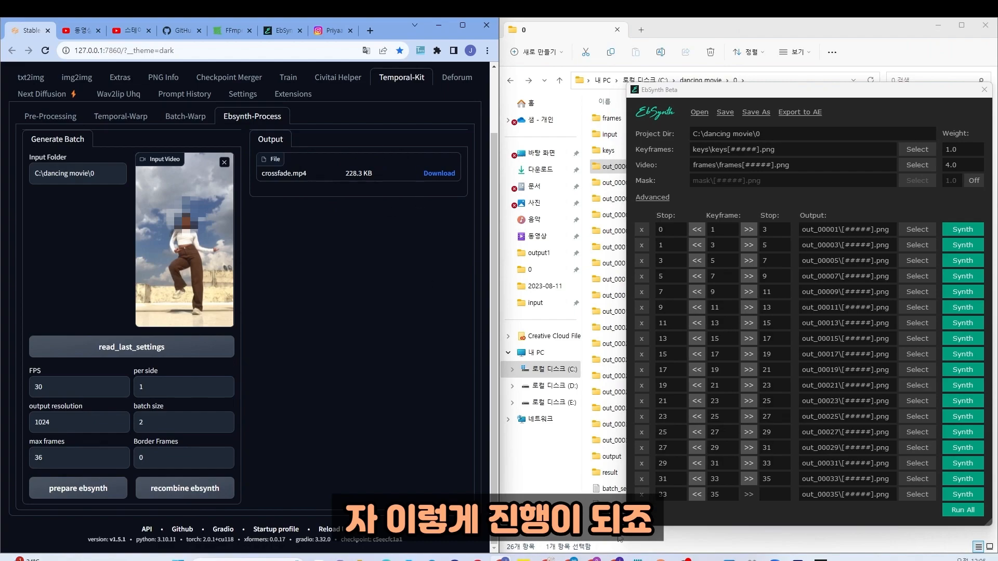
click(620, 538)
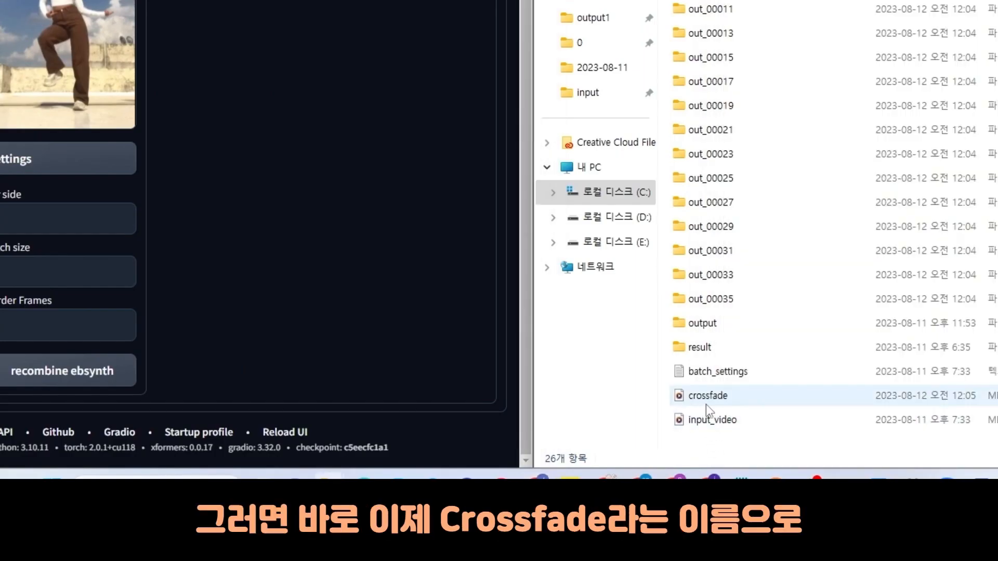
double_click(720, 400)
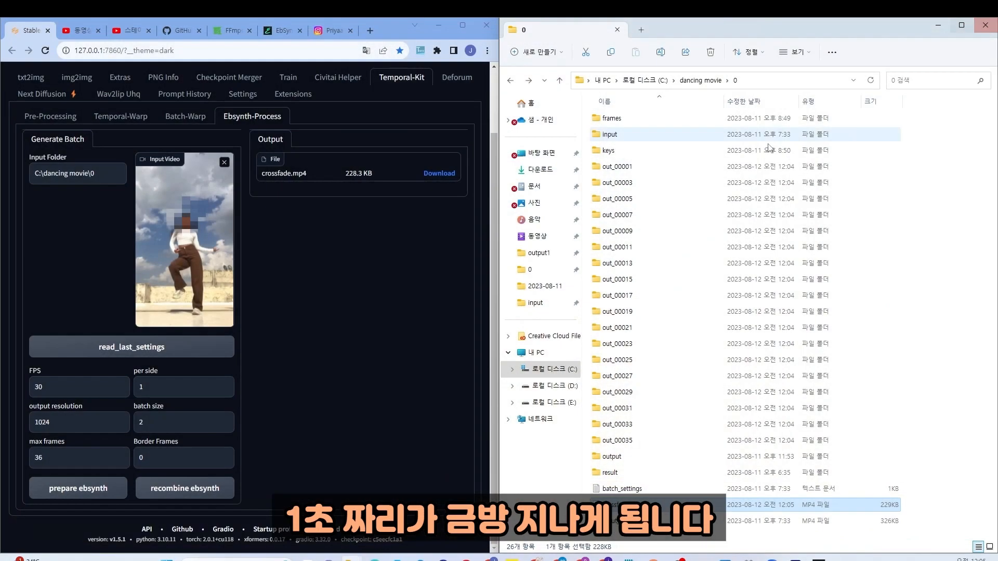
click(986, 25)
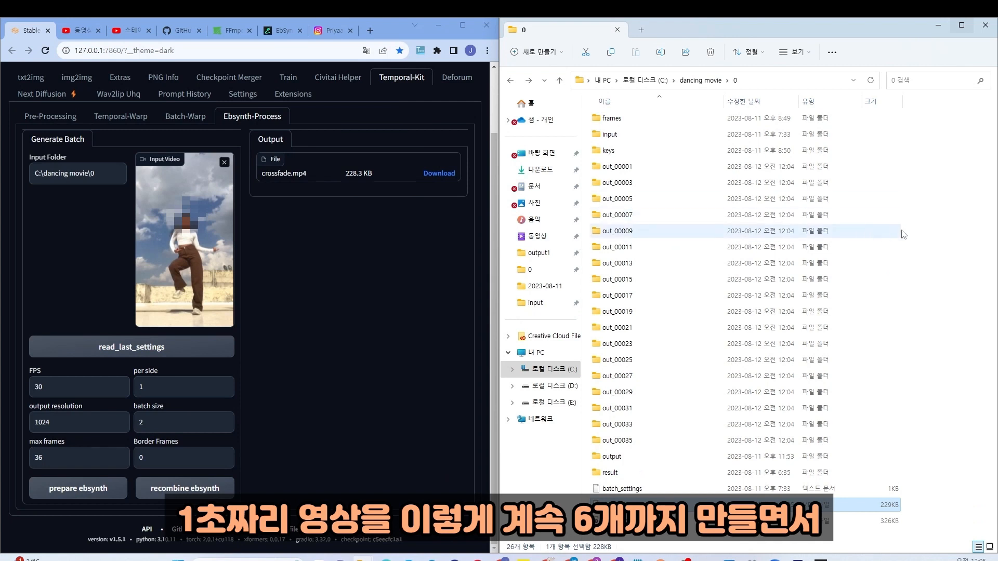
In dancing movie's folder 1, delete the folders out_00001 to out_00035 and the crossfade 1 video
click(700, 80)
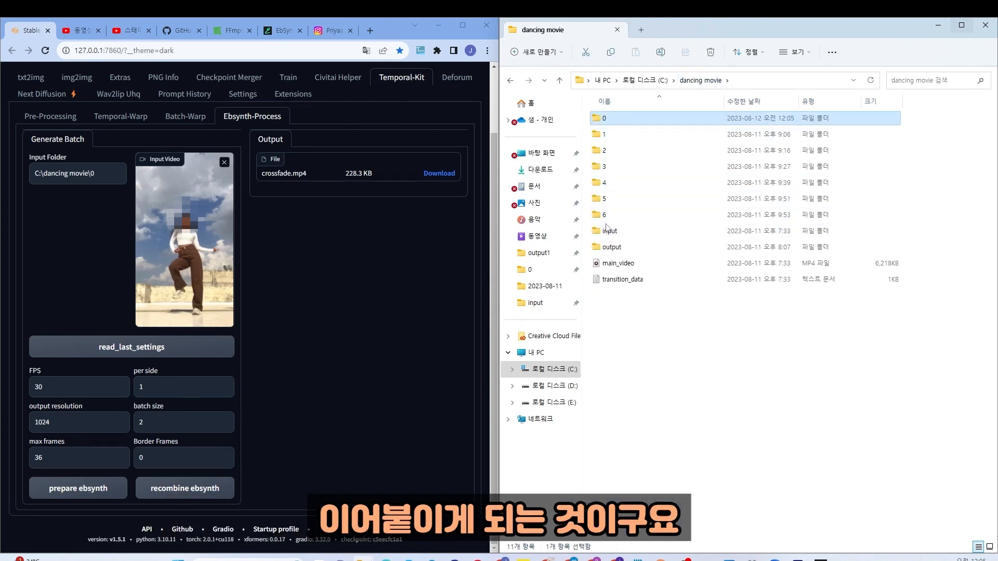
double_click(599, 142)
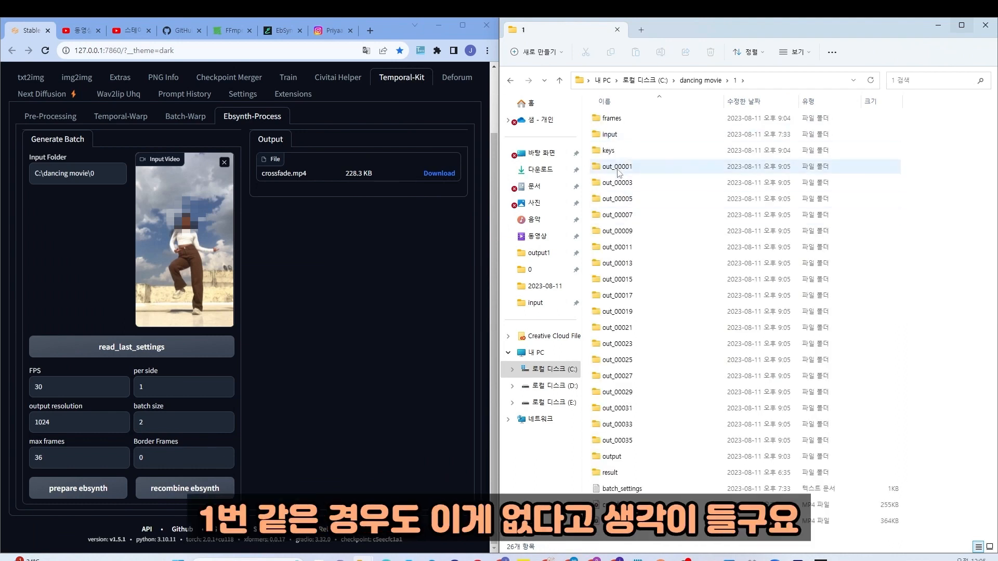
click(618, 171)
shift+click(615, 441)
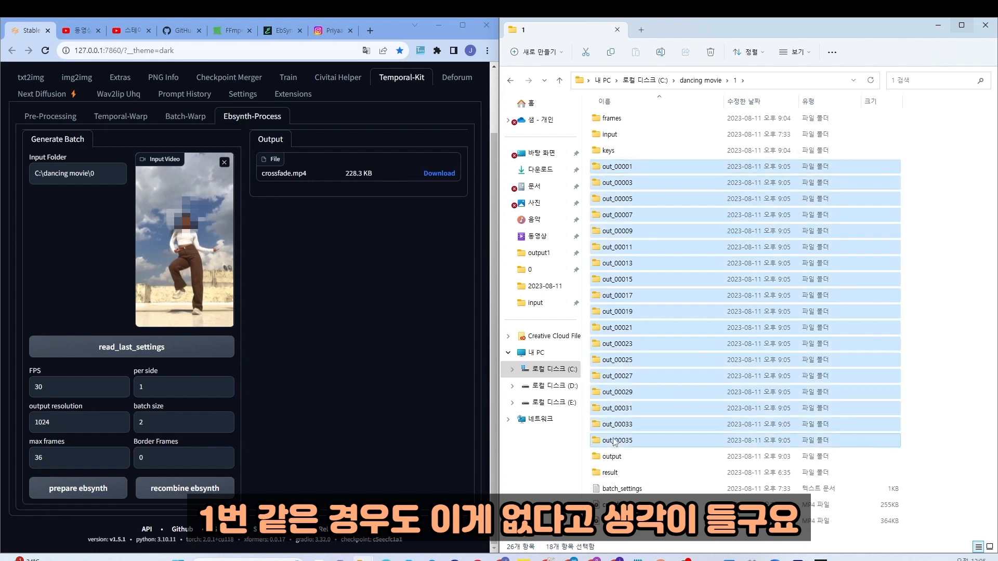
key(Delete)
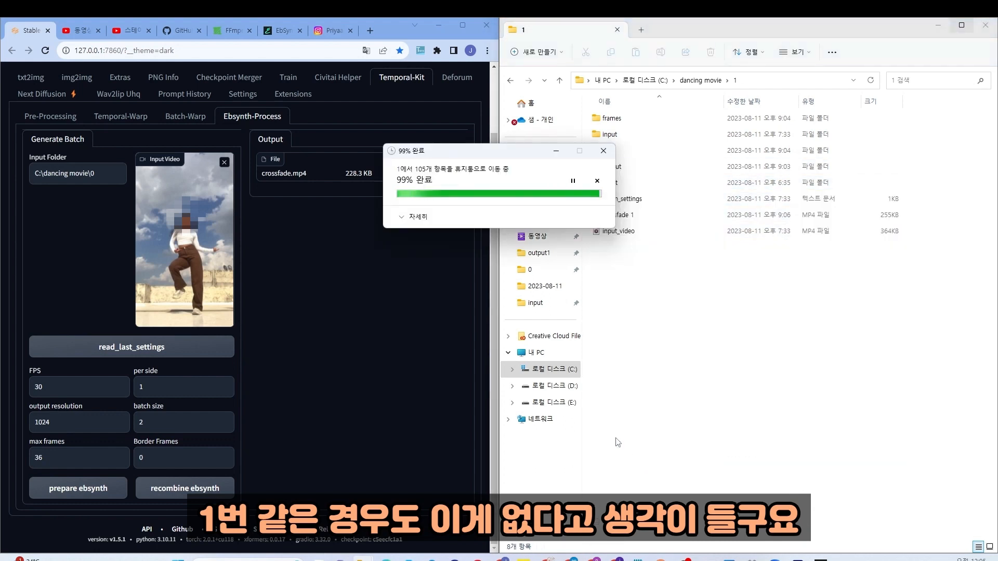
click(628, 220)
key(Delete)
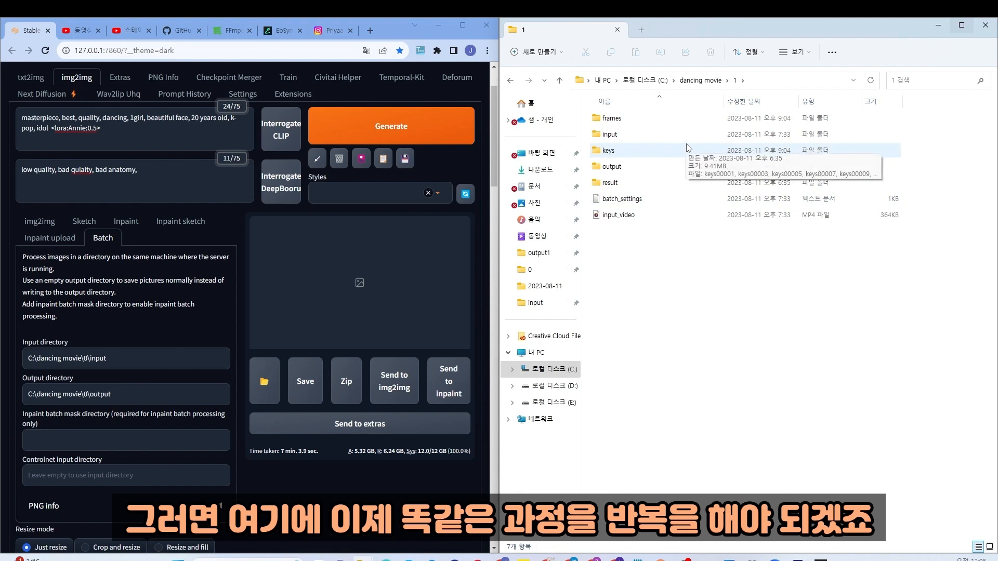
Copy the path of folder 1's input subfolder and set it as the img2img Batch Input directory, C:\dancing movie\1\input
click(628, 136)
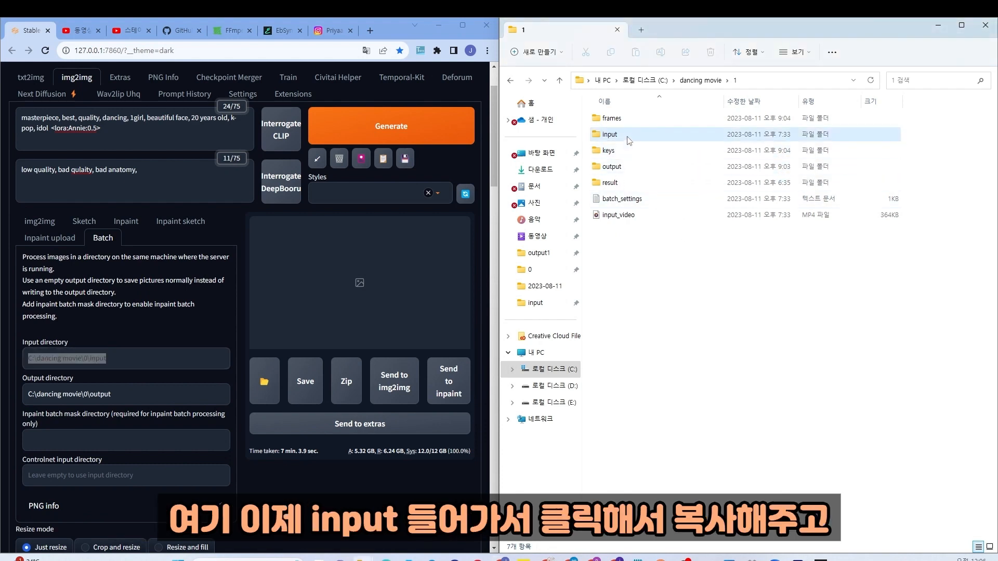
double_click(629, 138)
click(824, 82)
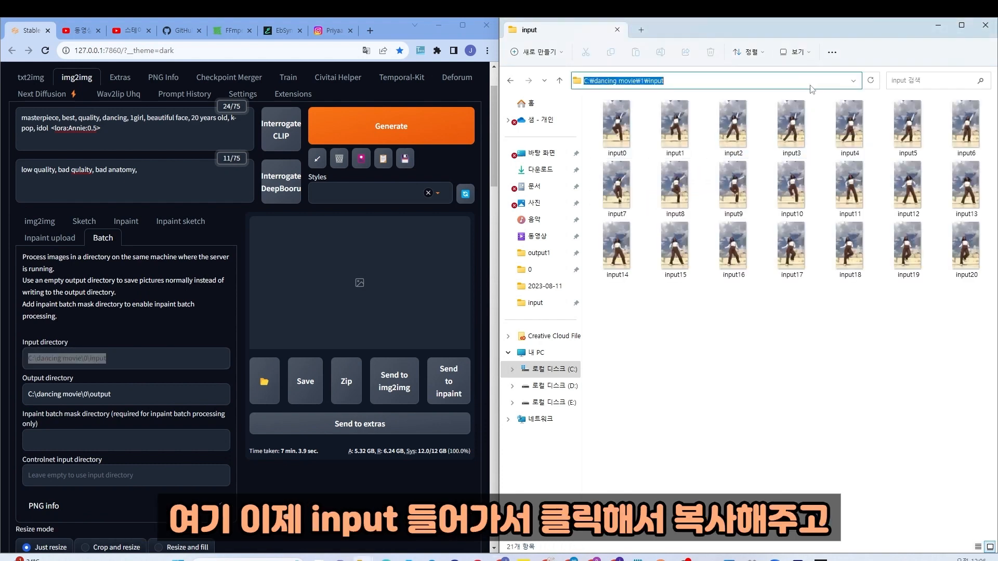
triple_click(133, 356)
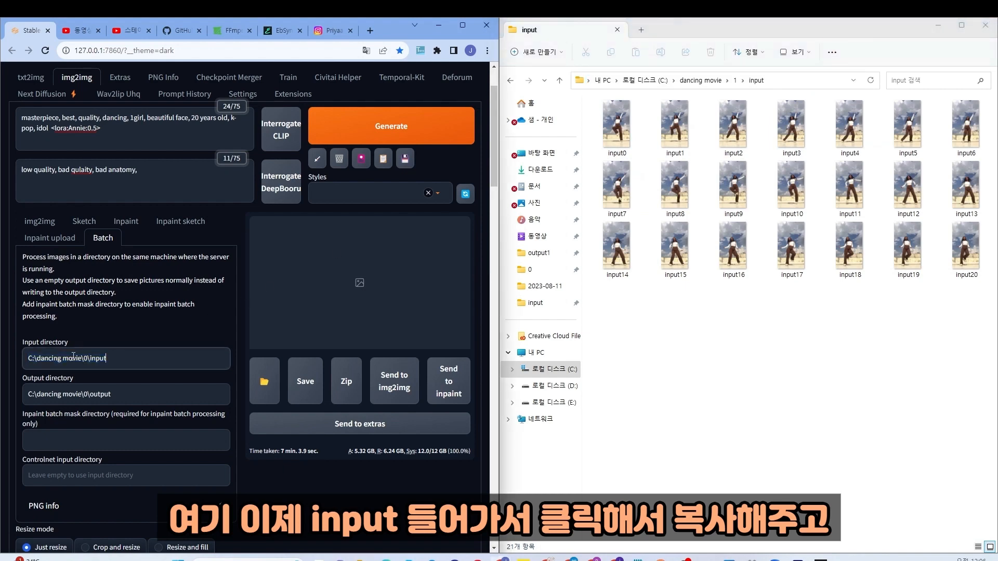
text(C:\dancing movie\1\input)
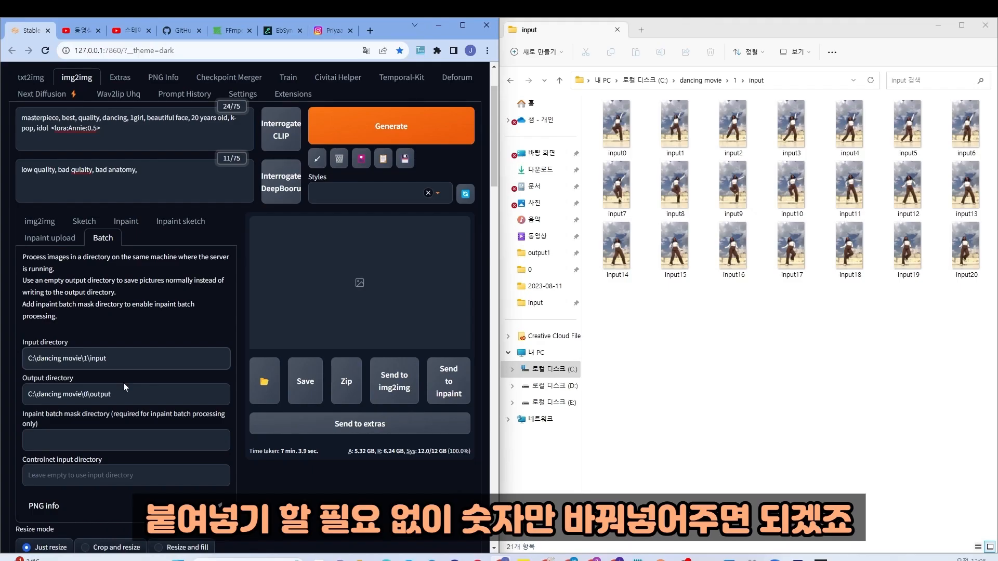
Set the img2img Batch Output directory to C:\dancing movie\1\output
click(124, 382)
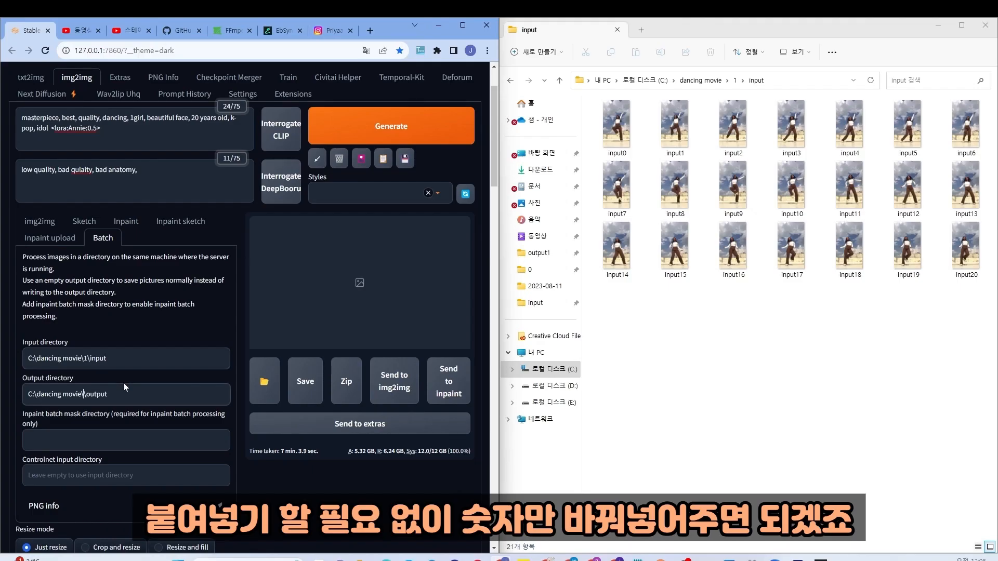
key(BackSpace)
text(1\)
click(729, 325)
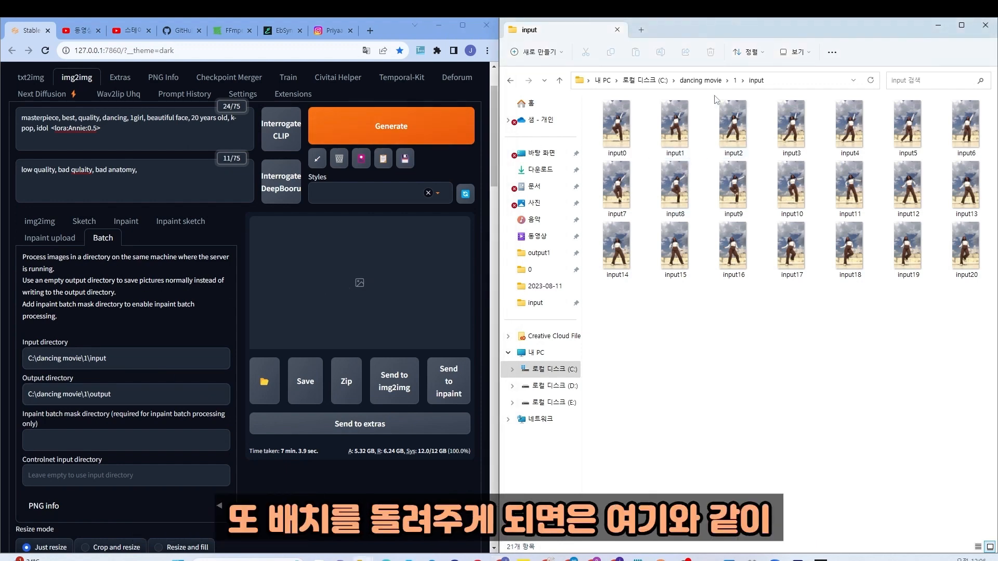
Examine the generated images in folder 1's output subfolder, close the image viewer and return to folder 1
click(735, 80)
double_click(612, 167)
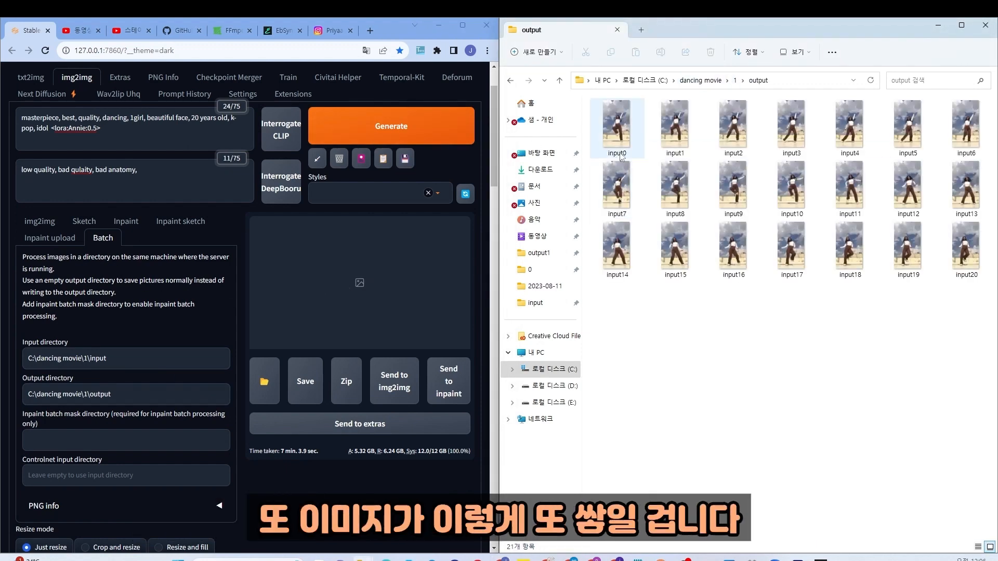
double_click(620, 128)
key(Right)
key(Right)
key(Right)
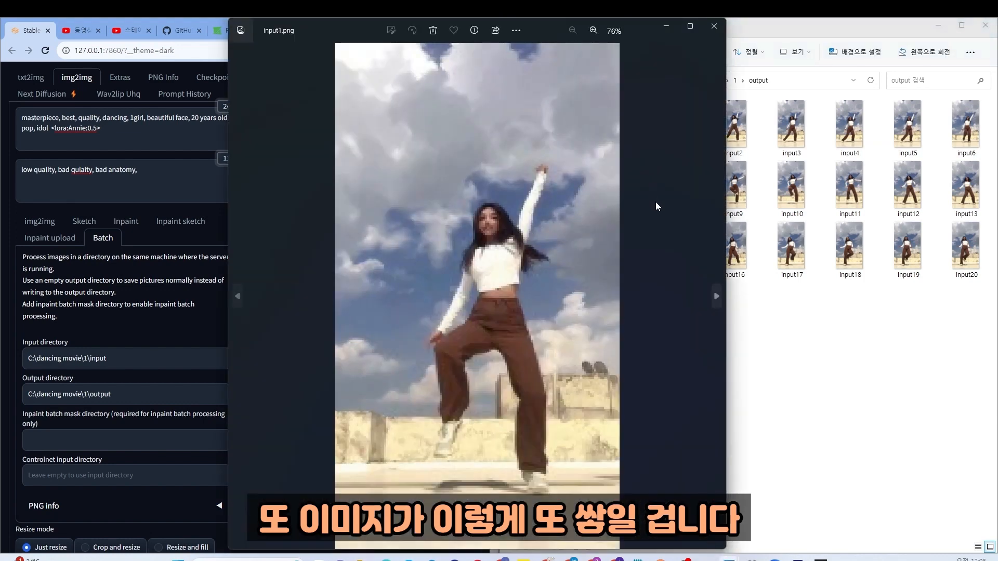
key(Right)
key(Right)
click(714, 26)
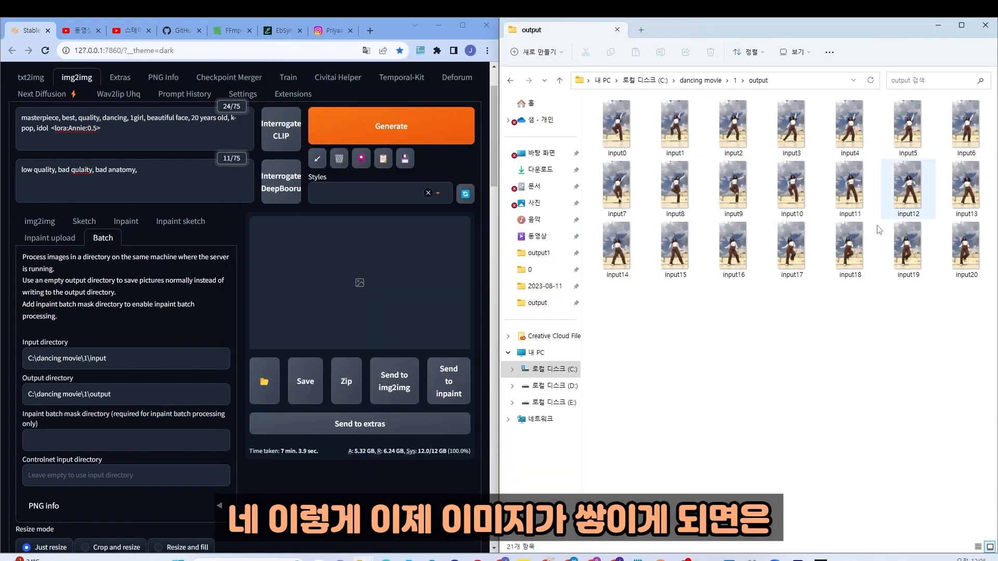
click(735, 80)
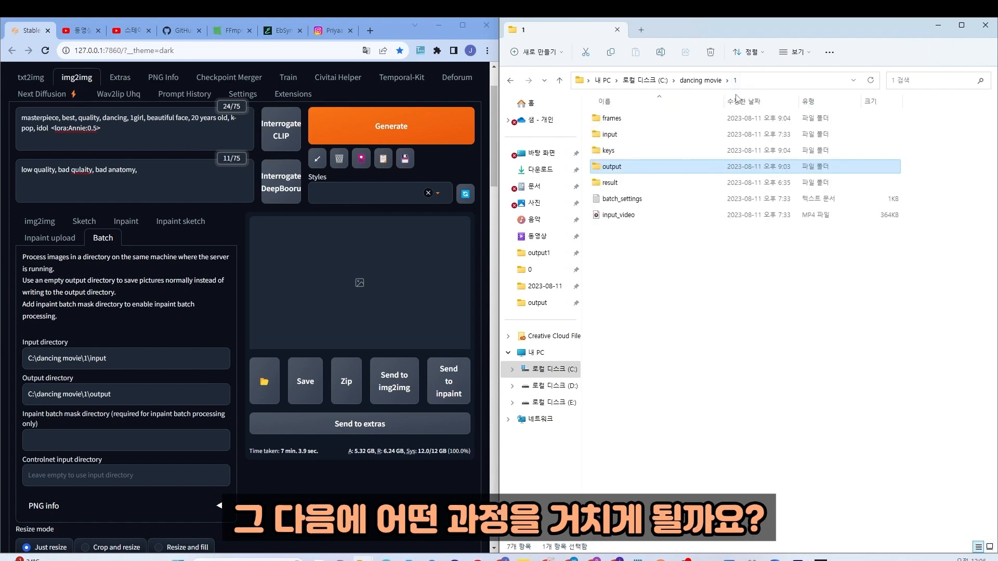
In Temporal-Kit's Ebsynth-Process, set the input folder to C:\dancing movie\1 and replace the input video with folder 1's input_video
click(716, 266)
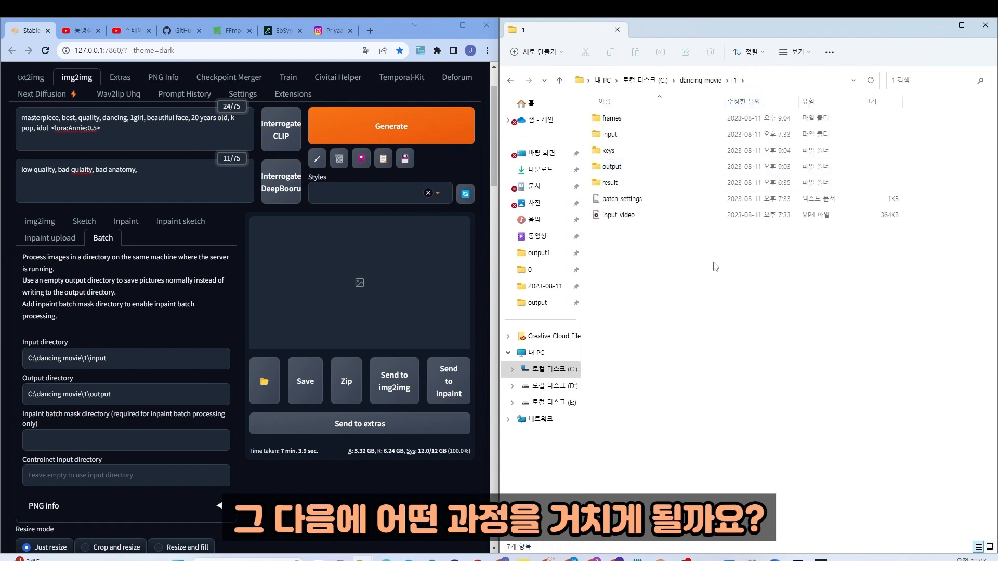
click(404, 83)
click(404, 82)
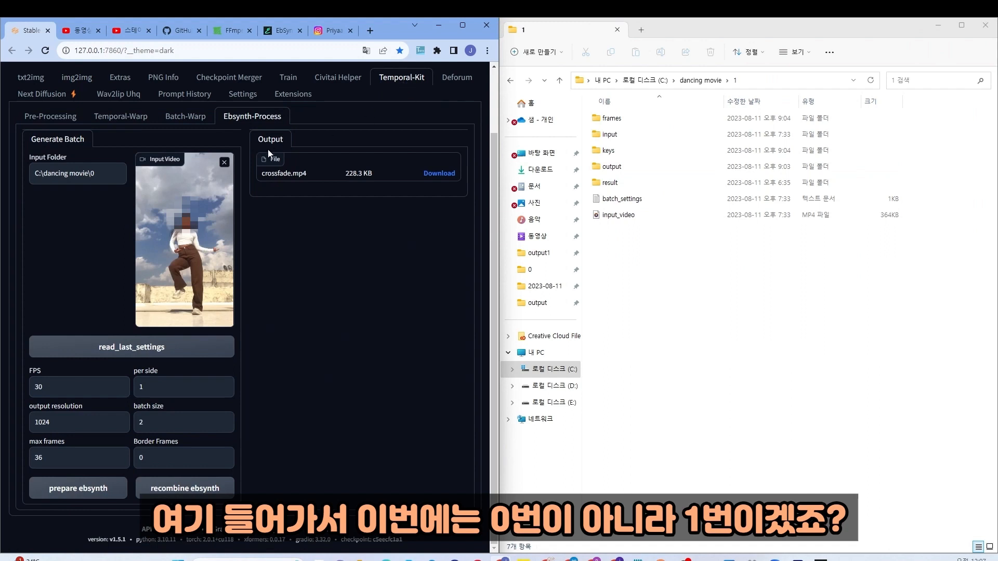
click(224, 162)
click(100, 223)
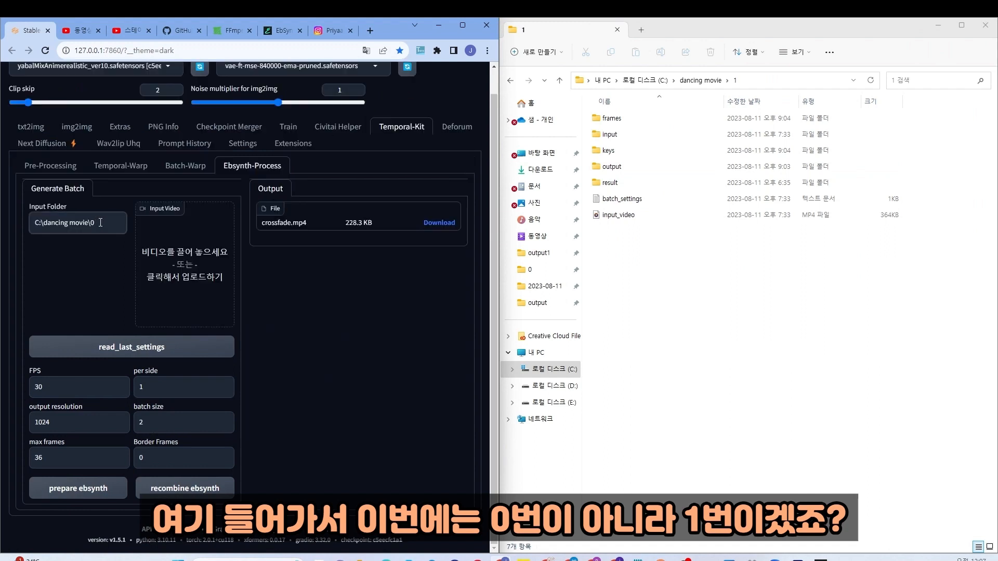
key(BackSpace)
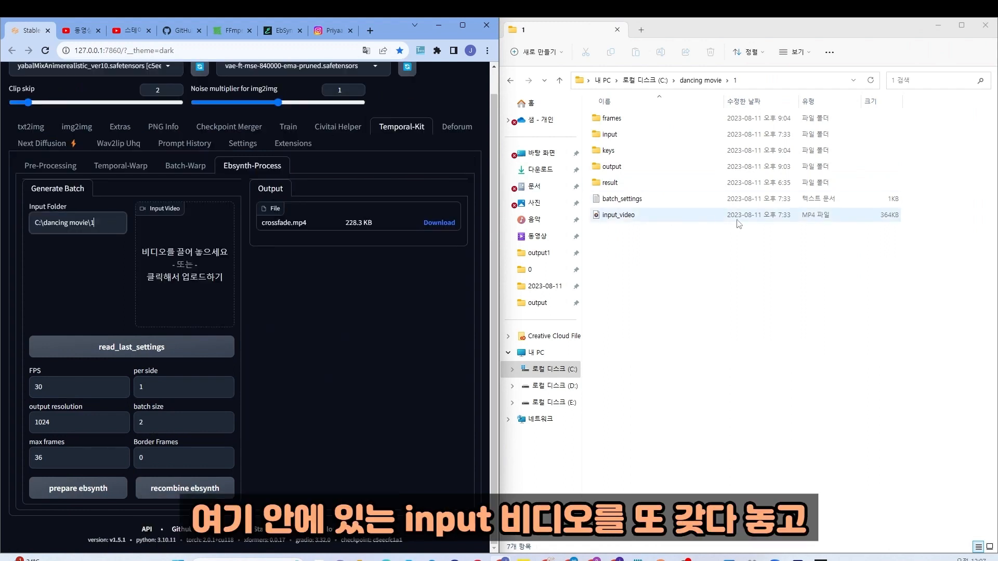
drag(635, 217, 177, 260)
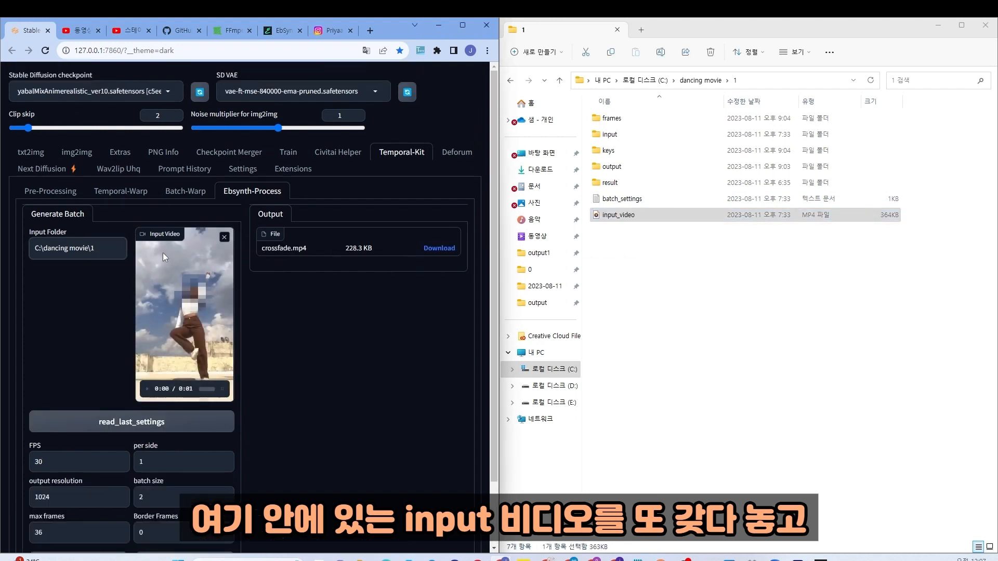
Read the last settings for folder 1 and prepare its files for EbSynth
click(153, 430)
scroll(232, 405, down, 2)
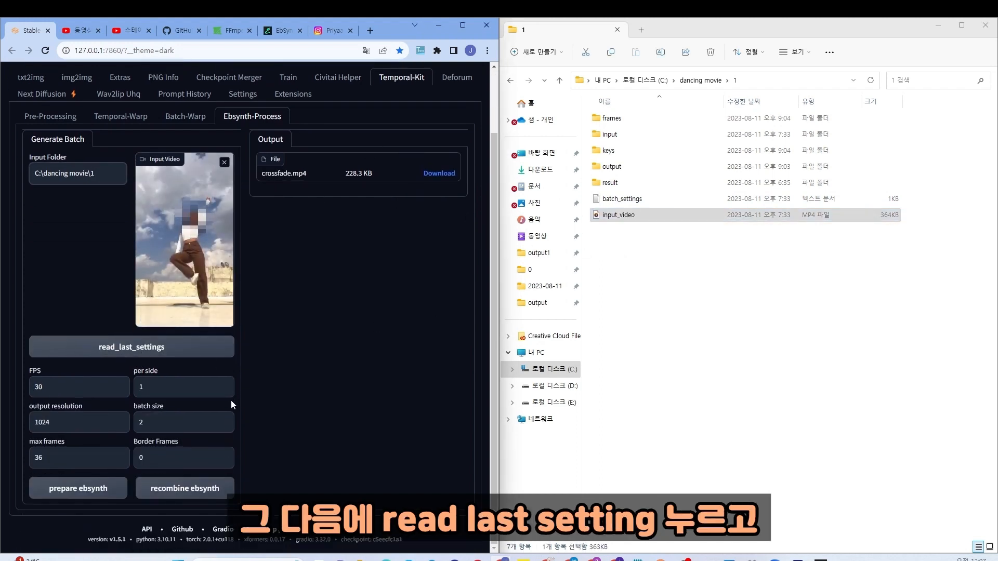
click(93, 494)
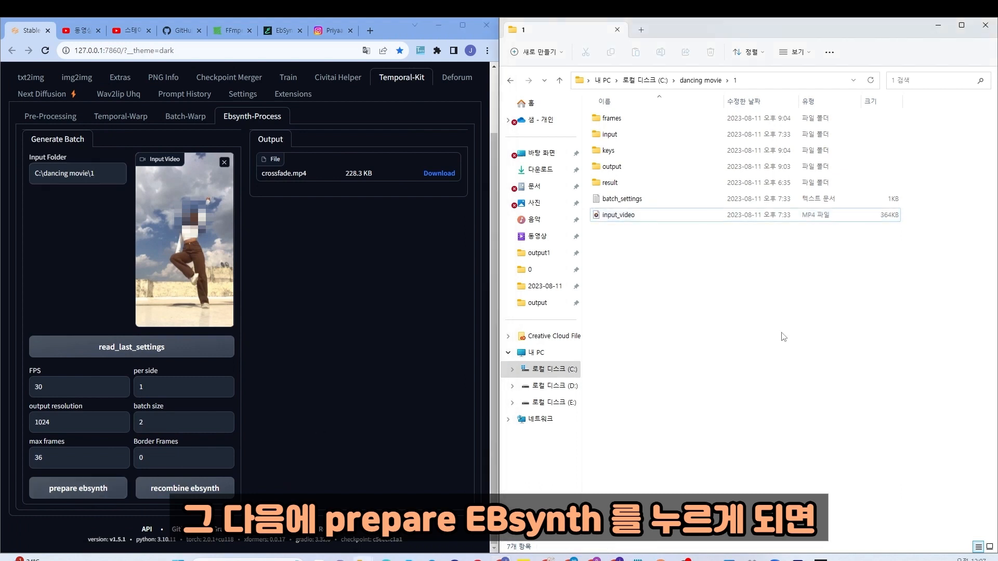
Examine the images in folder 1's frames and keys subfolders and return to folder 1
double_click(609, 119)
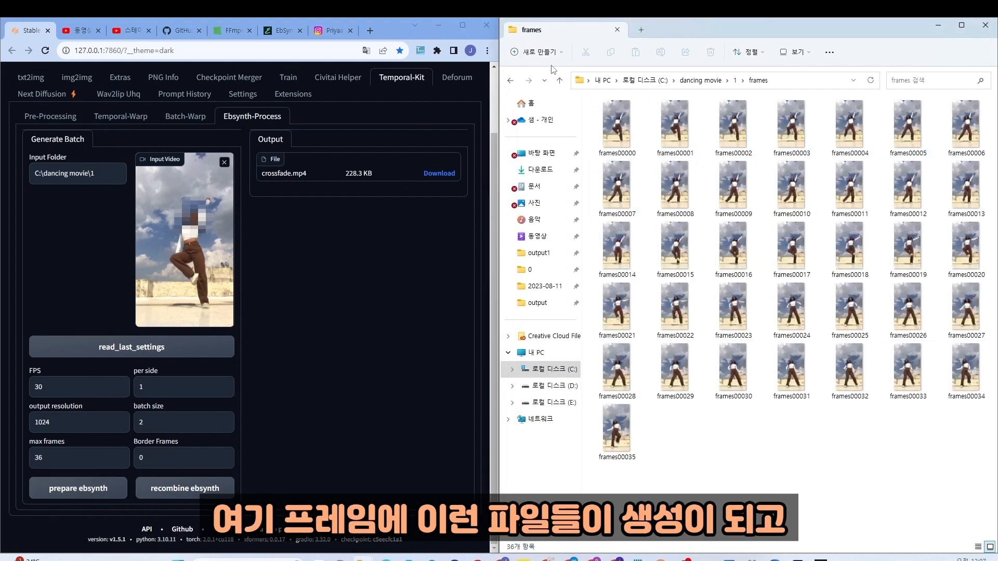
click(511, 80)
double_click(546, 150)
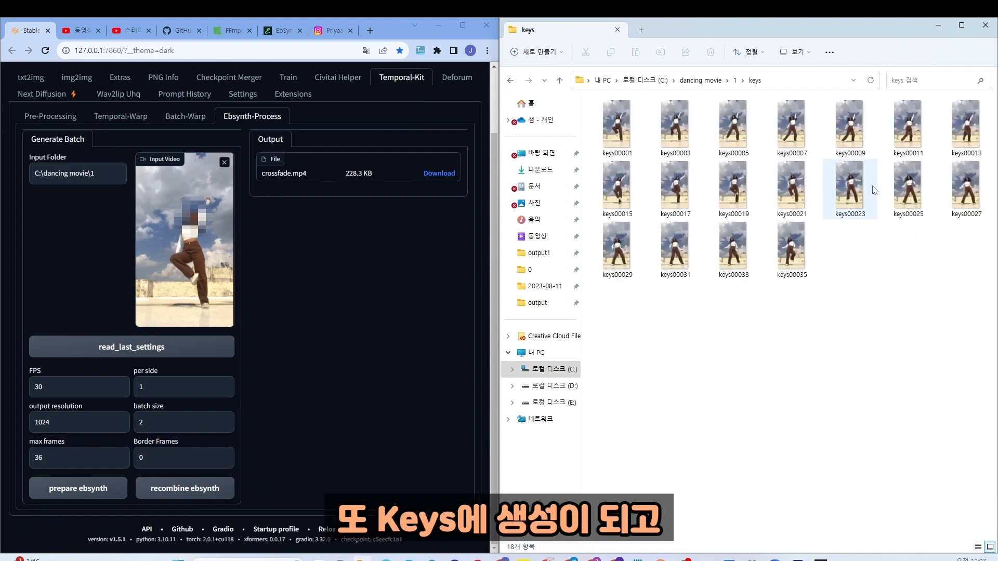
click(511, 81)
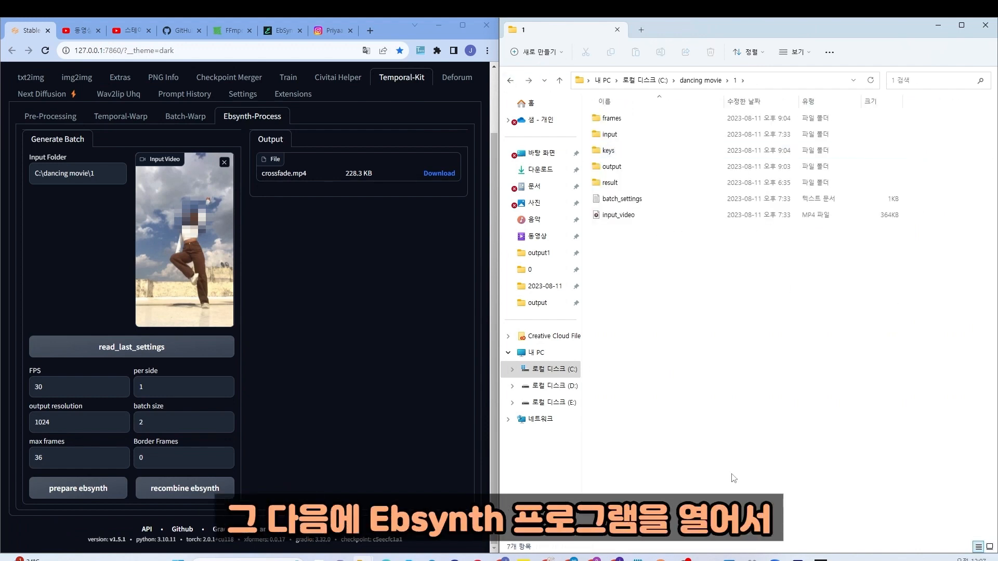
click(820, 558)
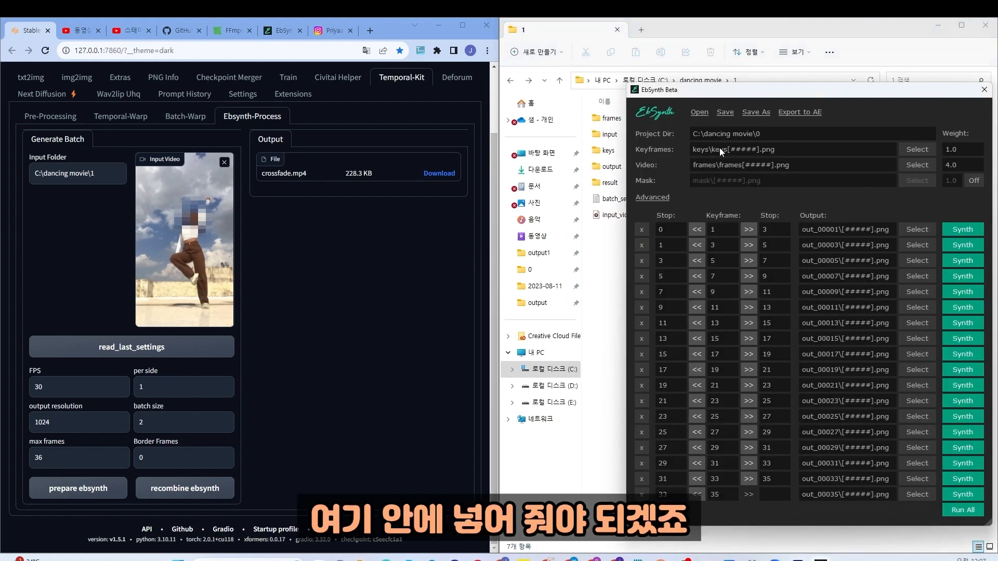
drag(733, 92, 660, 196)
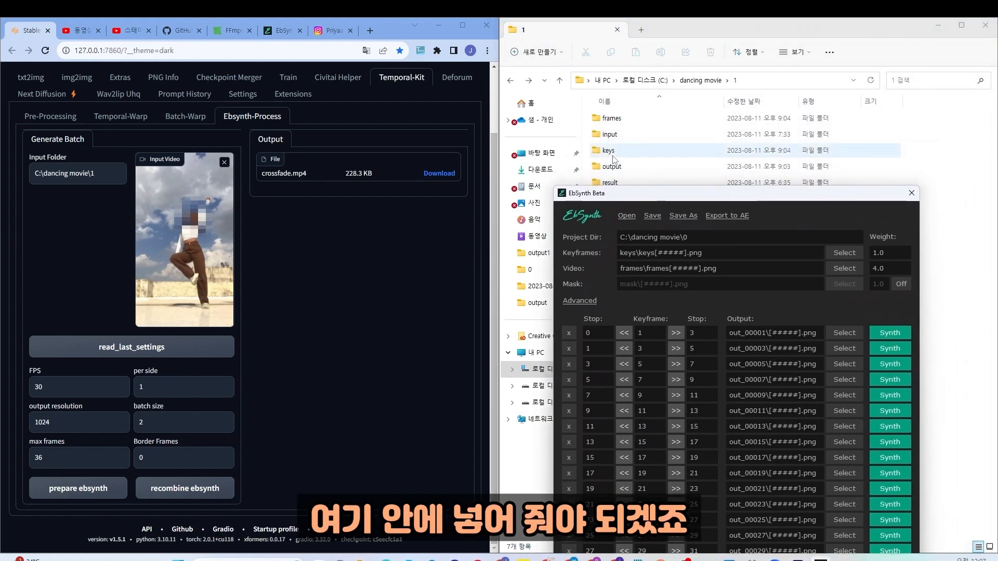
drag(608, 150, 691, 218)
drag(652, 252, 652, 253)
drag(610, 119, 674, 270)
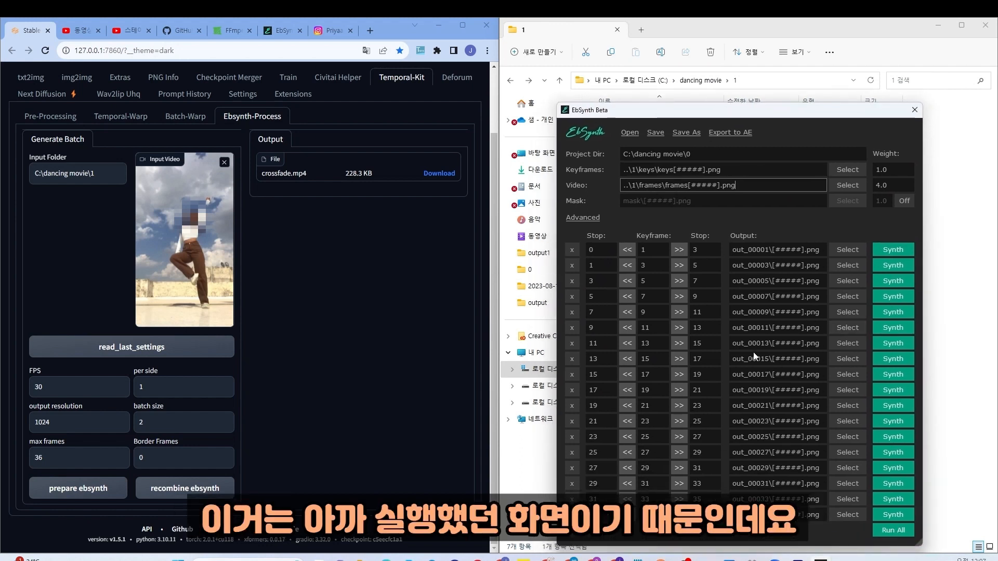
click(914, 110)
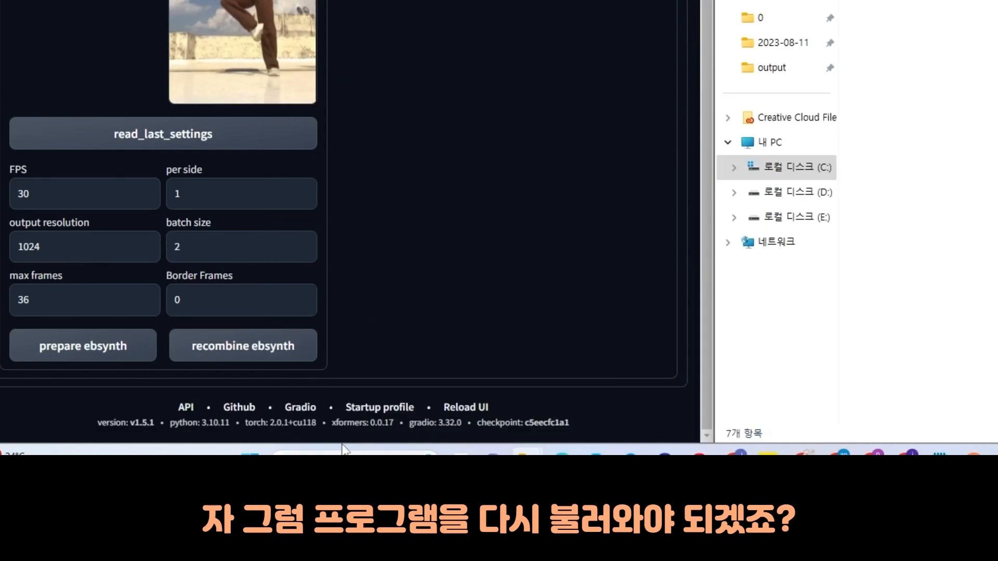
Launch EbSynth afresh and place its window so folder 1's subfolders stay reachable
click(243, 559)
text(ebsi)
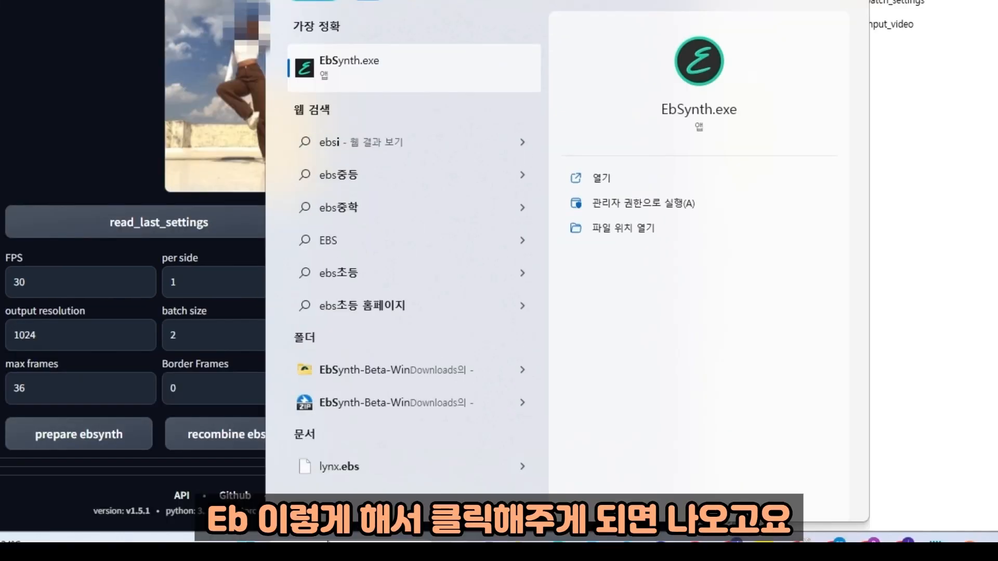
click(387, 73)
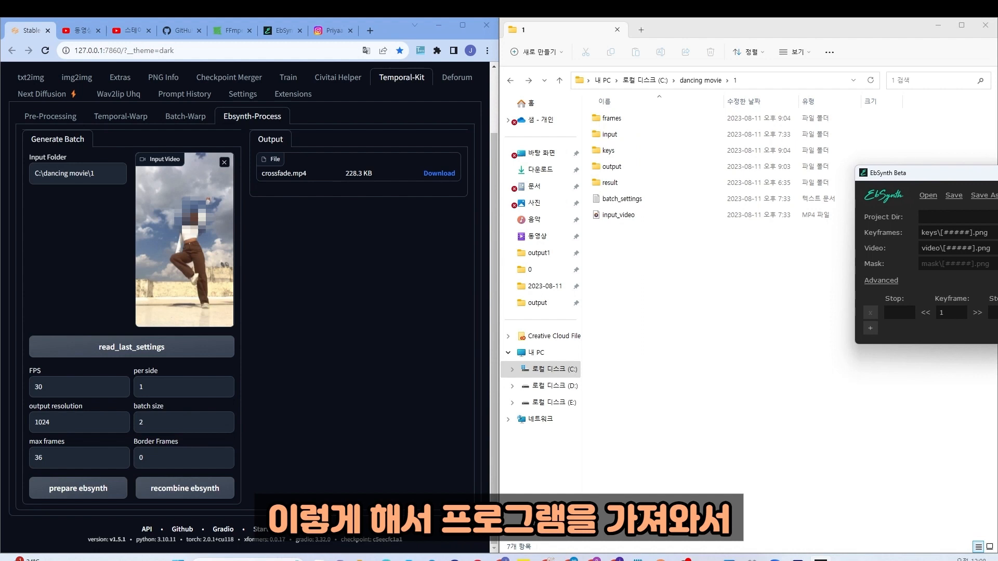
drag(997, 156, 733, 242)
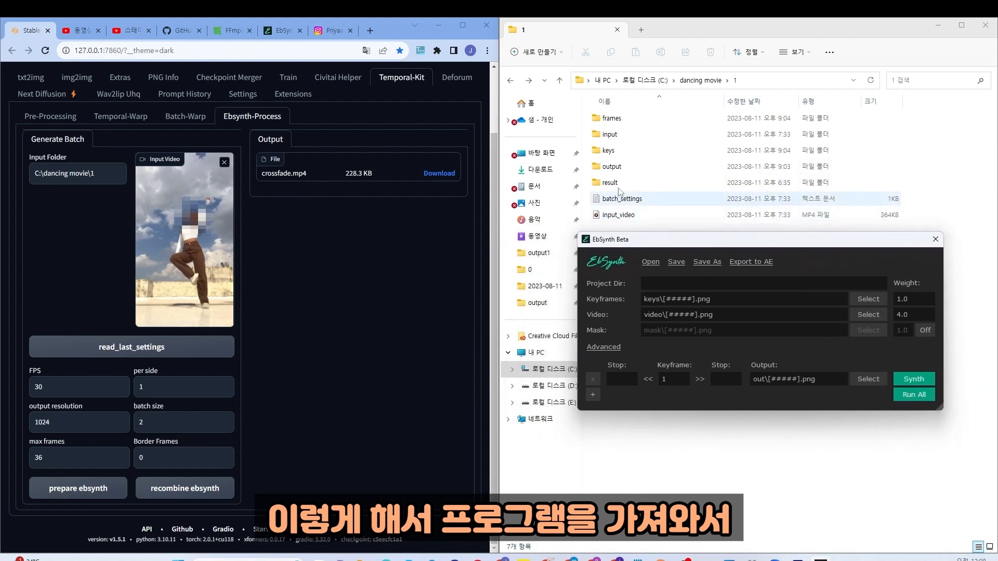
In EbSynth, load folder 1's keys folder as Keyframes and frames folder as Video, and run all the syntheses
drag(609, 153, 702, 299)
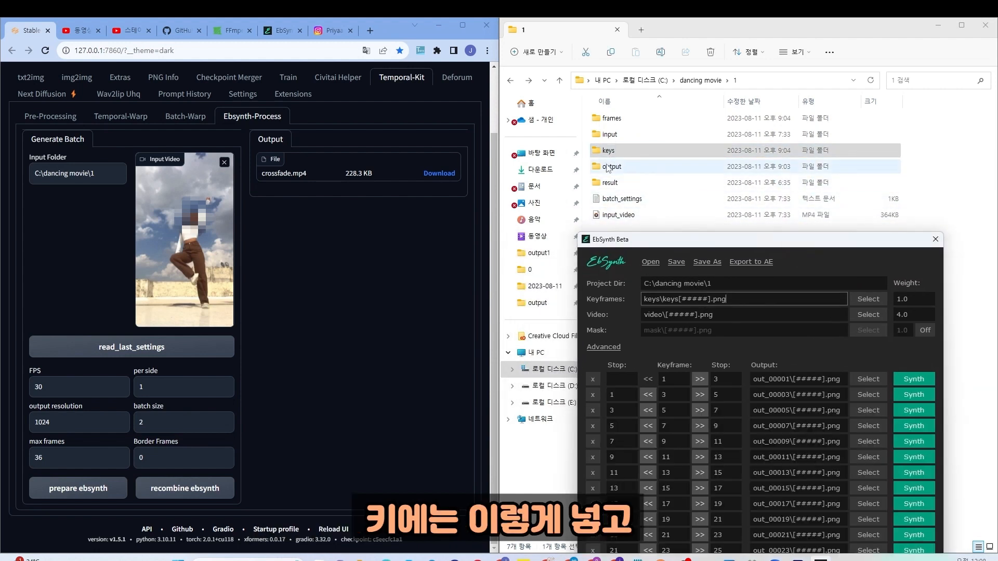
drag(611, 118, 713, 314)
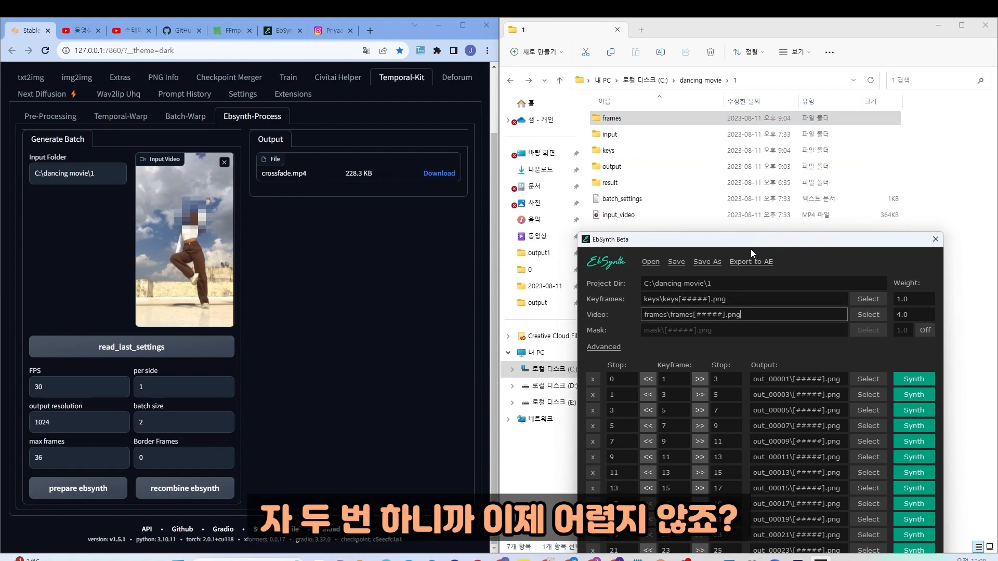
drag(753, 242, 779, 81)
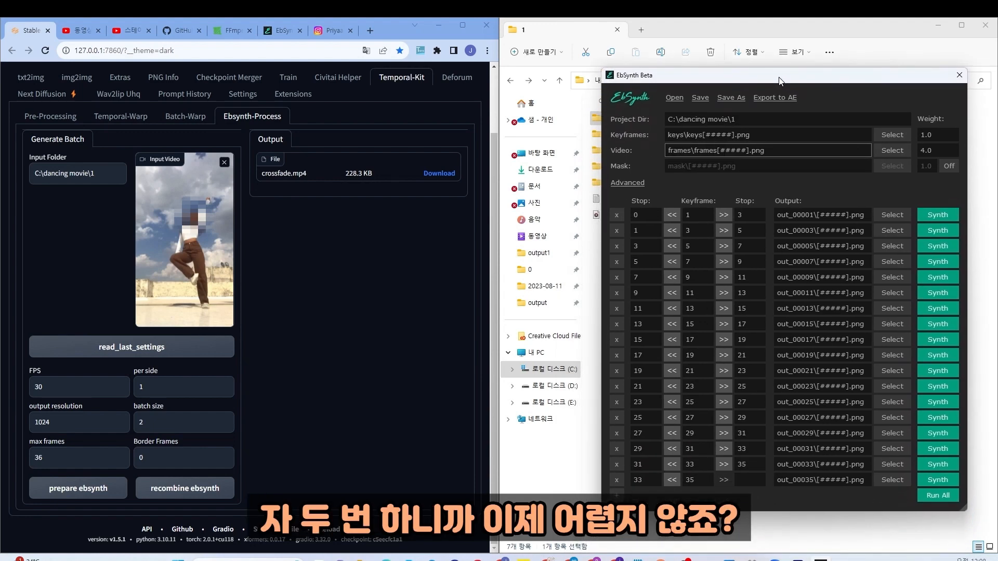
click(943, 500)
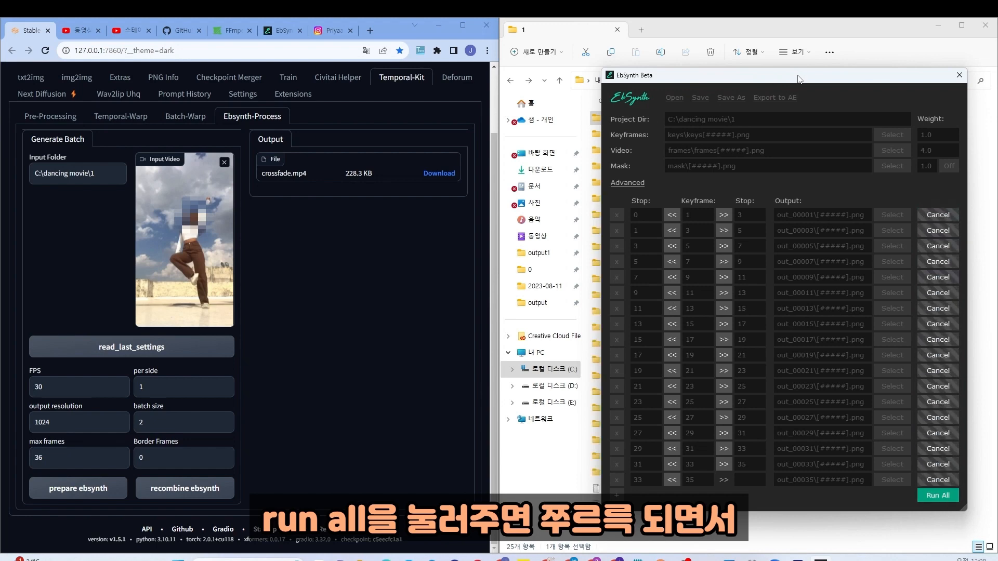
drag(799, 79, 844, 101)
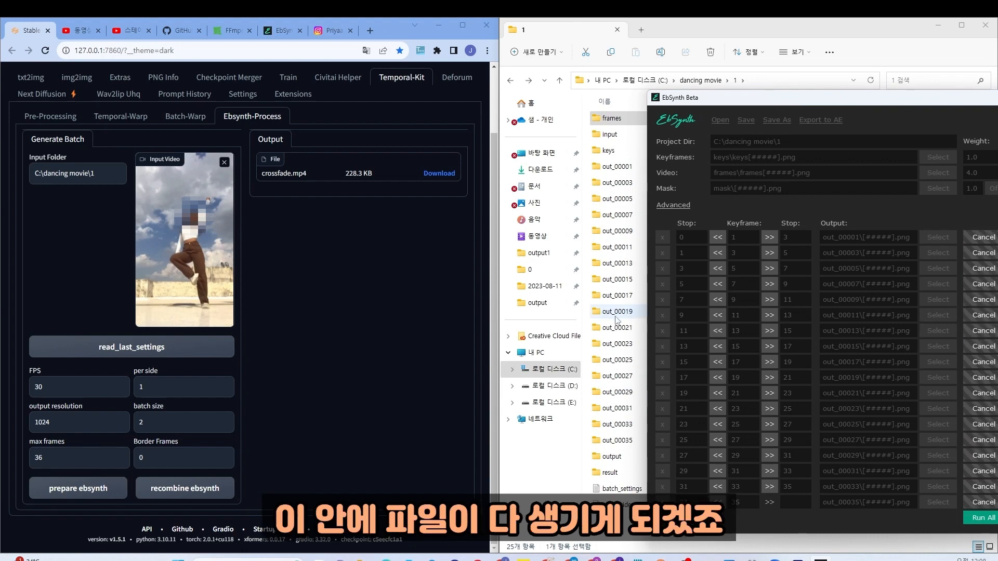
drag(863, 98, 847, 95)
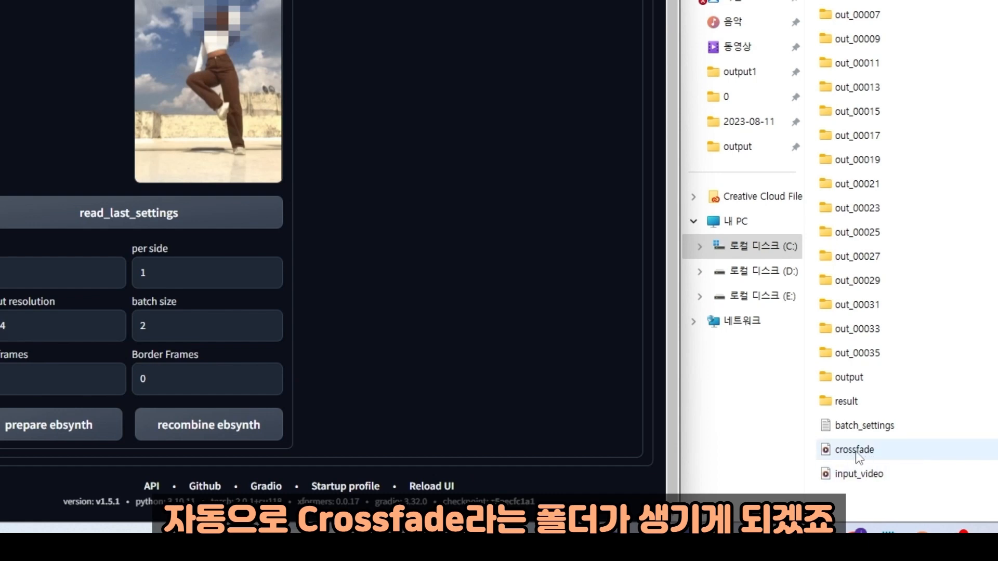
Rename folder 1's crossfade video as crossfade 1 and go back to the dancing movie folder
click(855, 451)
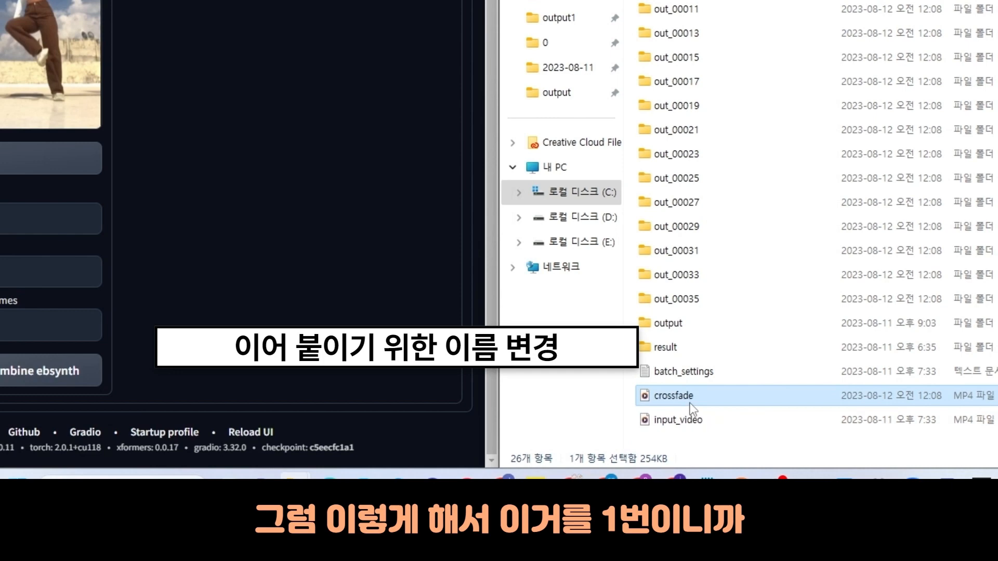
key(F2)
key(End)
text(1)
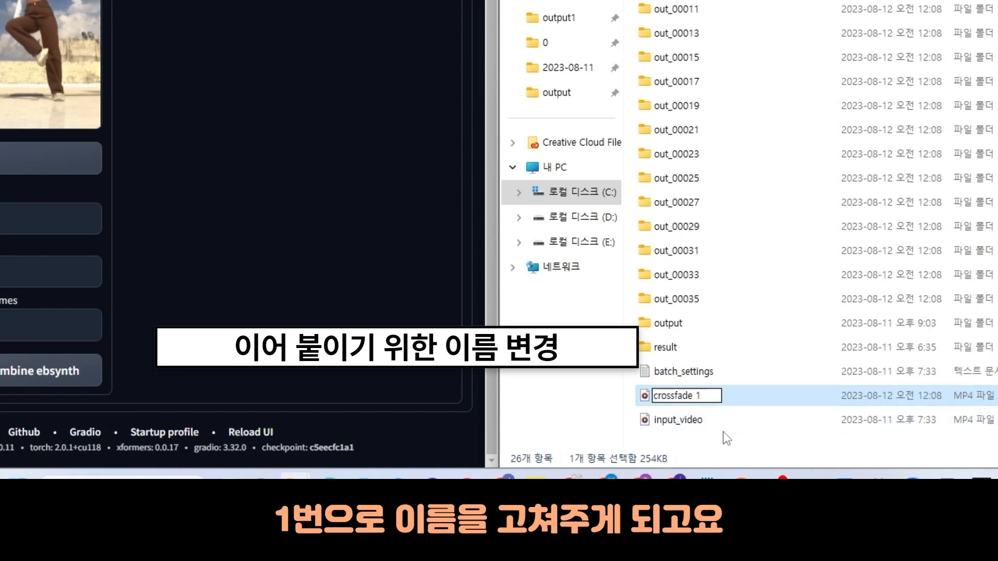
click(725, 441)
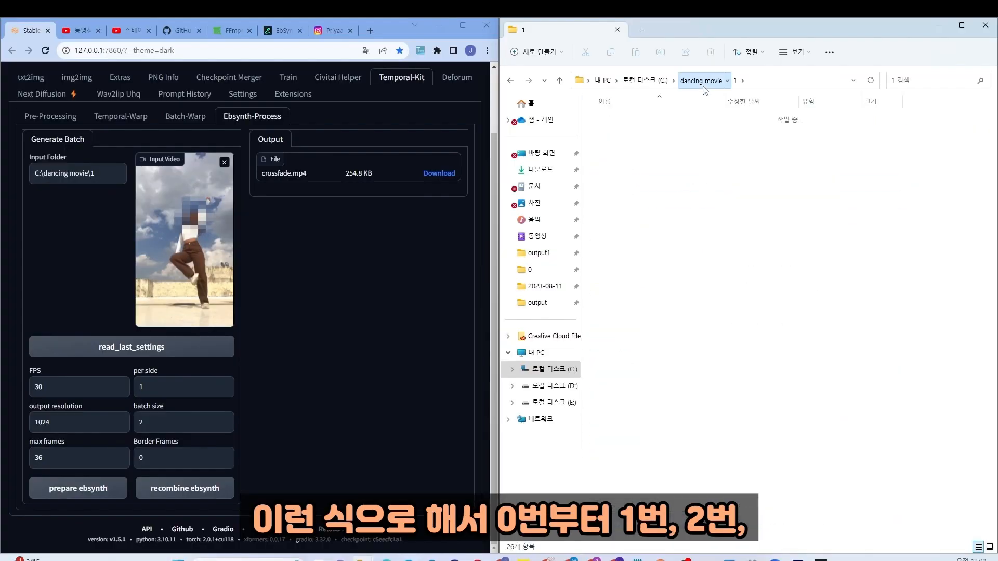
click(701, 80)
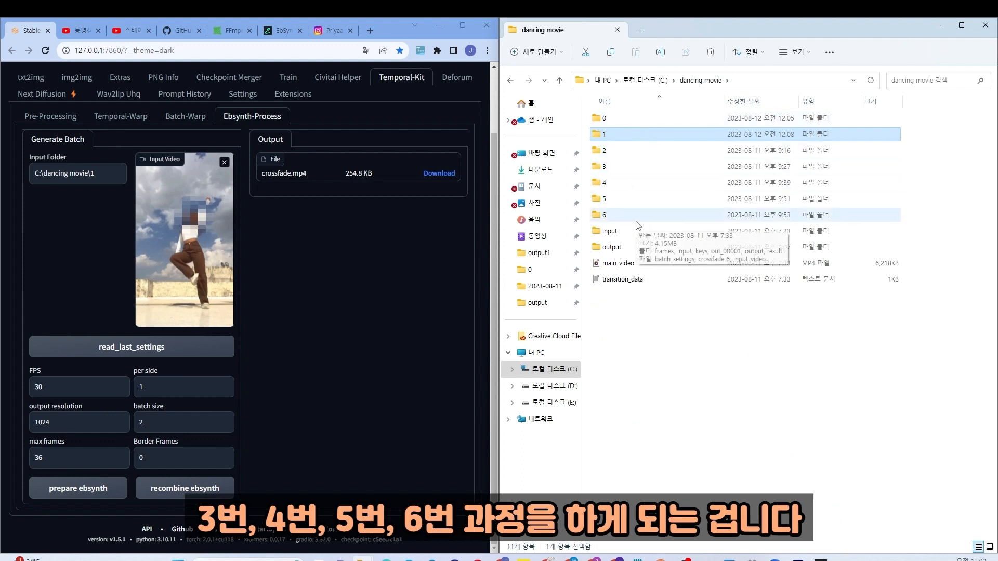
click(626, 364)
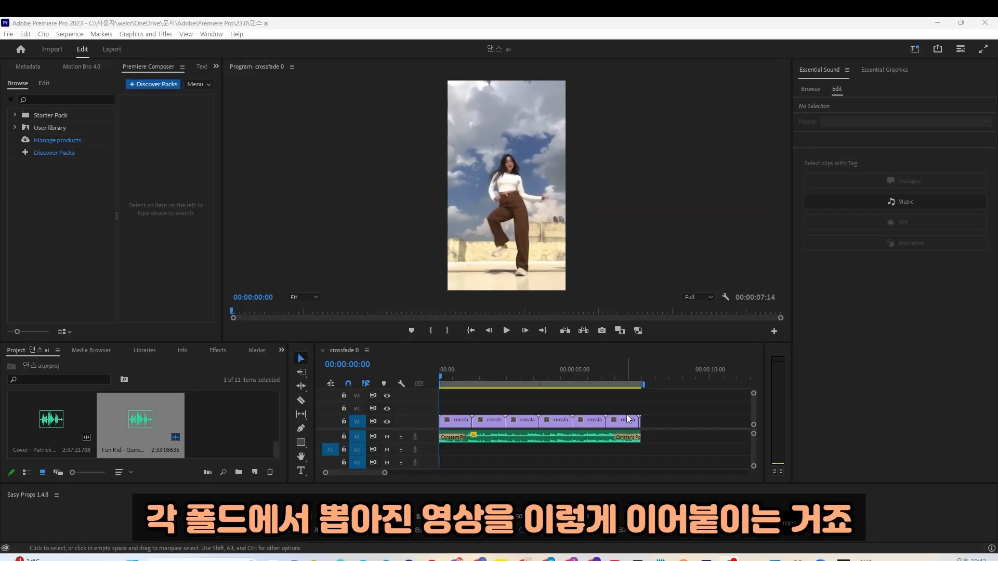
In Premiere Pro, play the crossfade 0 sequence from its start to review the joined clips
click(441, 378)
key(space)
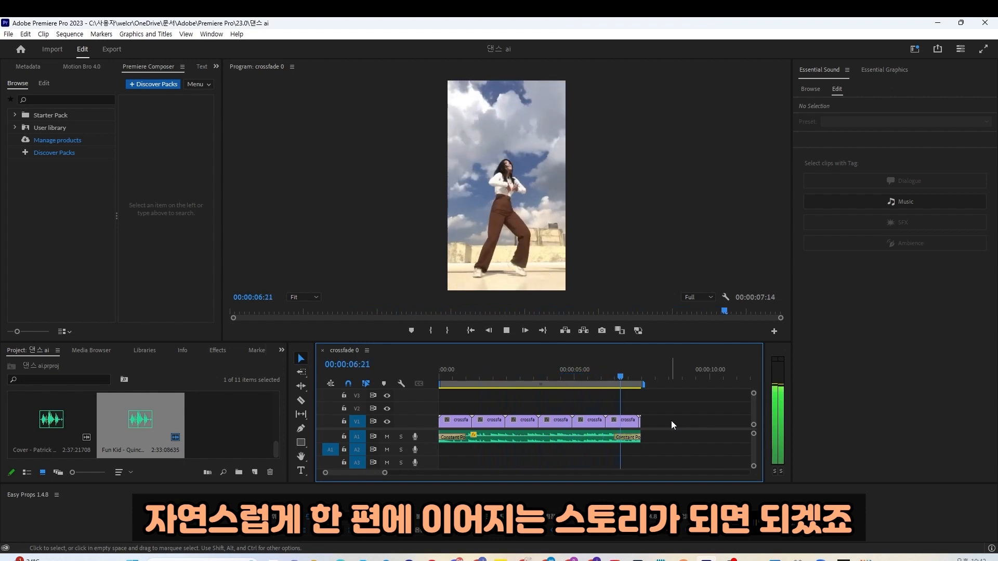
key(space)
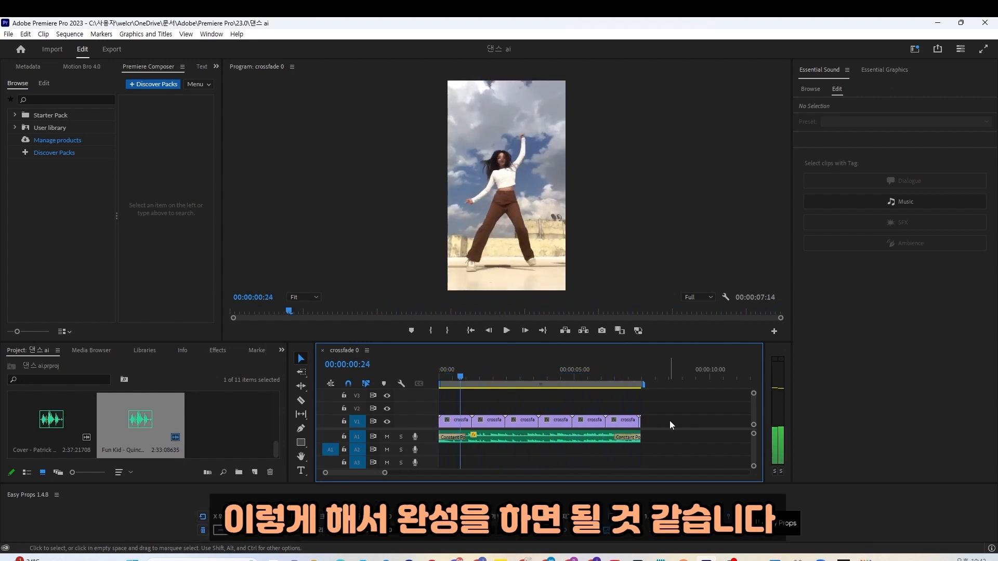